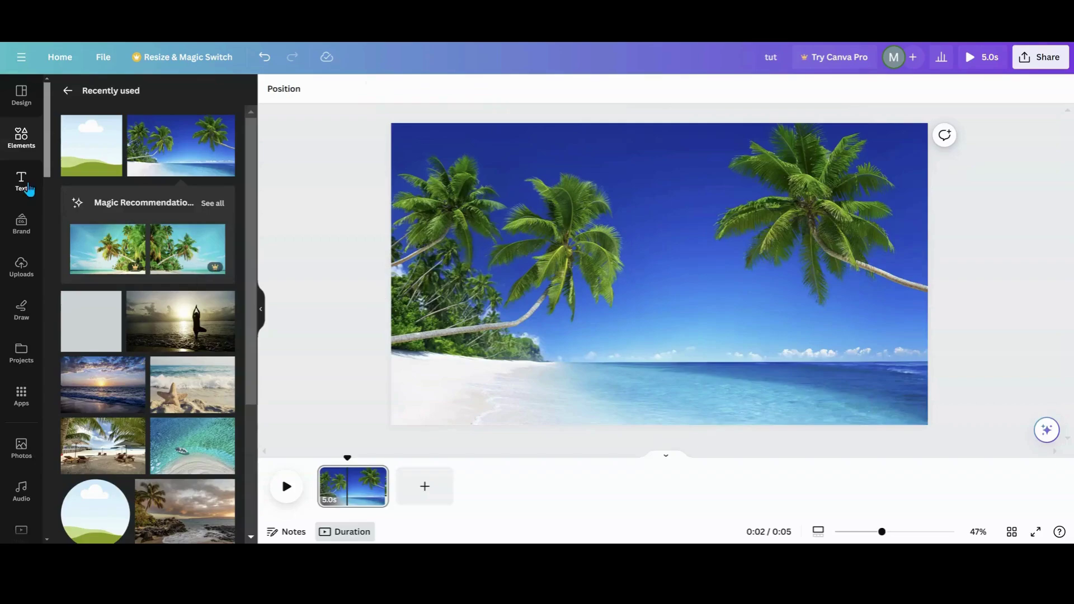
Step: Add a heading text box over the beach photo and set its font to Gagalin
click(127, 224)
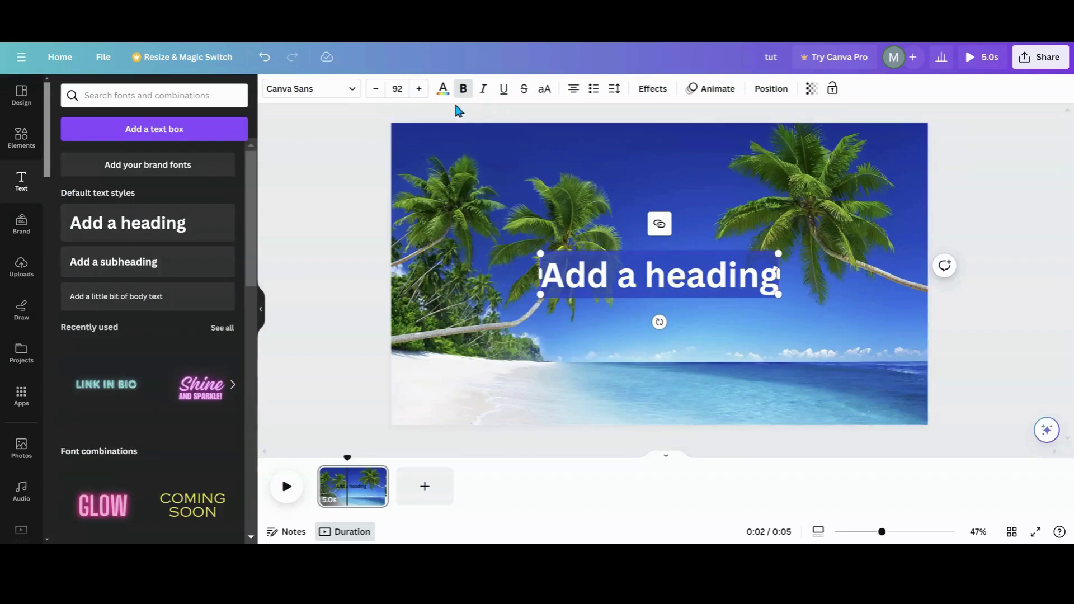
click(442, 89)
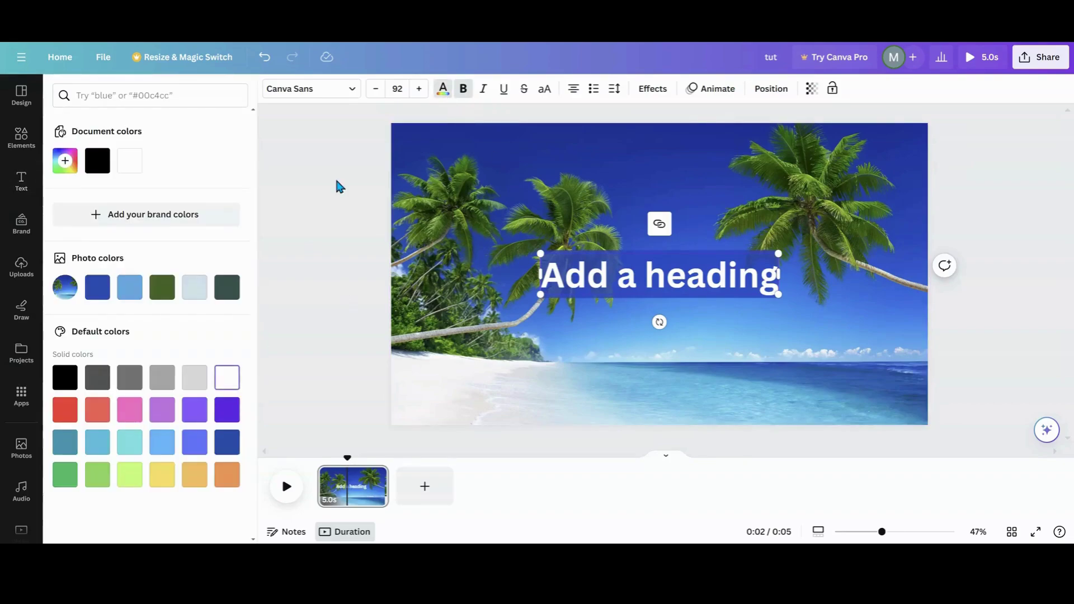
click(347, 88)
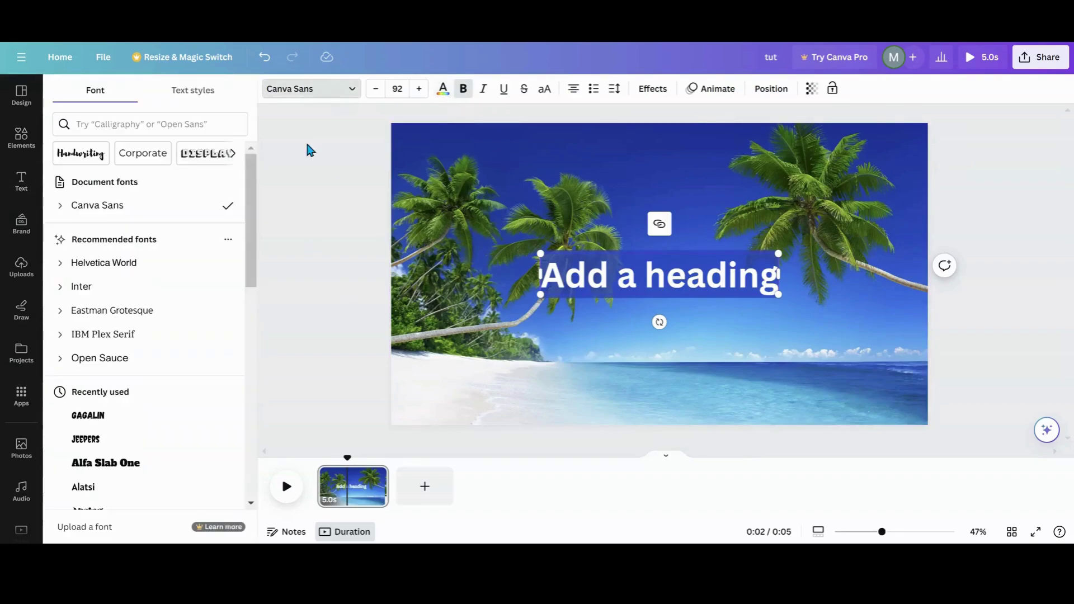
click(107, 430)
click(700, 321)
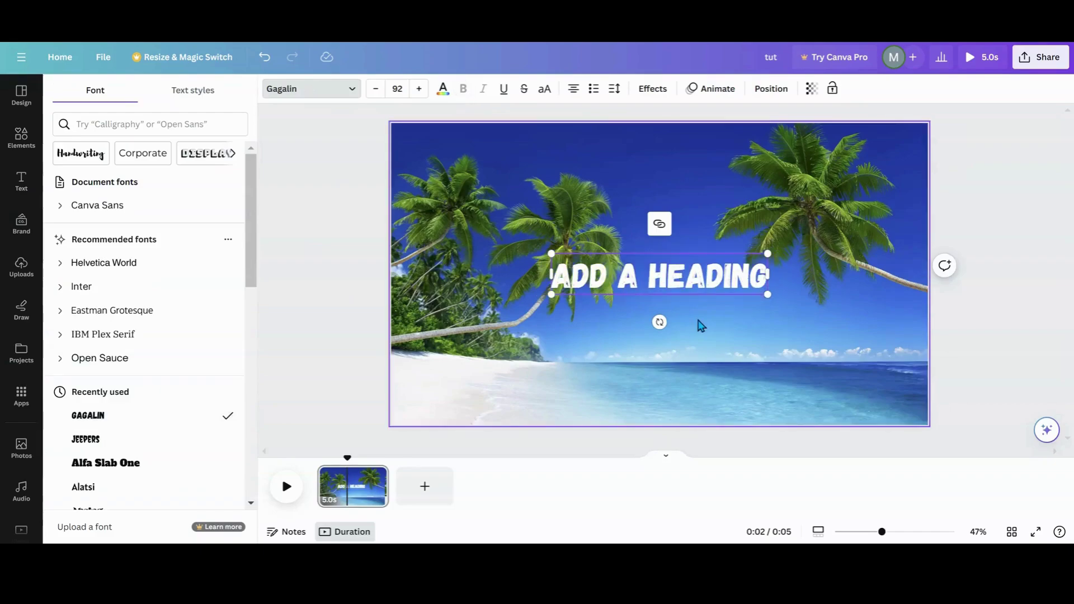
Step: Add two blank lines below the heading text and move the text box up until the words sit above the page
click(766, 282)
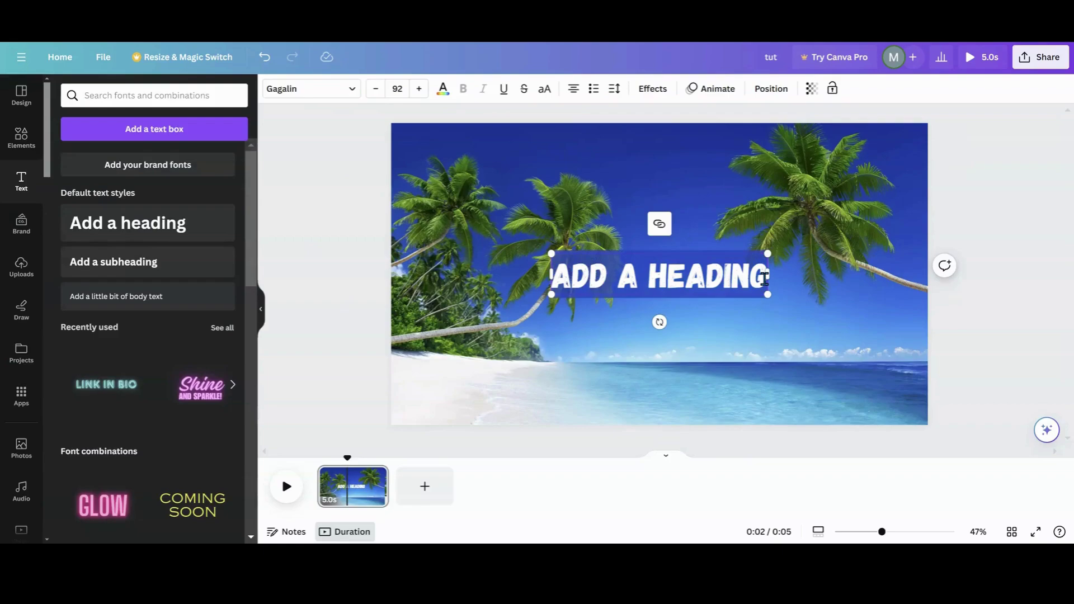
key(Return)
key(Return)
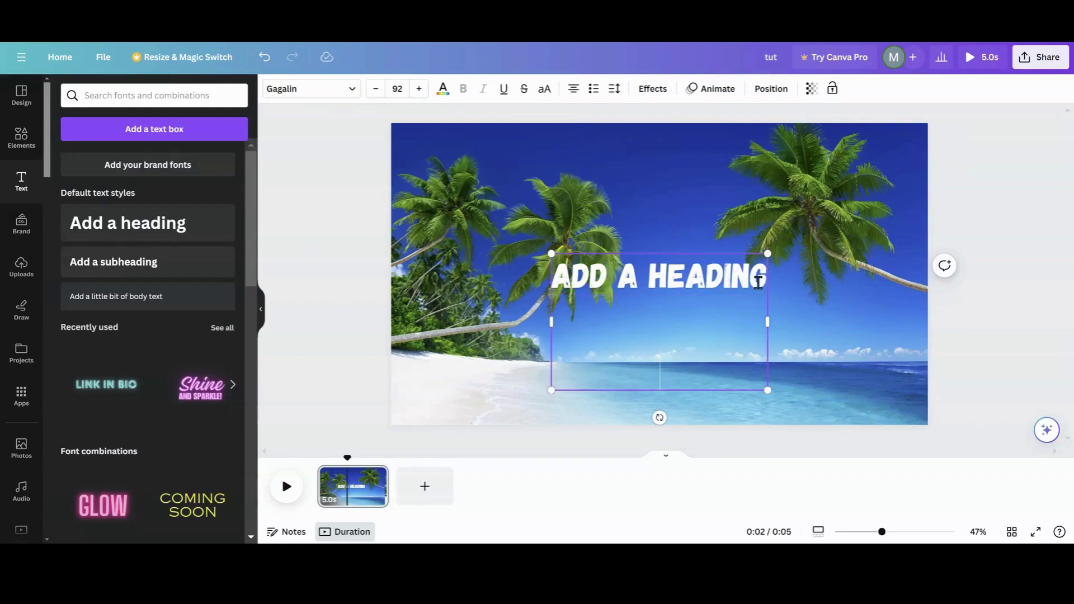
click(508, 364)
drag(639, 354, 638, 181)
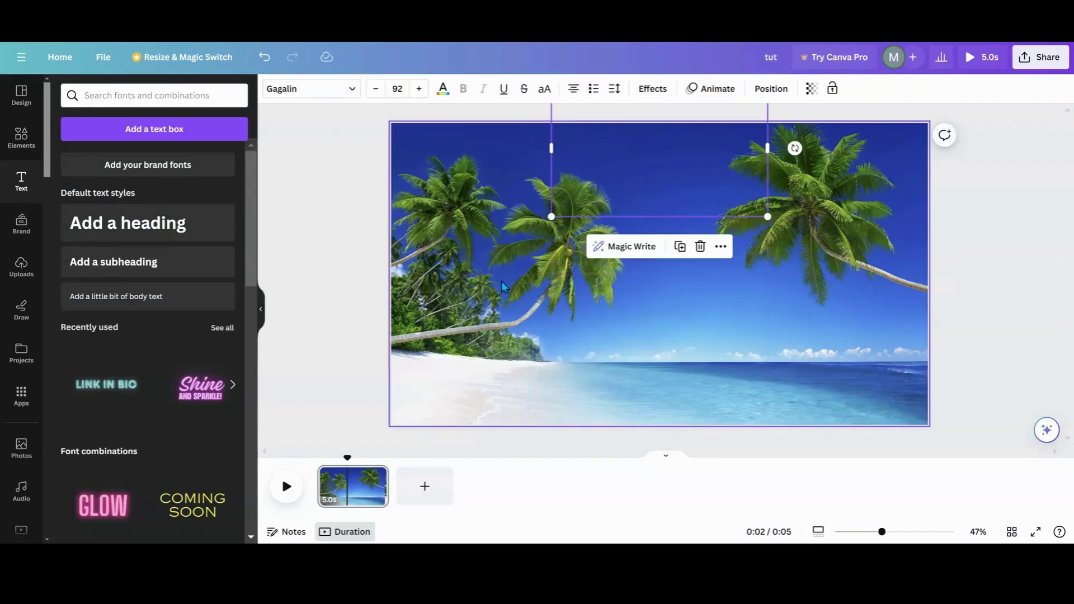
Step: Duplicate the page and move the heading on the copy down so it sits near the page's upper edge between the palms
click(377, 477)
click(406, 298)
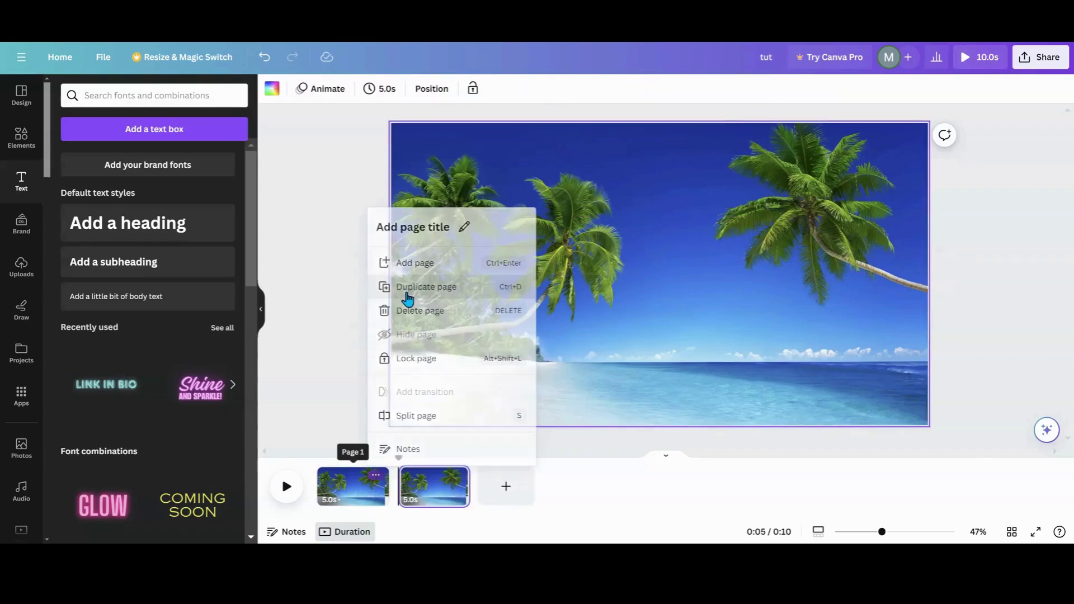
click(666, 203)
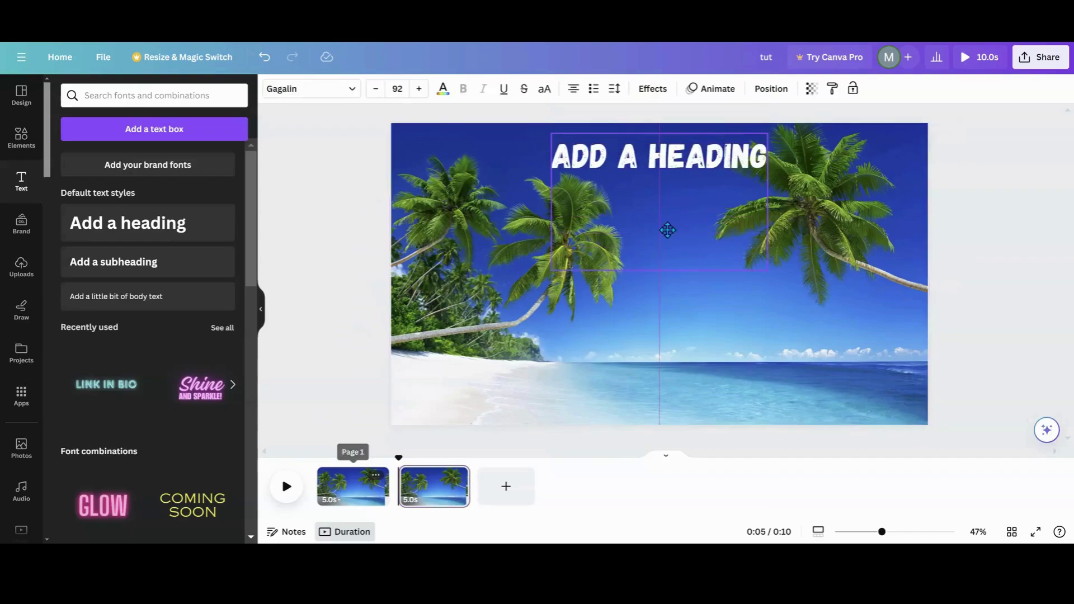
click(663, 249)
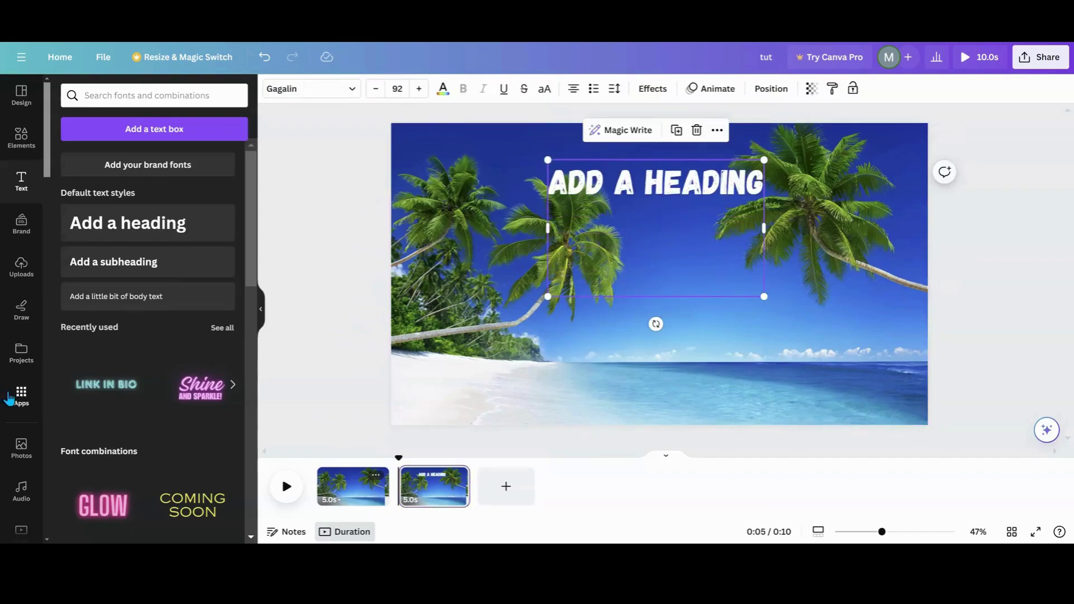
Step: Insert the starred Black Gradient Rectangle onto the second page
click(22, 361)
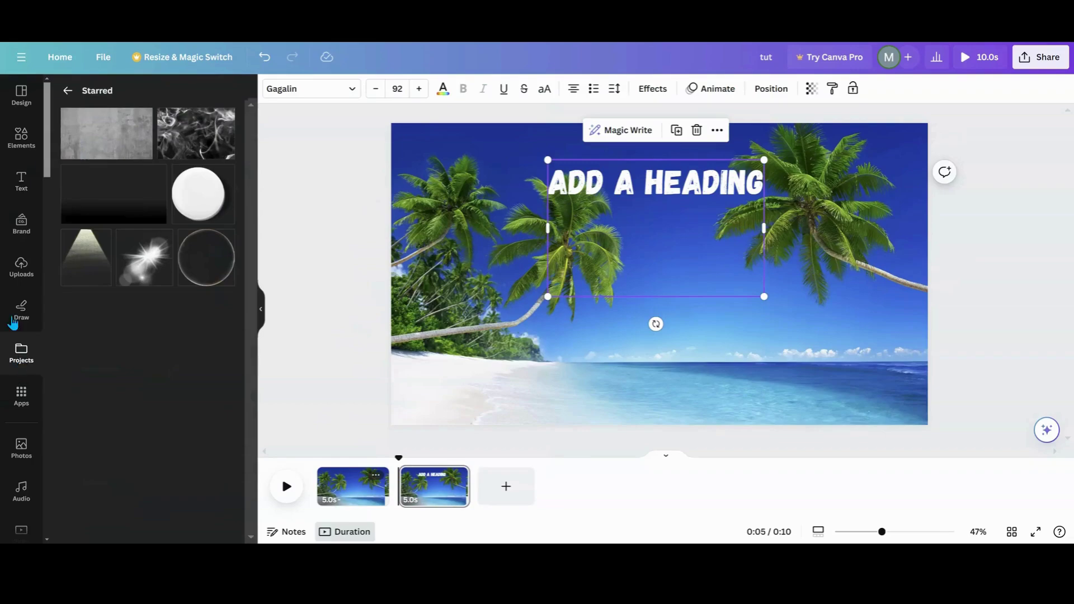
click(157, 177)
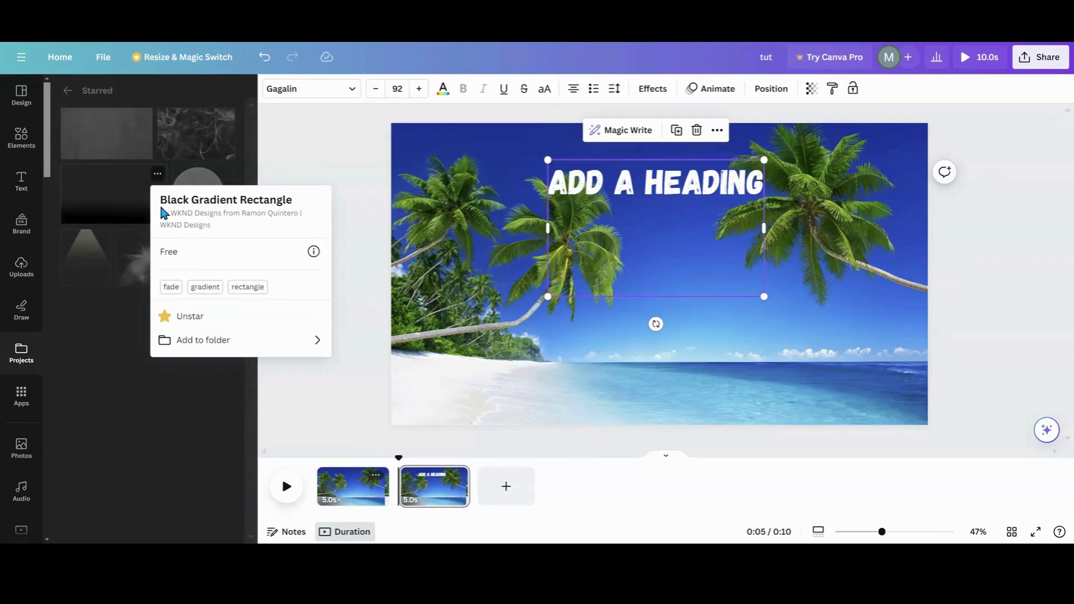
click(102, 218)
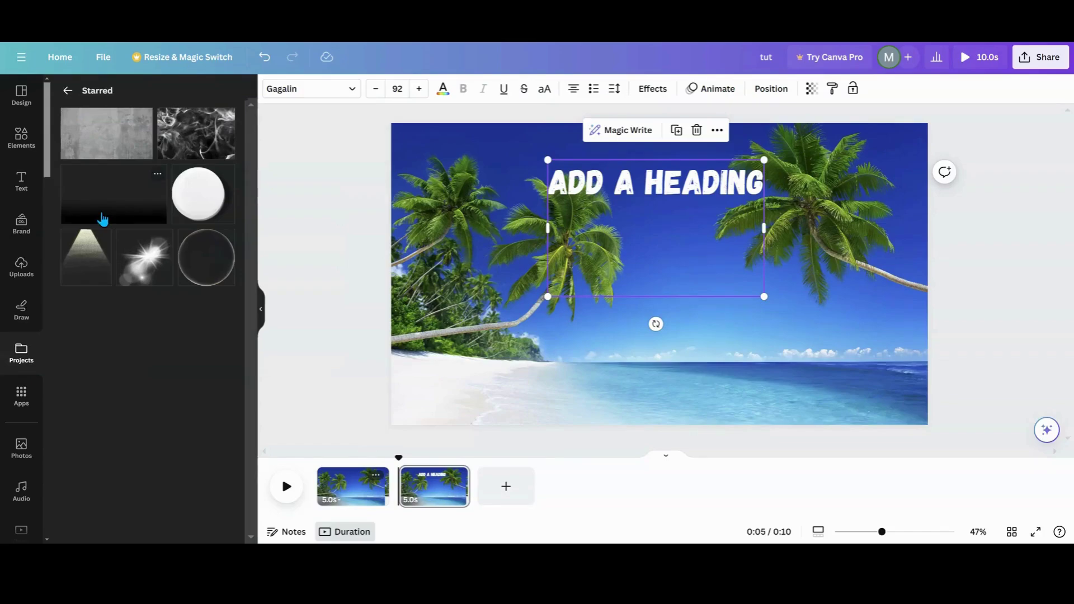
click(103, 218)
Step: Enlarge the black gradient to cover the whole second page, centre it, and lock it in place
drag(607, 314, 438, 404)
drag(606, 302, 984, 213)
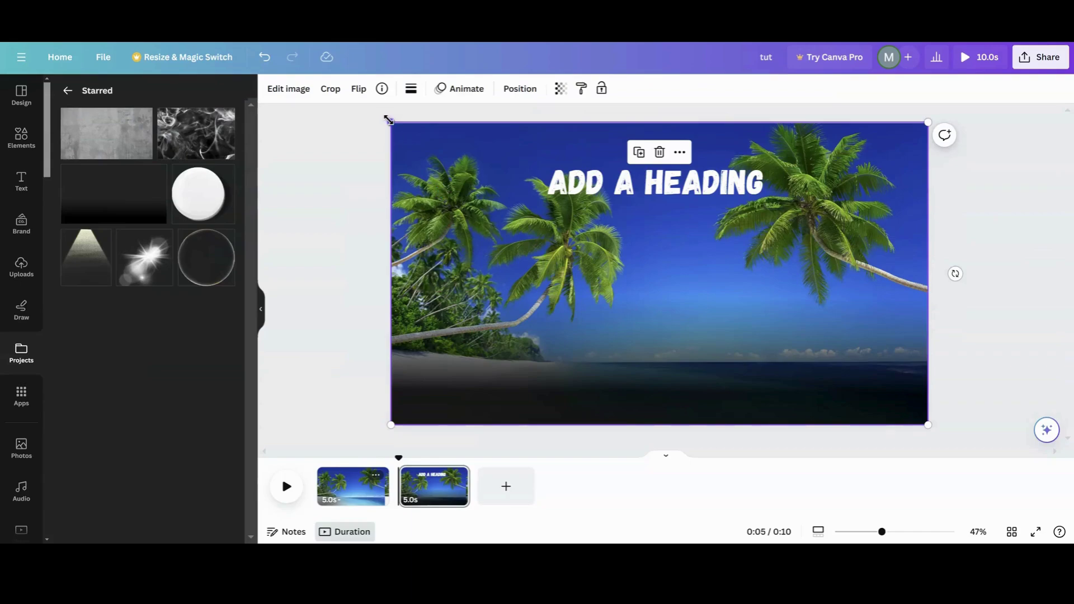
drag(387, 119, 384, 119)
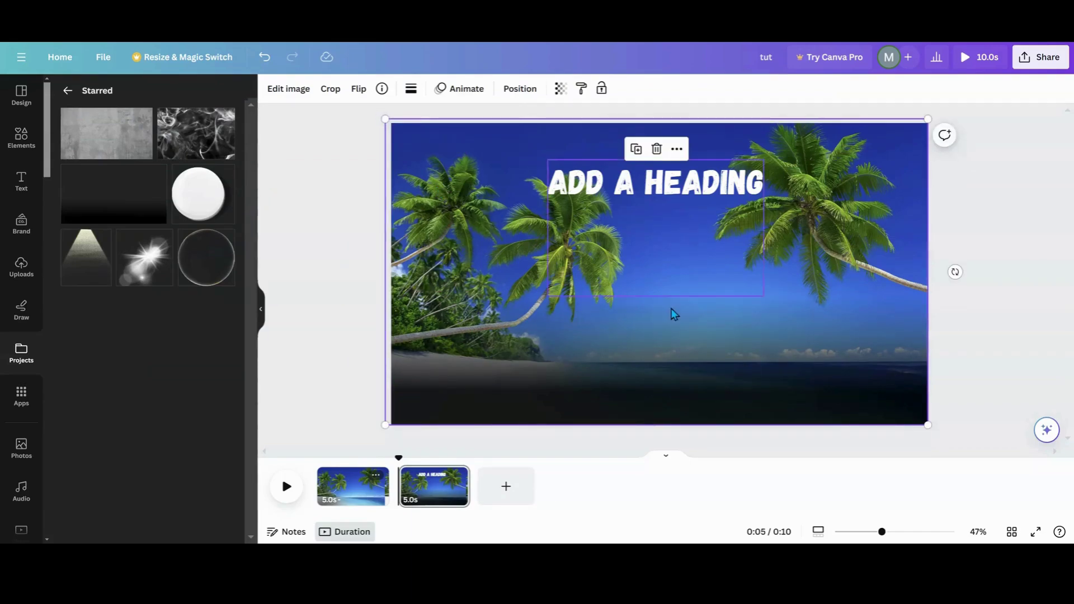
drag(774, 383, 776, 376)
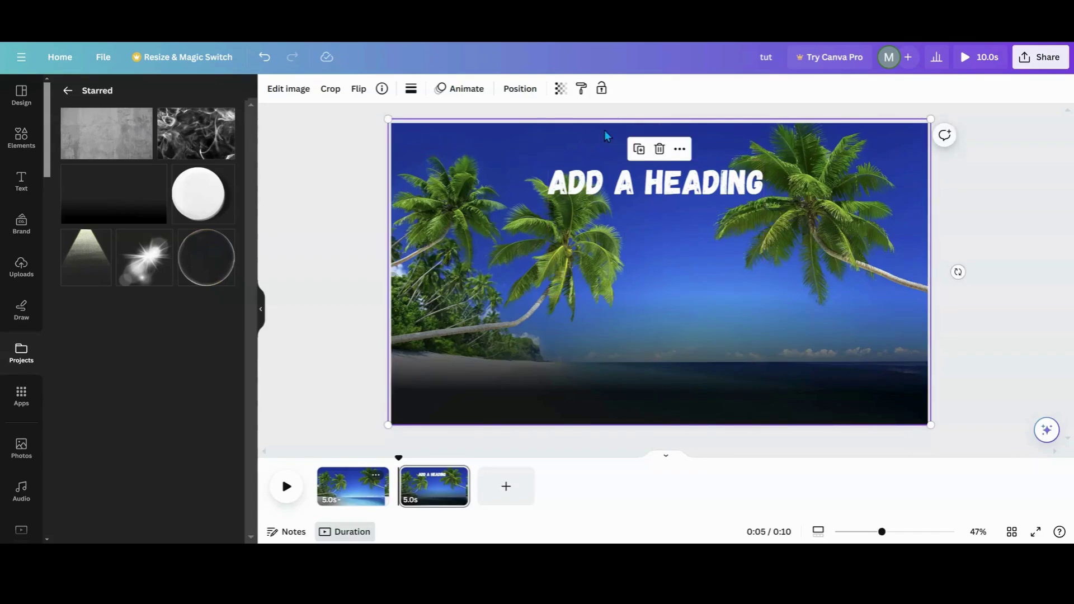
click(603, 93)
click(602, 92)
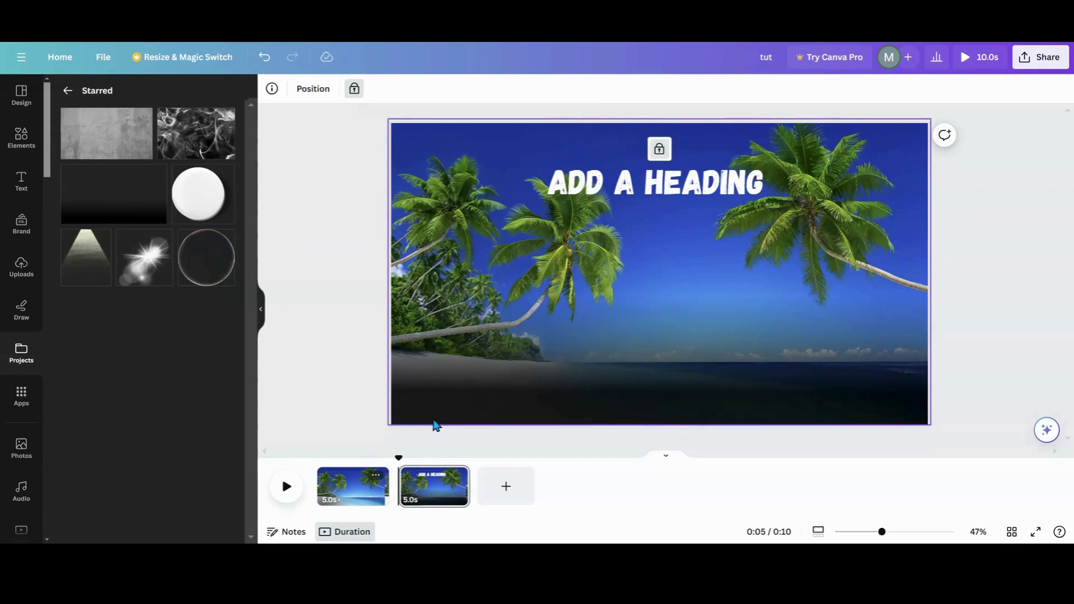
Step: Add a third page with a square landscape frame and stretch the frame slightly beyond all page edges
click(505, 499)
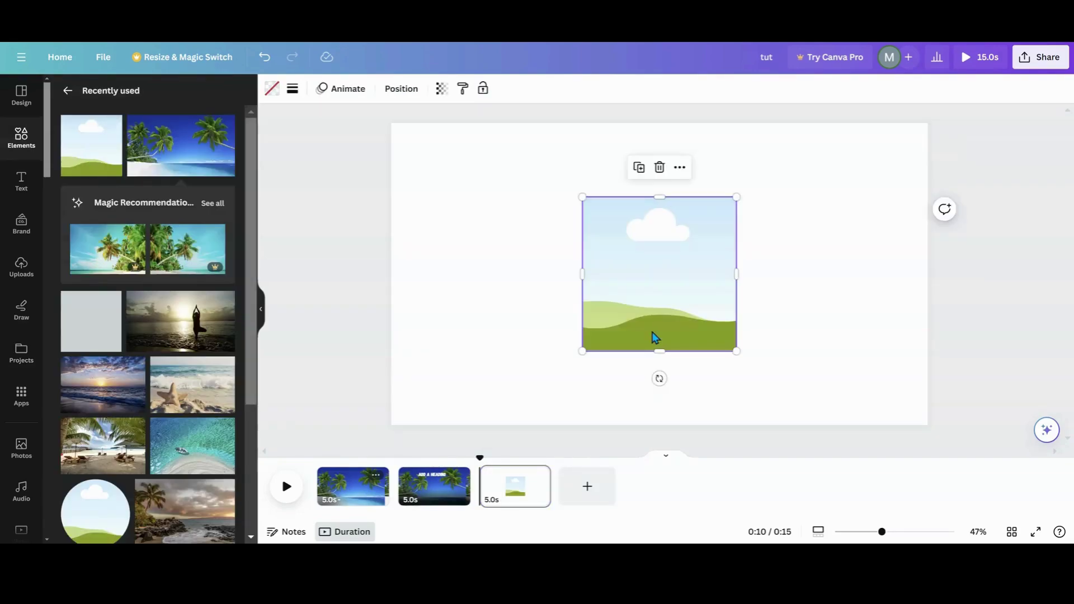
drag(669, 288, 479, 209)
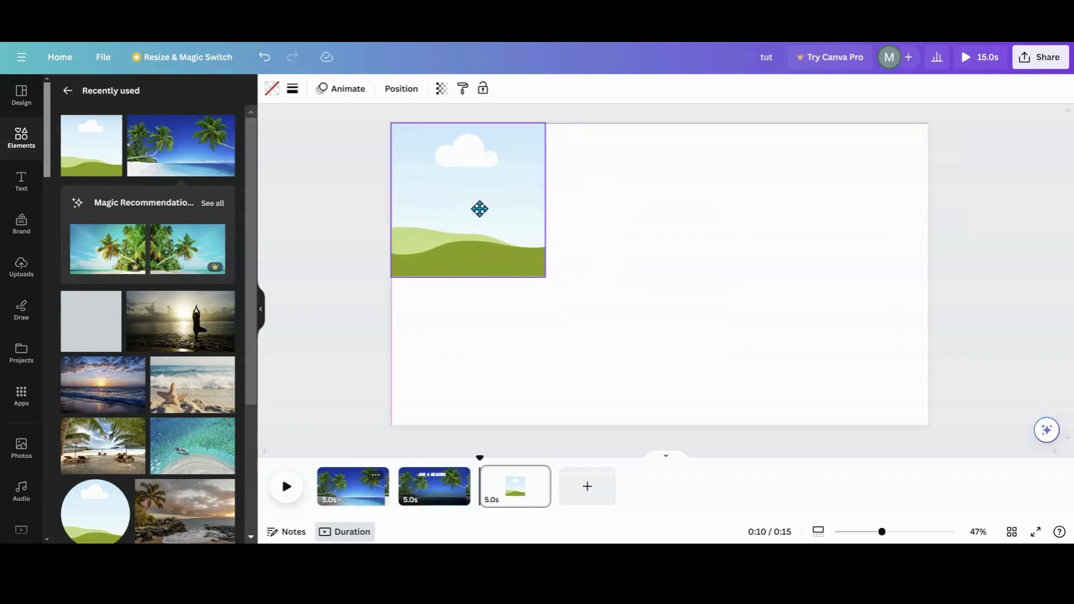
drag(547, 277, 661, 465)
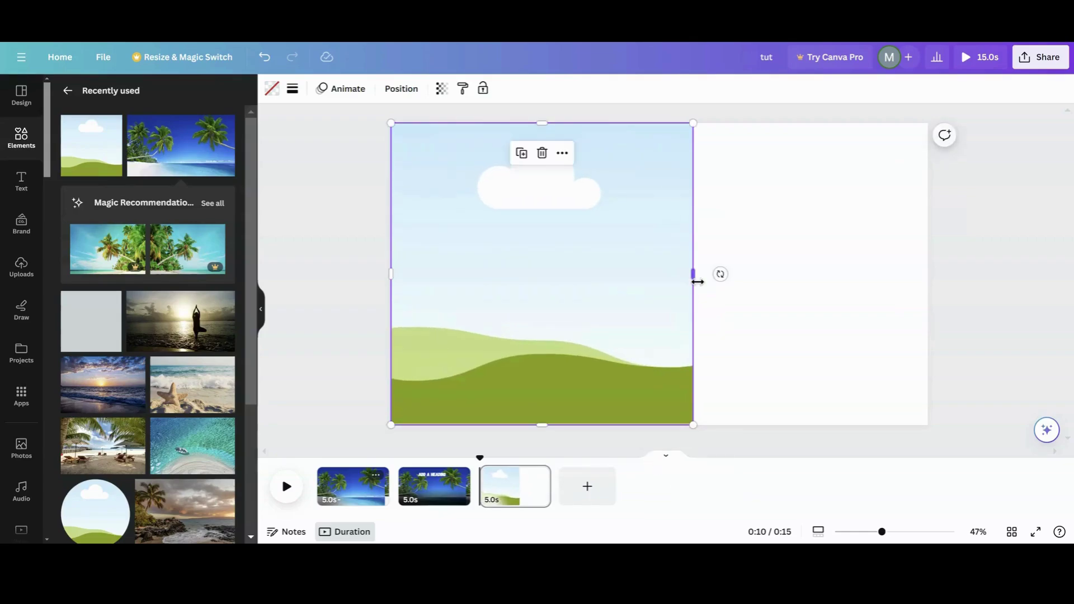
drag(693, 277, 925, 301)
drag(498, 270, 493, 259)
drag(929, 124, 935, 118)
drag(776, 334, 772, 336)
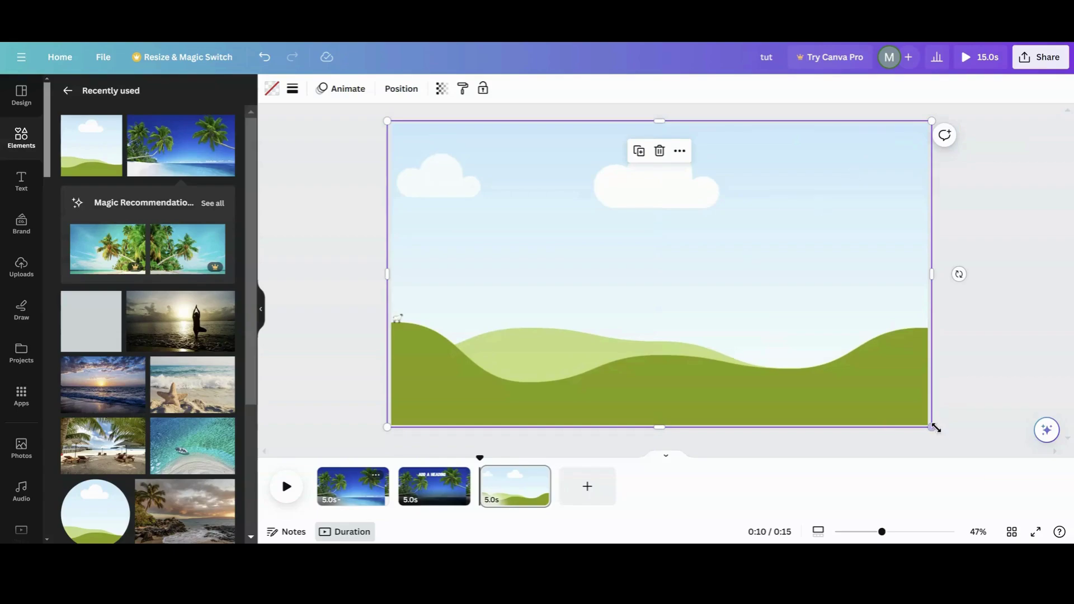
Step: Shrink the full-page frame to a thumbnail of about 295 × 166 px and place it in the page's upper-left area
drag(933, 429, 479, 154)
drag(414, 163, 456, 250)
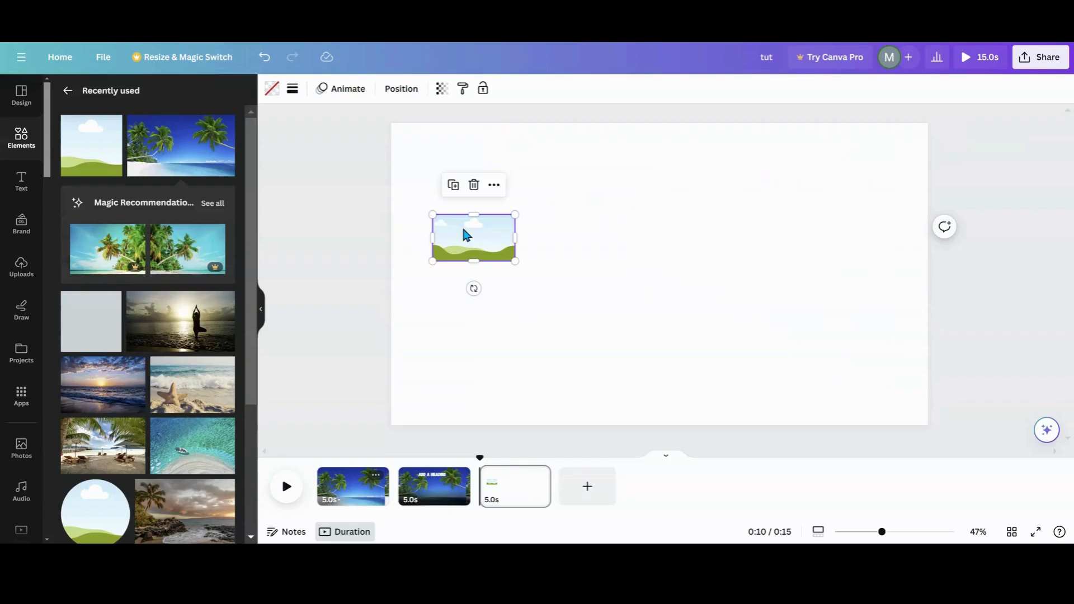
click(530, 331)
click(480, 247)
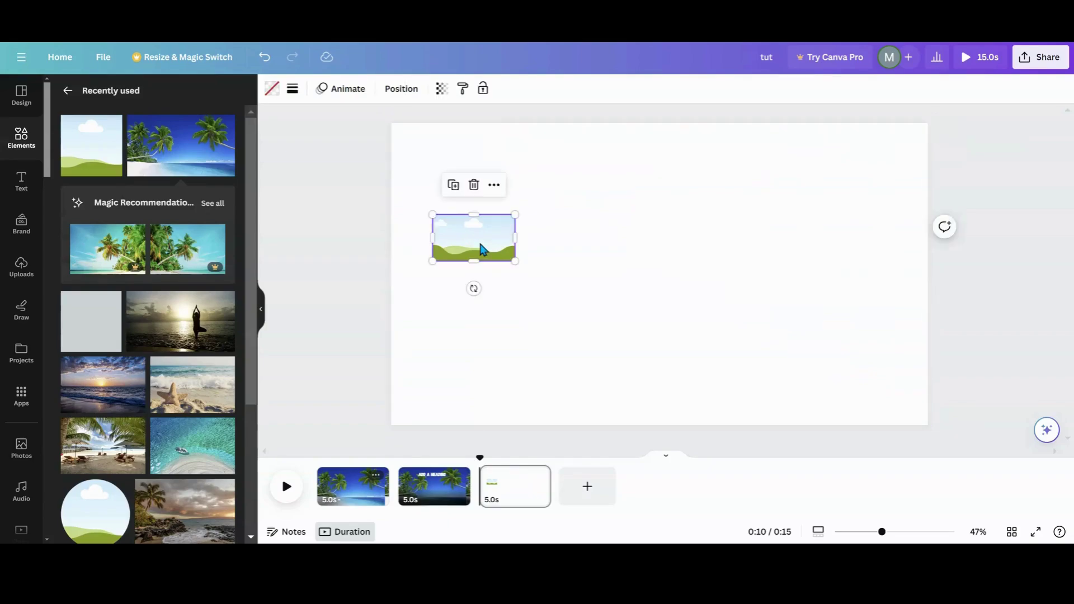
Step: Duplicate the small frame four times and move the last copy across to the right side of the page
click(453, 188)
click(453, 189)
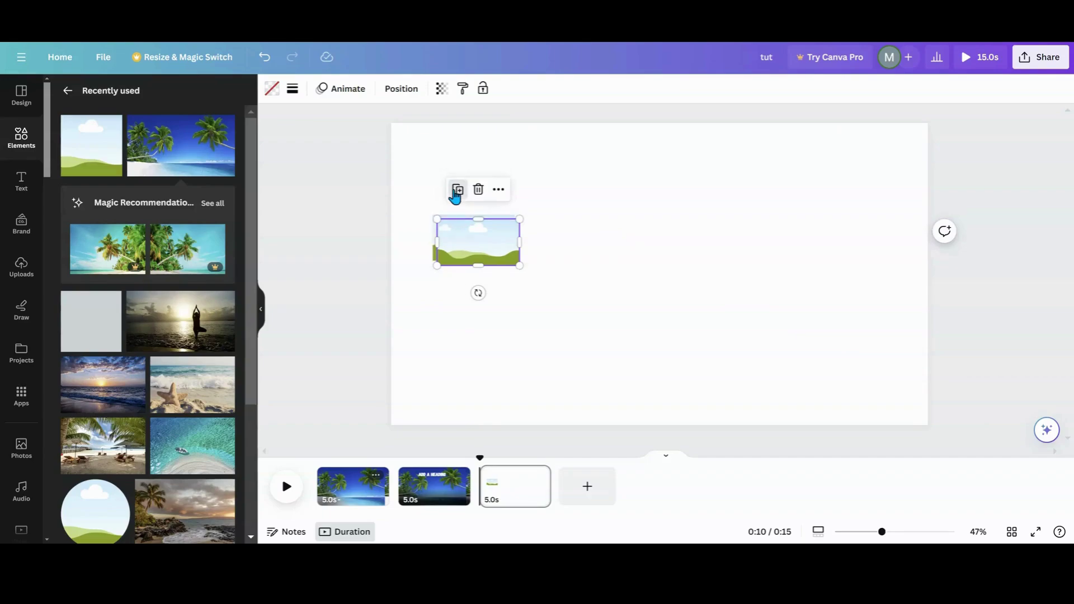
click(457, 196)
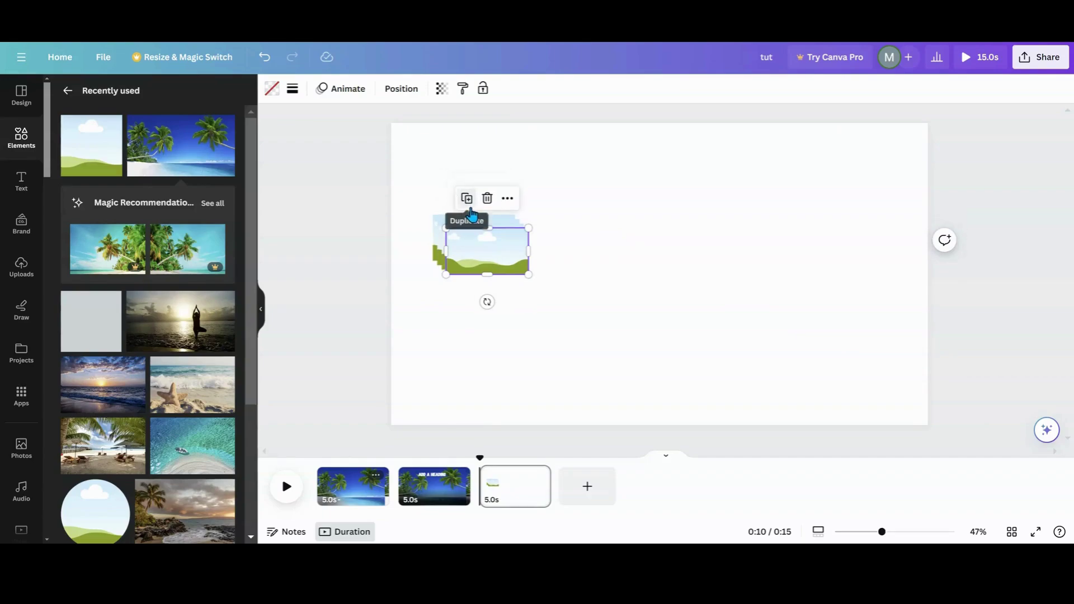
click(466, 198)
drag(480, 267, 829, 265)
Step: Tidy up all five frames into one evenly spaced row and move the row down to about mid-height on the page
drag(412, 235, 826, 266)
click(401, 88)
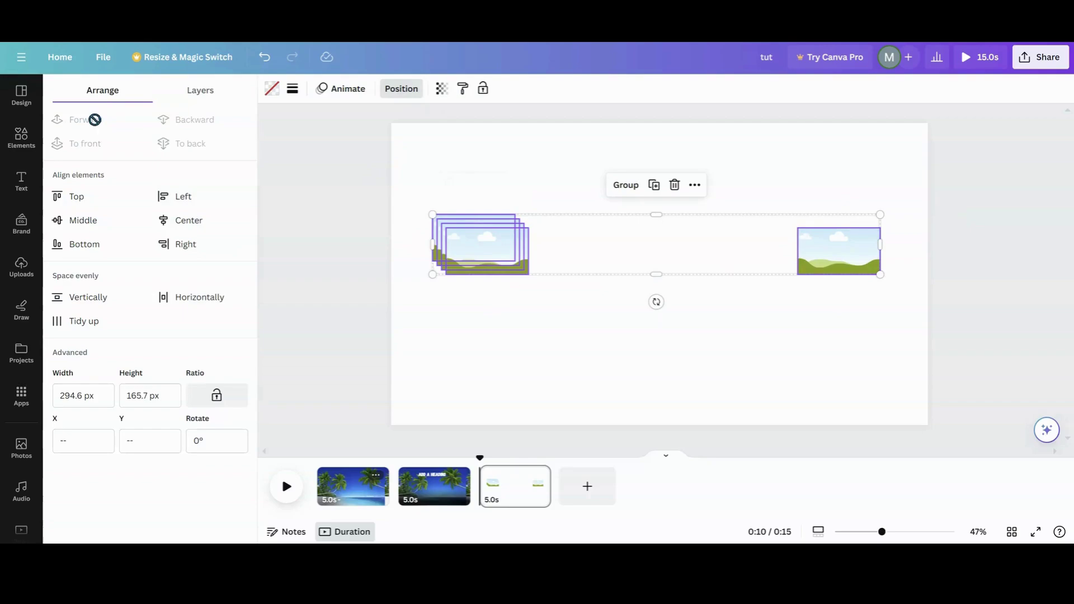
click(74, 322)
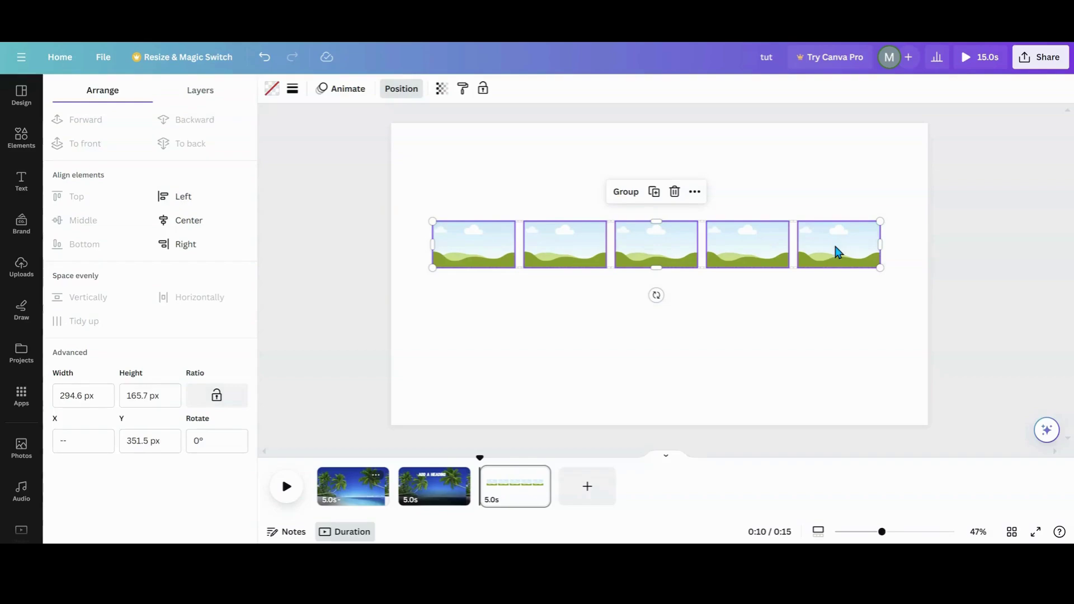
drag(563, 254, 560, 267)
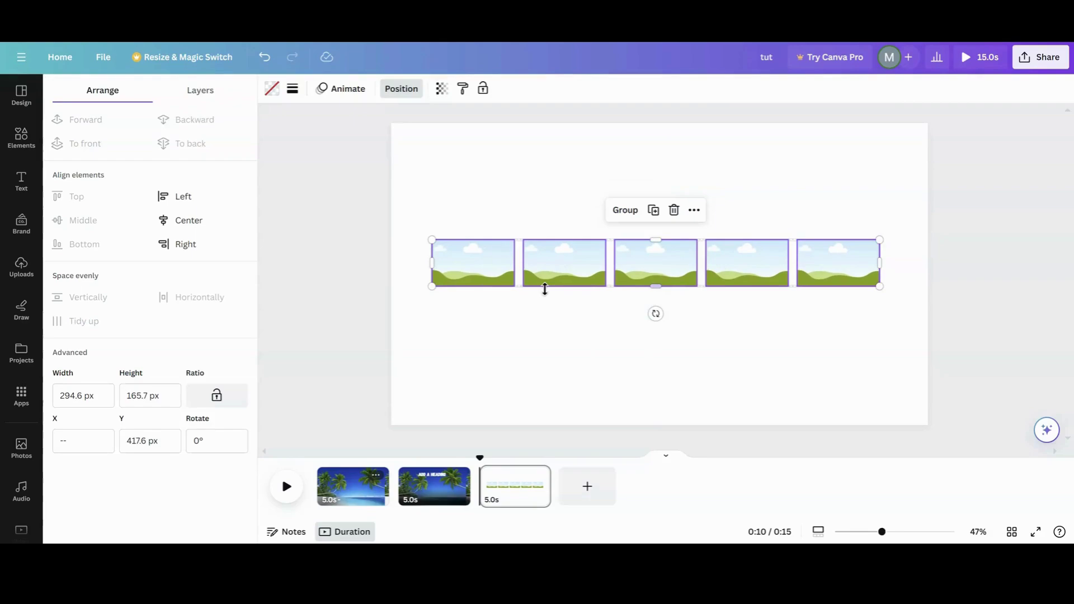
click(521, 314)
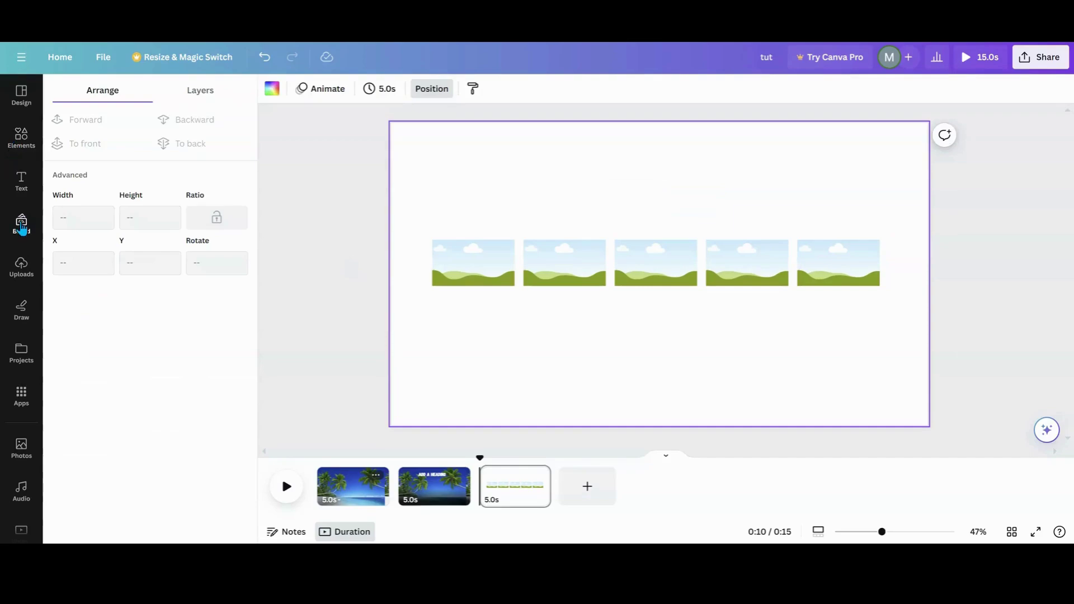
Step: Fill the first two frames with the uploaded Eyeliner and Lipstick images
click(20, 358)
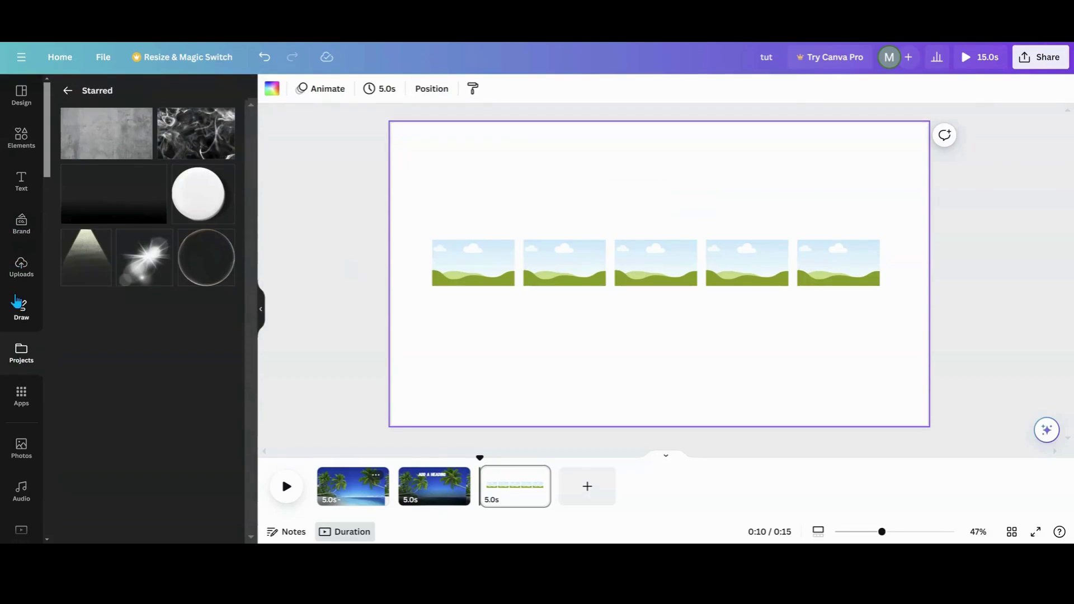
click(10, 273)
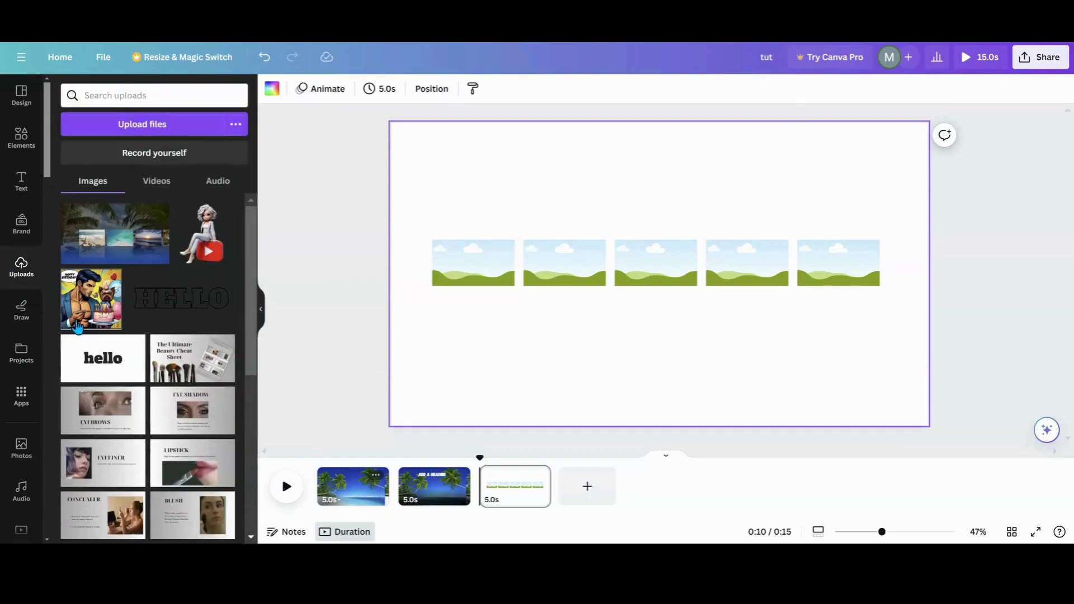
scroll(120, 358, down, 3)
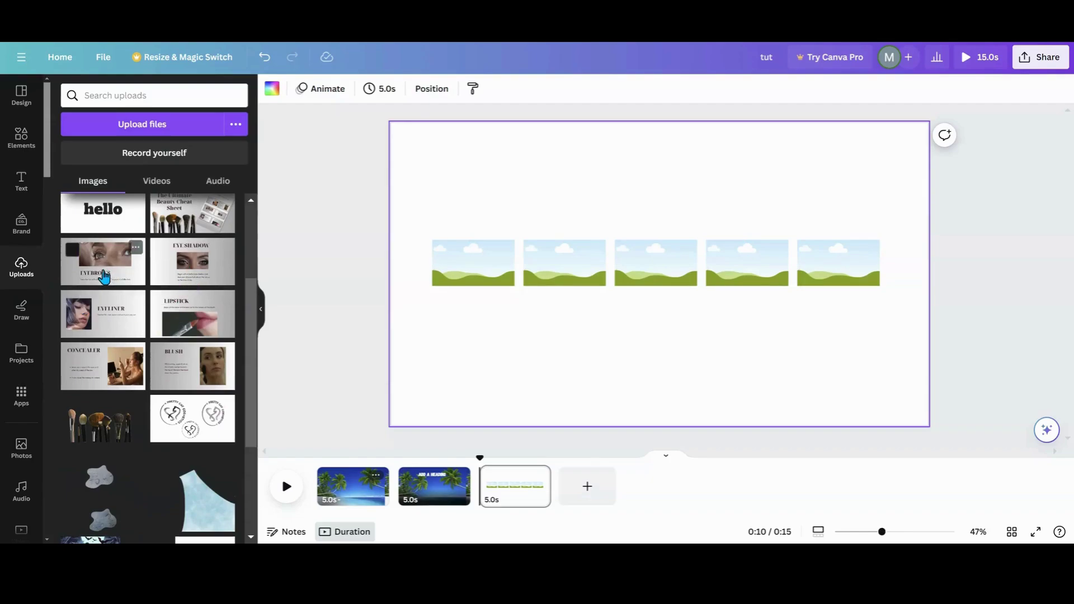
drag(104, 312, 469, 277)
drag(165, 330, 559, 267)
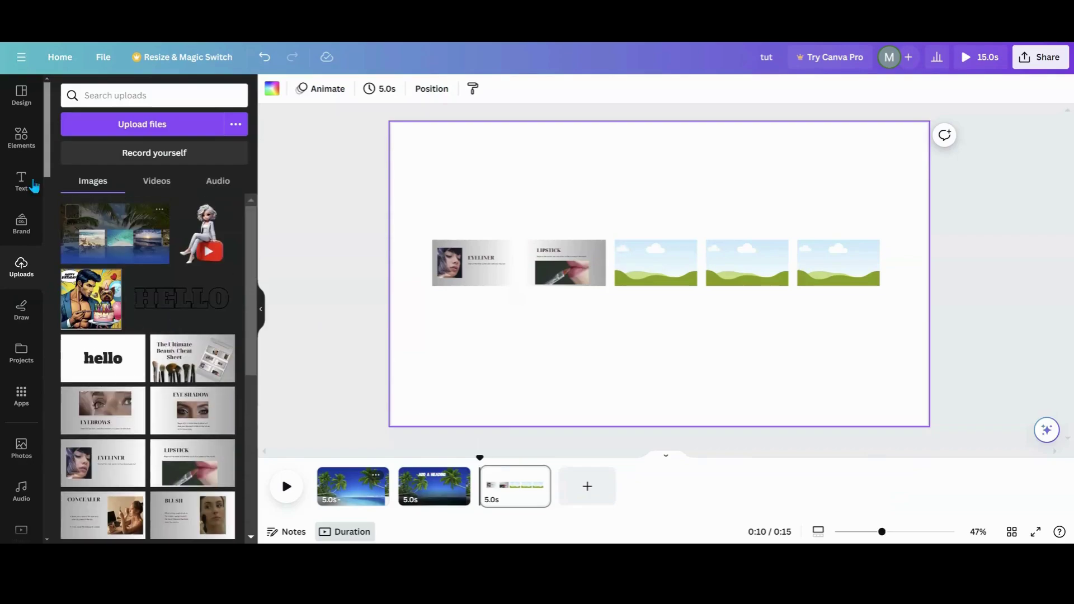
Step: Fill the remaining three frames, in order, with the recently used yoga silhouette, starfish beach and ocean sunset photos
click(14, 151)
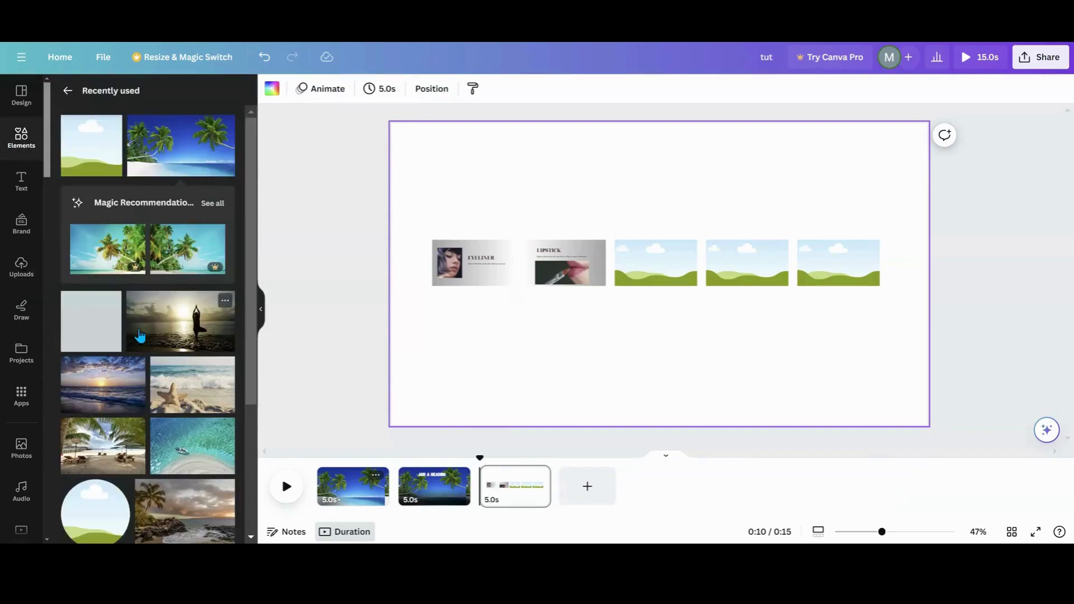
drag(157, 326, 656, 263)
drag(192, 386, 753, 274)
drag(103, 386, 844, 269)
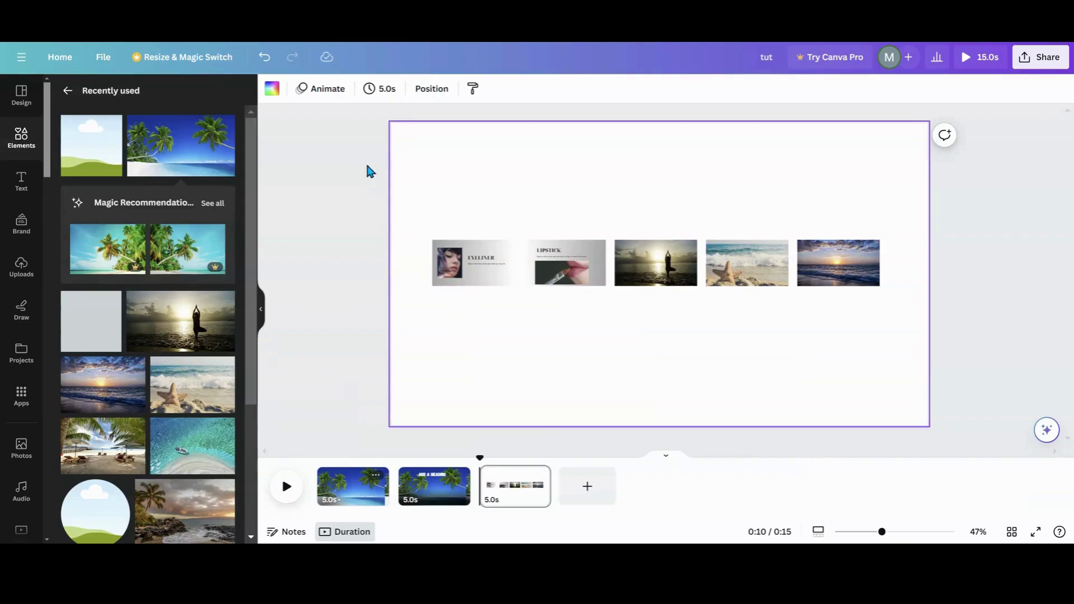
Step: Create a reflection of the Eyeliner image: a vertically flipped copy directly beneath the original, with transparency set to 33
click(446, 269)
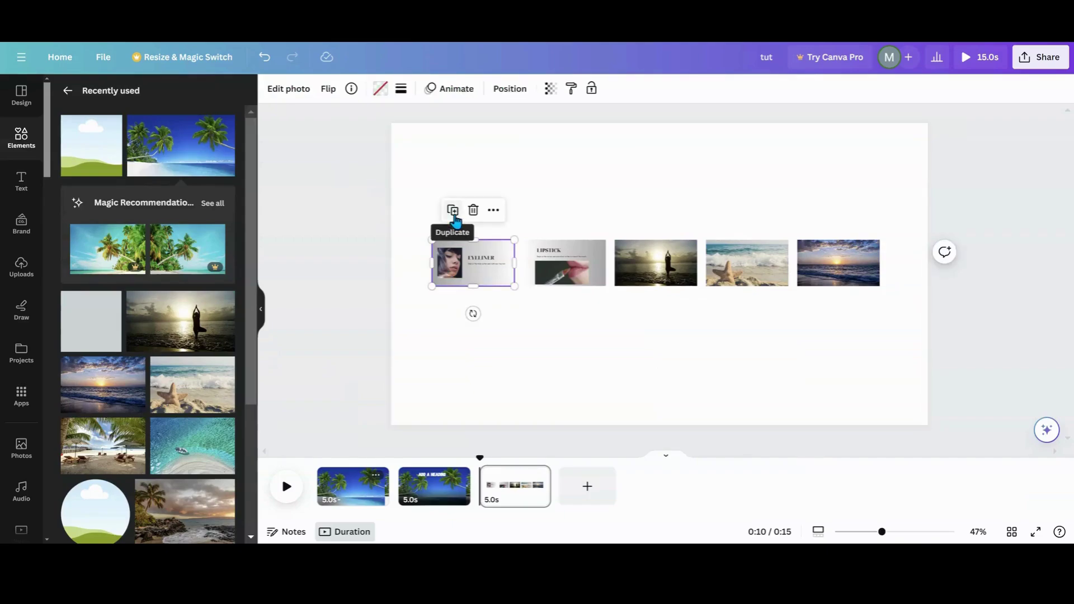
click(507, 90)
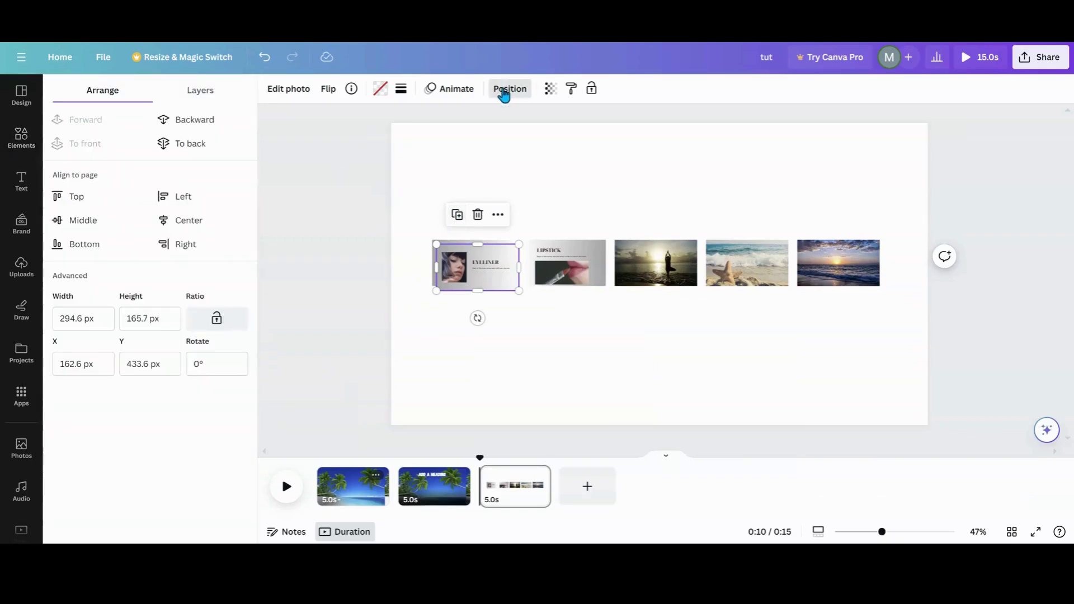
click(329, 89)
click(348, 145)
drag(453, 272, 445, 312)
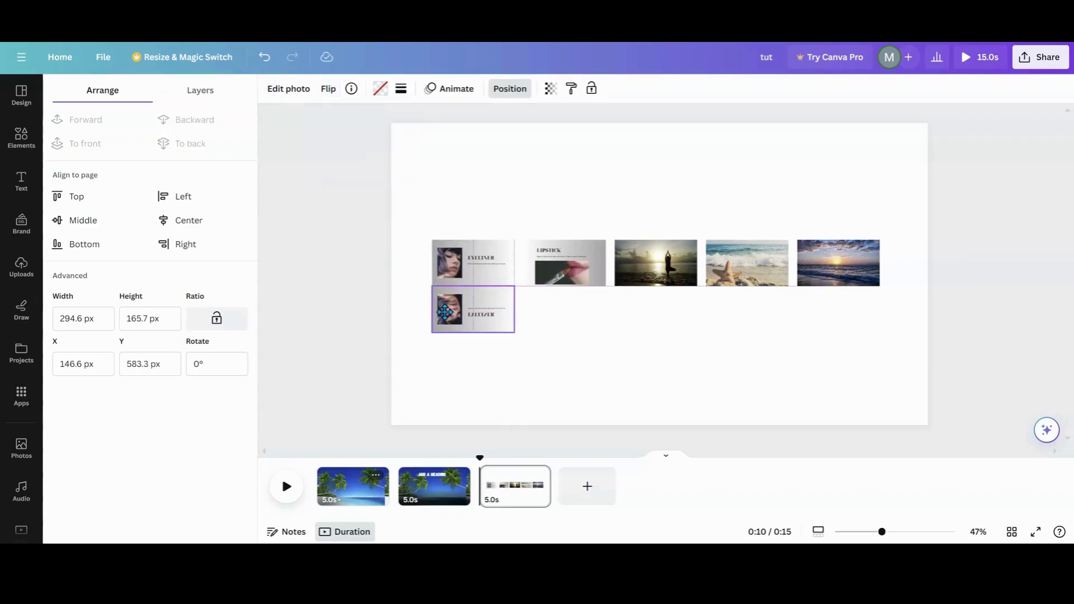
click(550, 88)
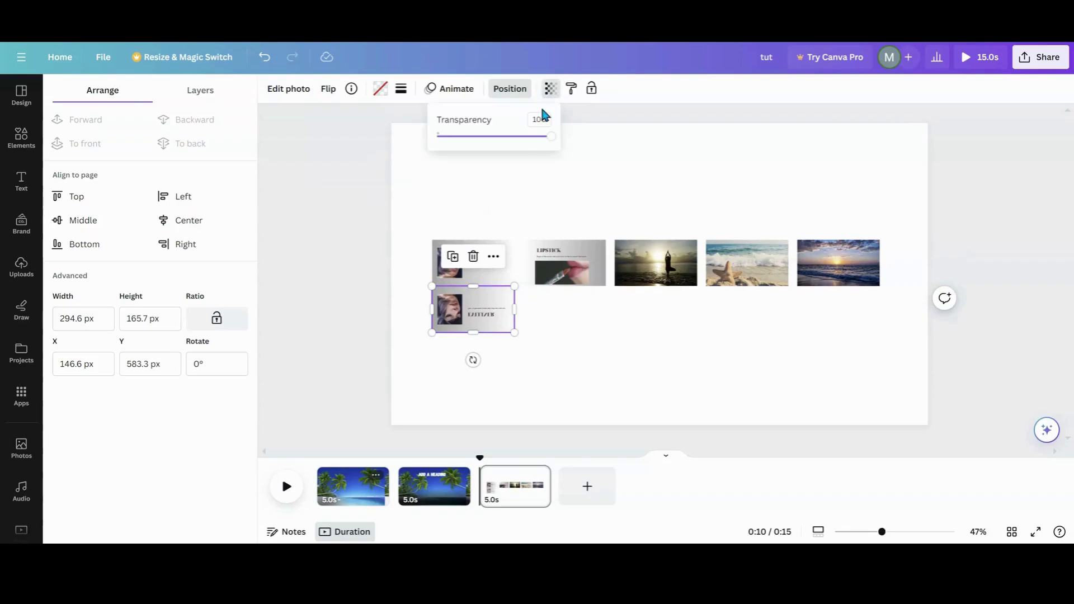
drag(550, 137, 475, 137)
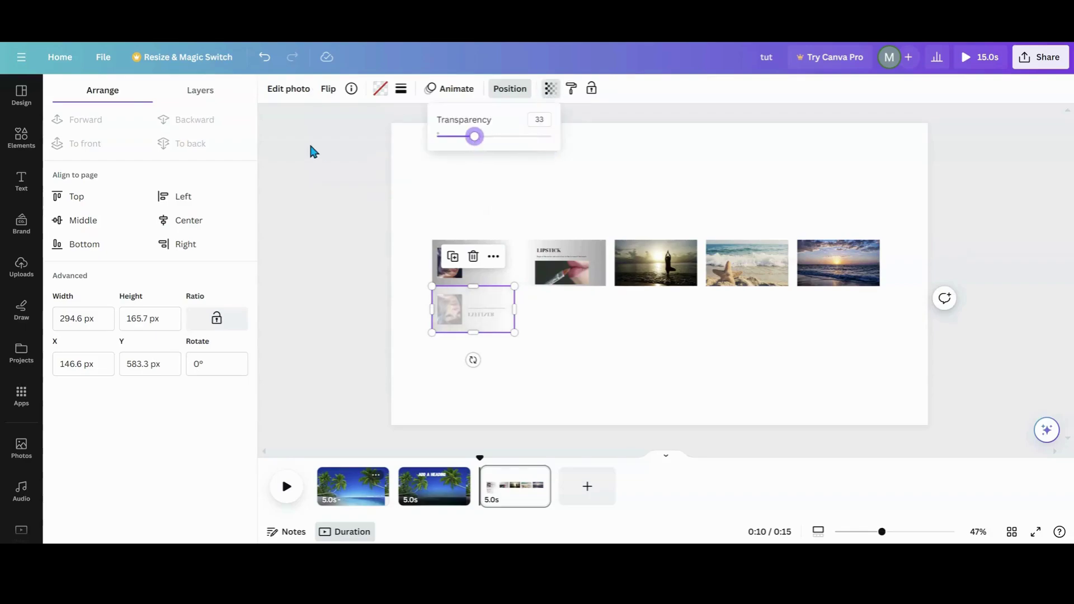
Step: Create a reflection of the Lipstick image: a vertically flipped, mostly transparent copy directly beneath the original
click(553, 270)
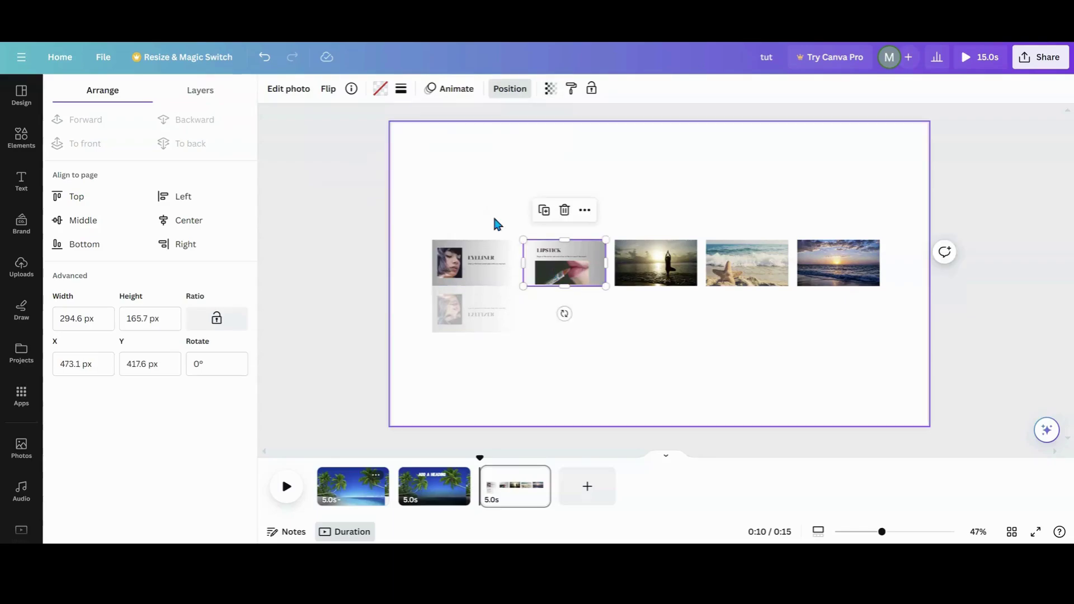
click(543, 213)
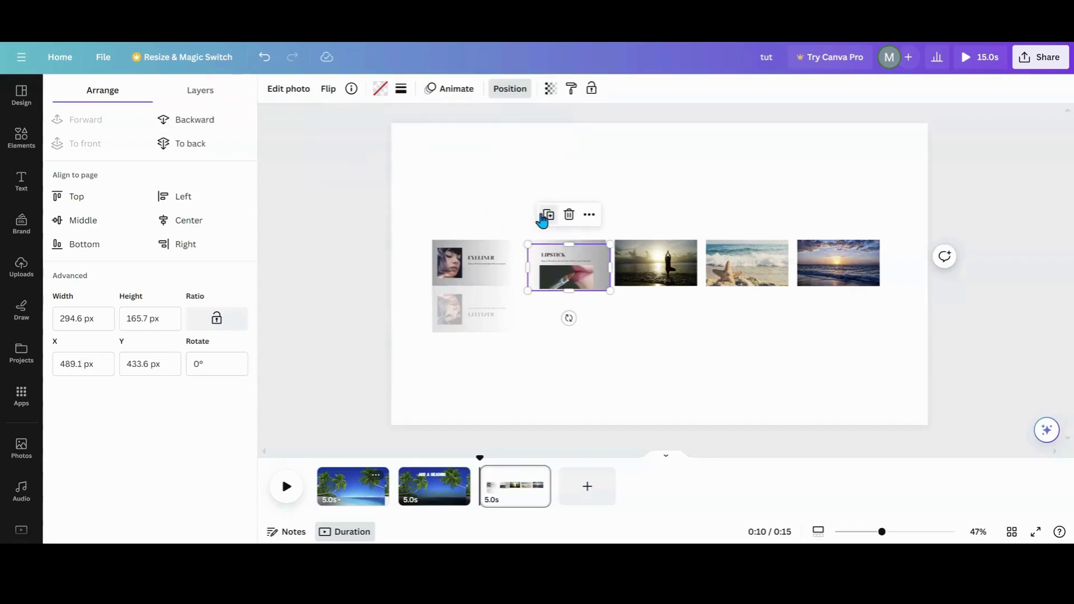
click(328, 89)
click(343, 149)
drag(568, 268, 569, 312)
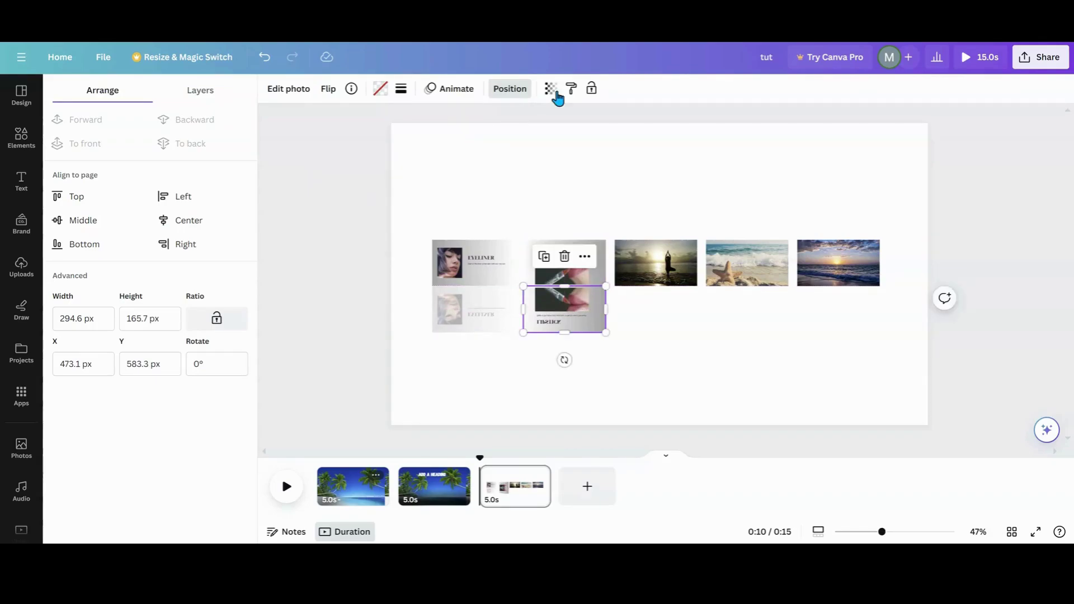
click(555, 94)
drag(553, 136, 473, 142)
Step: Create a reflection of the yoga silhouette photo: a vertically flipped copy directly beneath the original, with transparency set to 25
click(629, 252)
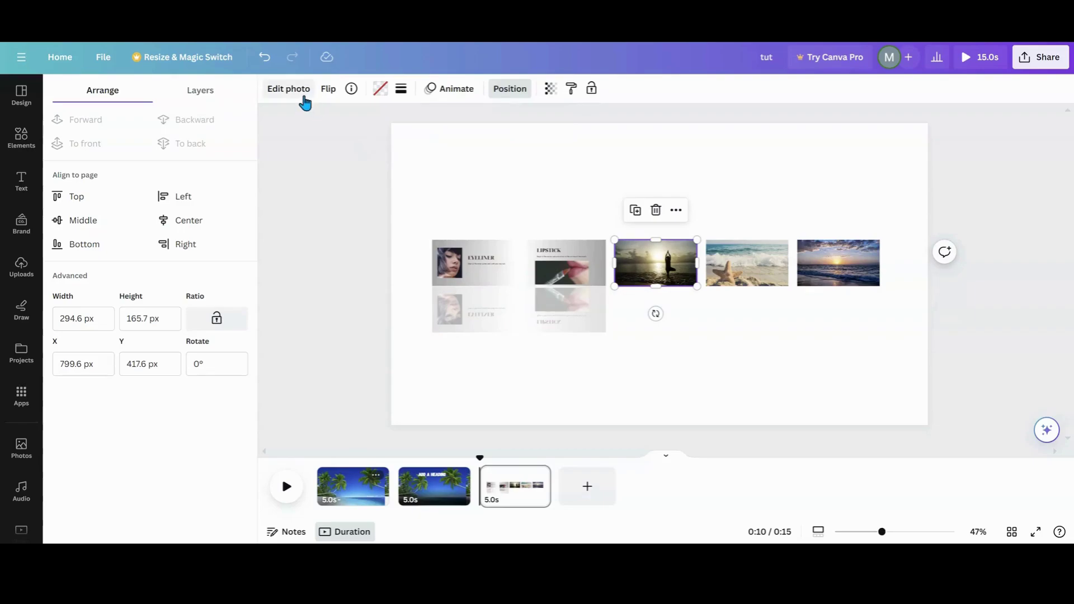
click(634, 210)
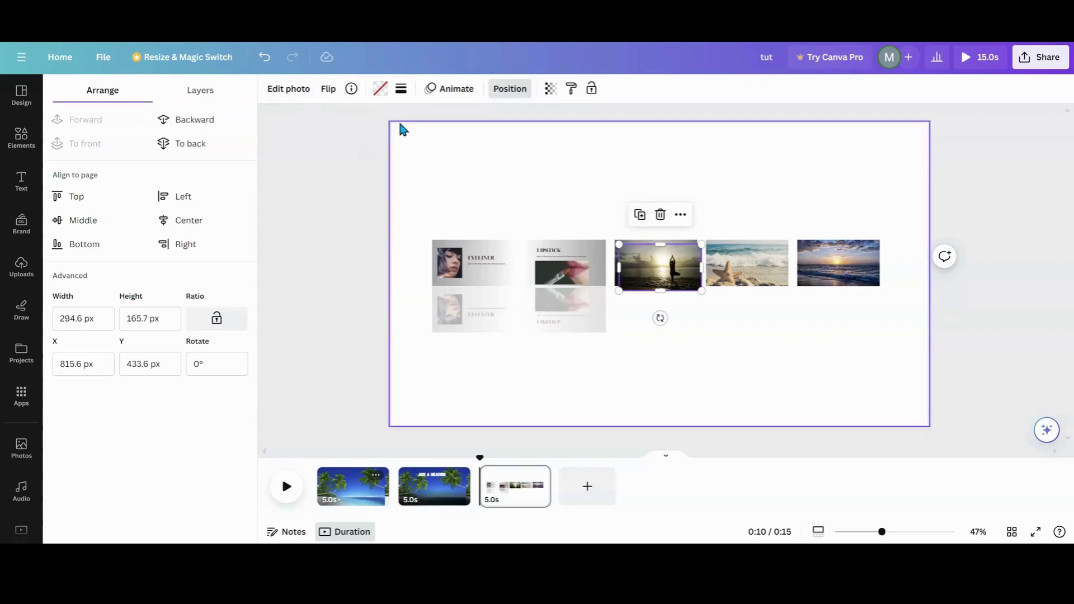
click(327, 90)
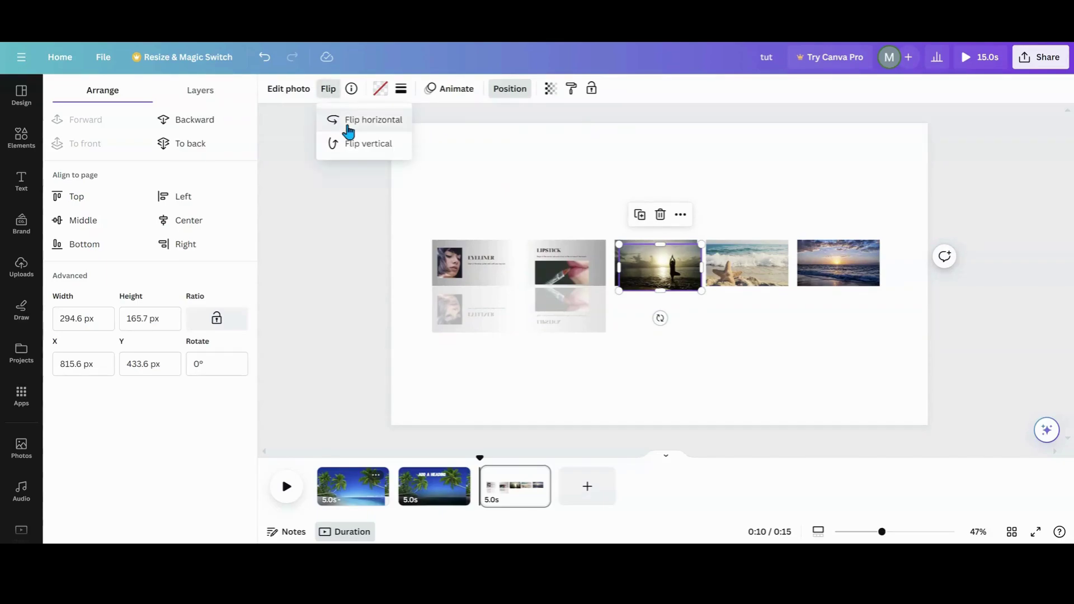
click(346, 144)
drag(636, 260, 633, 303)
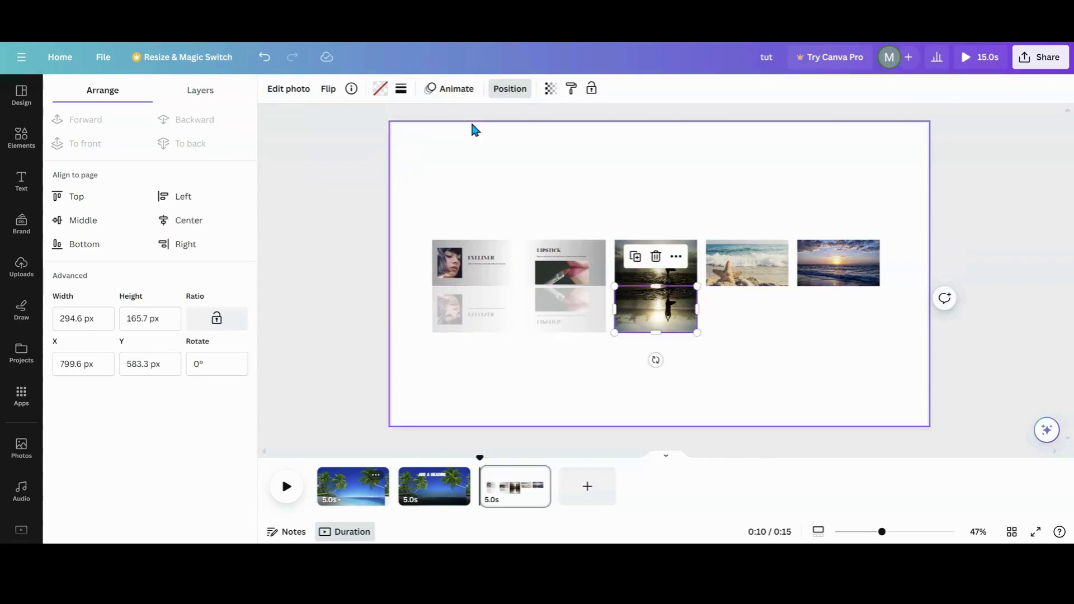
click(550, 88)
drag(549, 137, 466, 141)
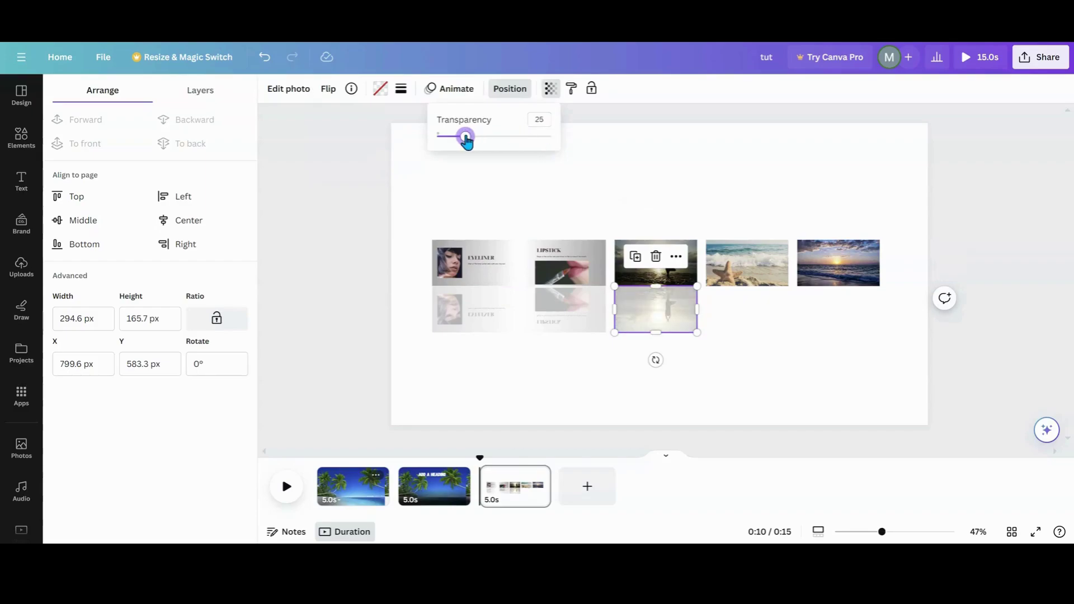
Step: Create a reflection of the starfish beach photo: a vertically flipped, mostly transparent copy directly beneath the original
click(738, 266)
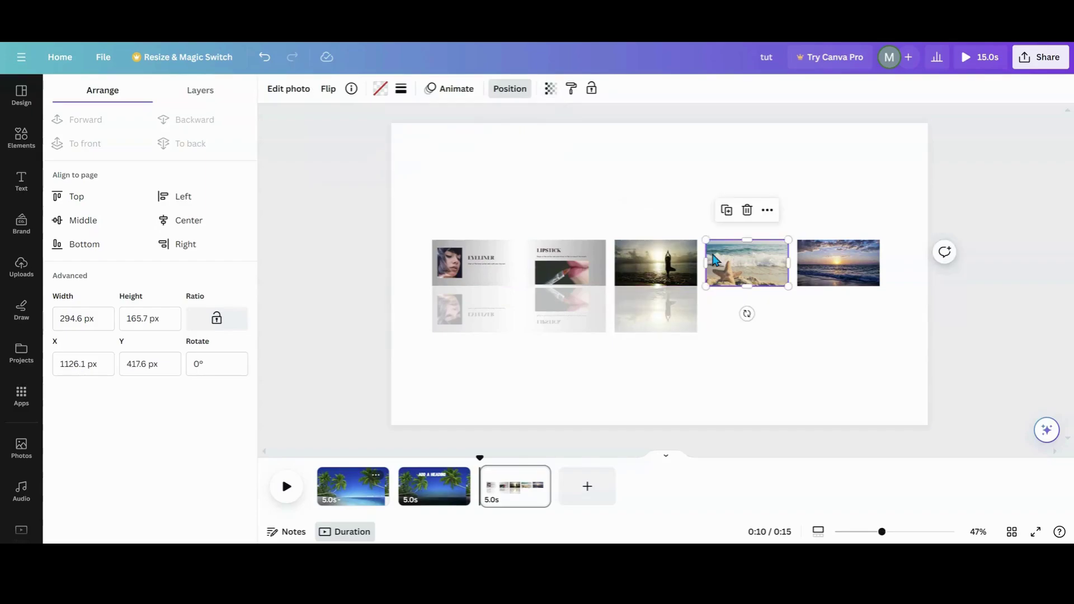
click(296, 95)
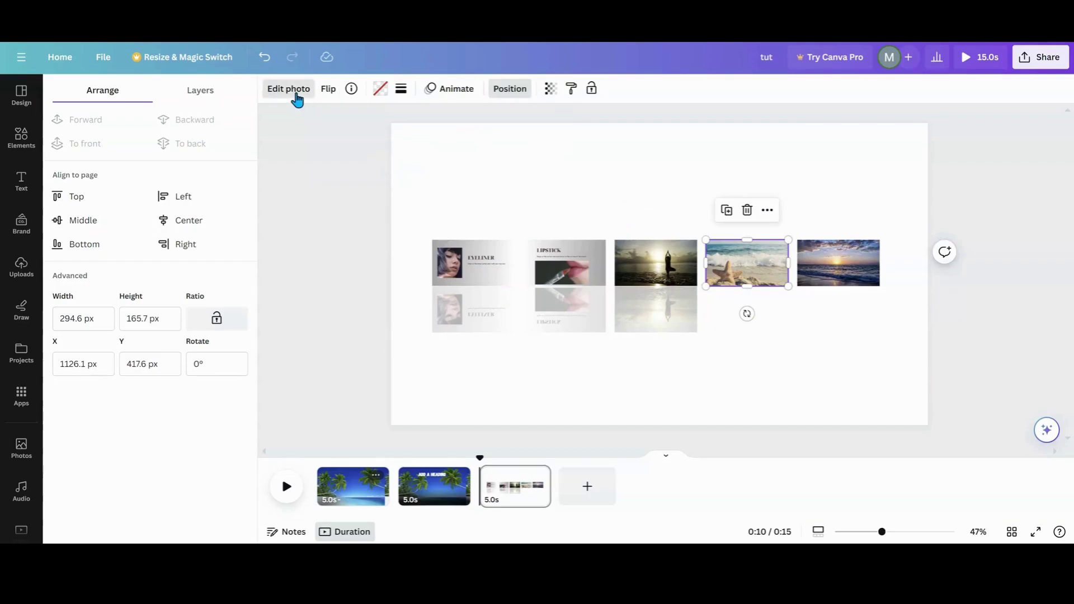
click(328, 90)
click(351, 144)
click(355, 145)
click(727, 211)
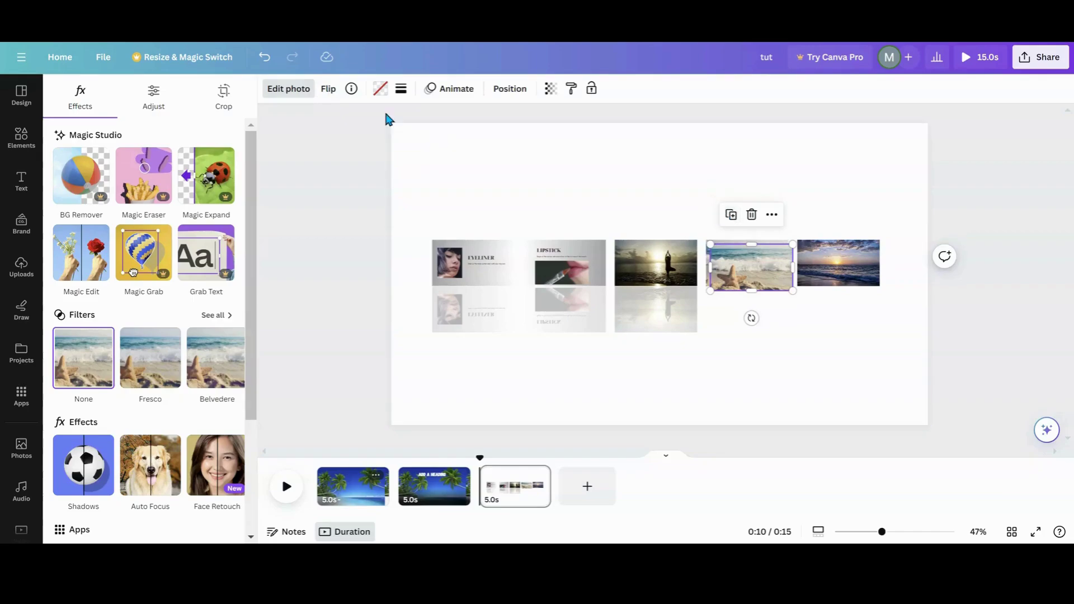
click(329, 98)
click(349, 144)
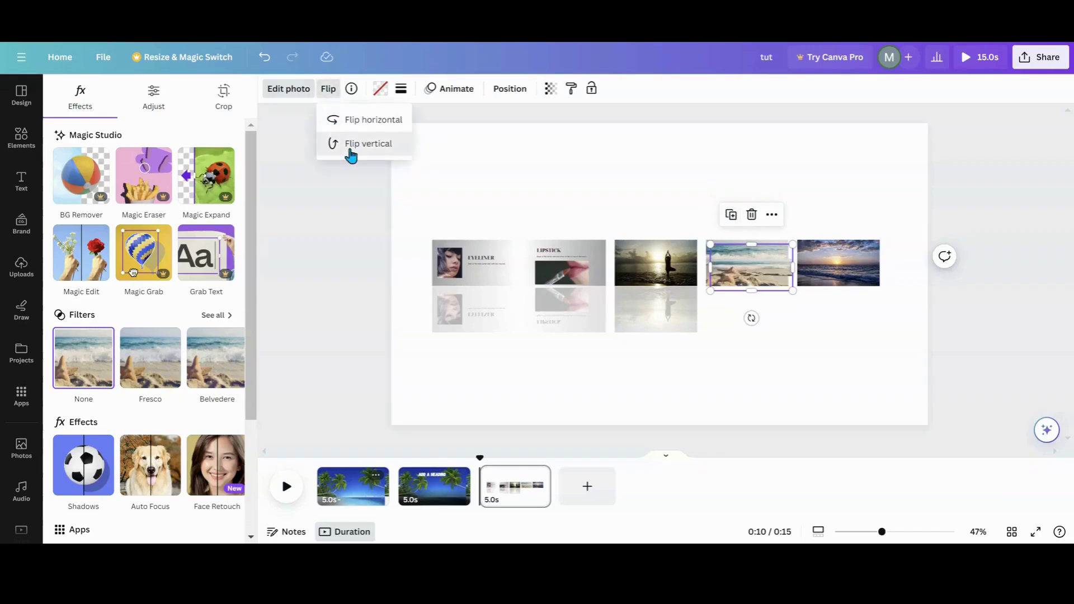
click(734, 278)
drag(735, 278, 729, 316)
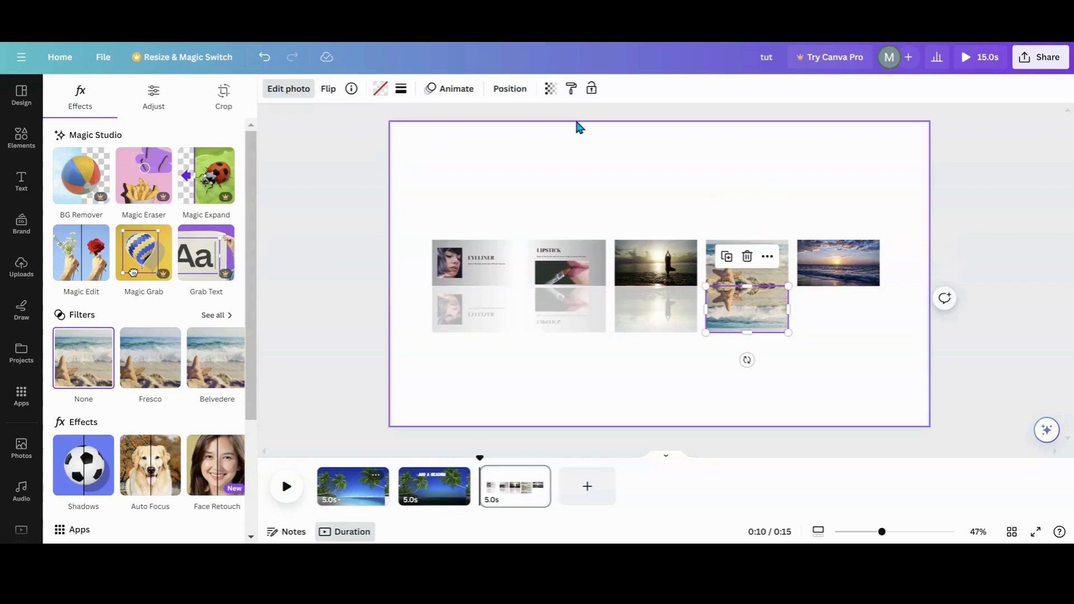
click(551, 89)
drag(553, 140, 472, 149)
Step: Create a reflection of the ocean sunset photo: a vertically flipped, mostly transparent copy directly beneath the original
click(867, 278)
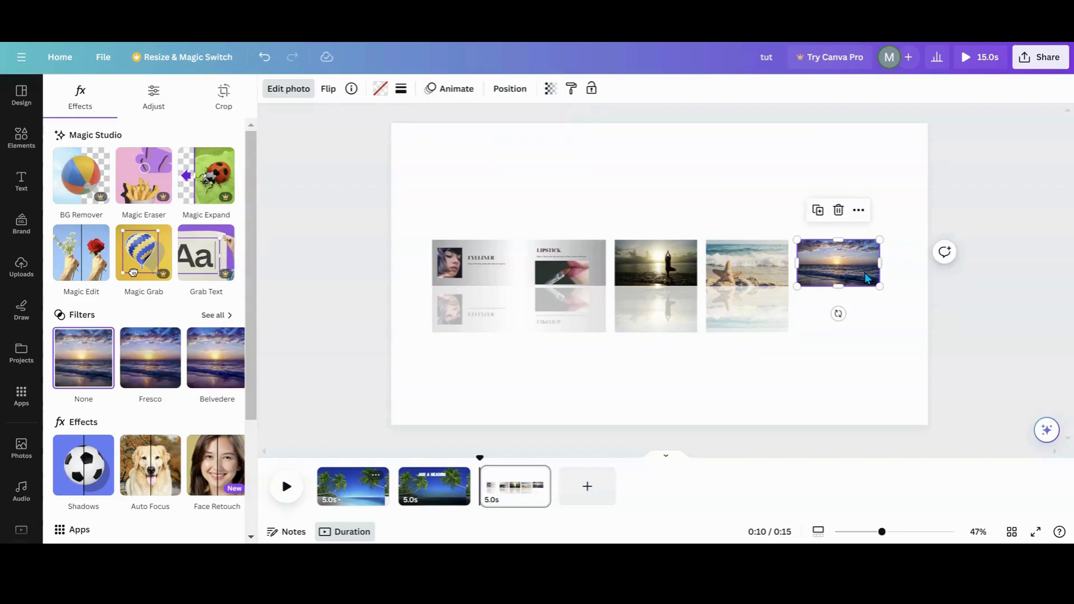
click(818, 211)
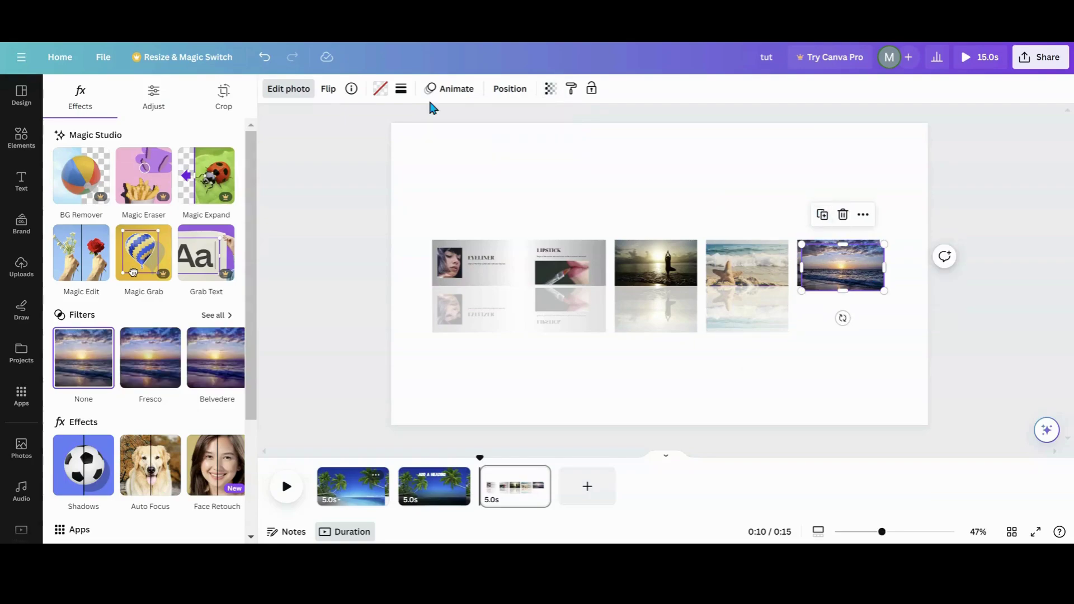
click(330, 91)
click(348, 145)
drag(836, 264, 838, 311)
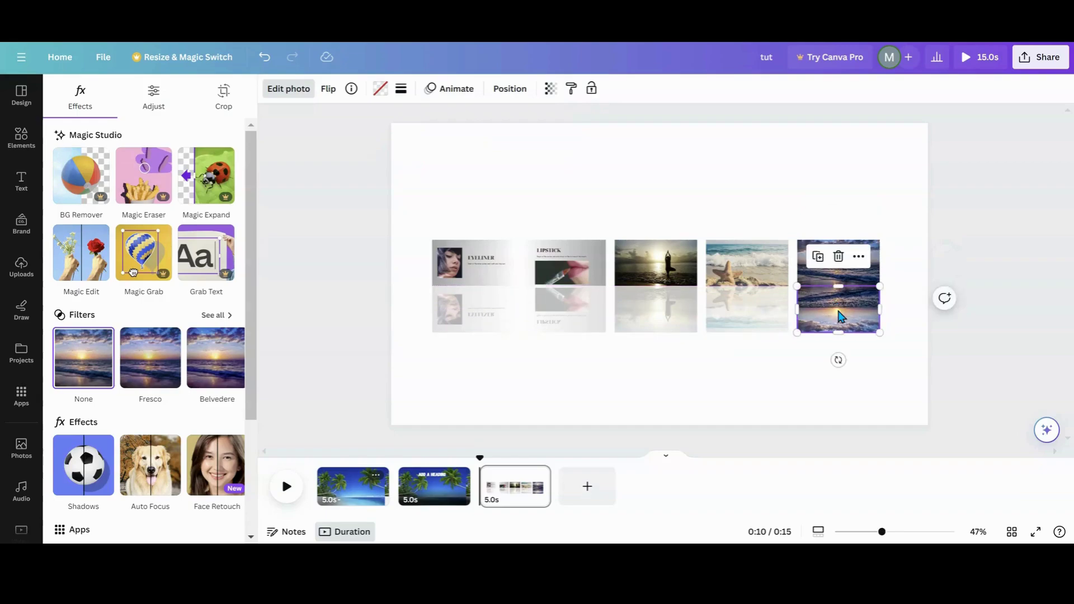
click(378, 90)
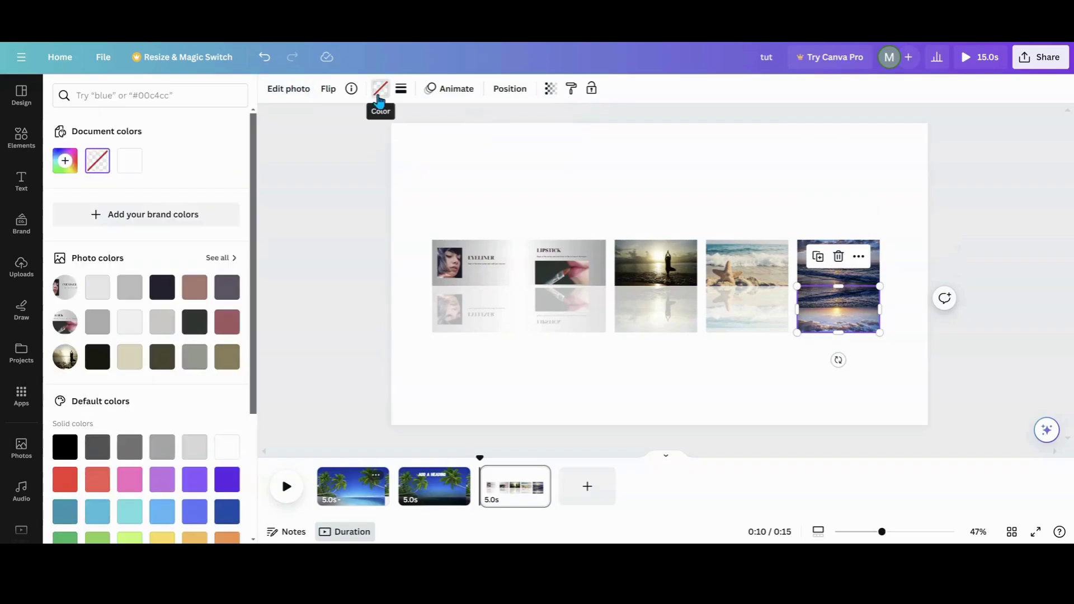
click(550, 89)
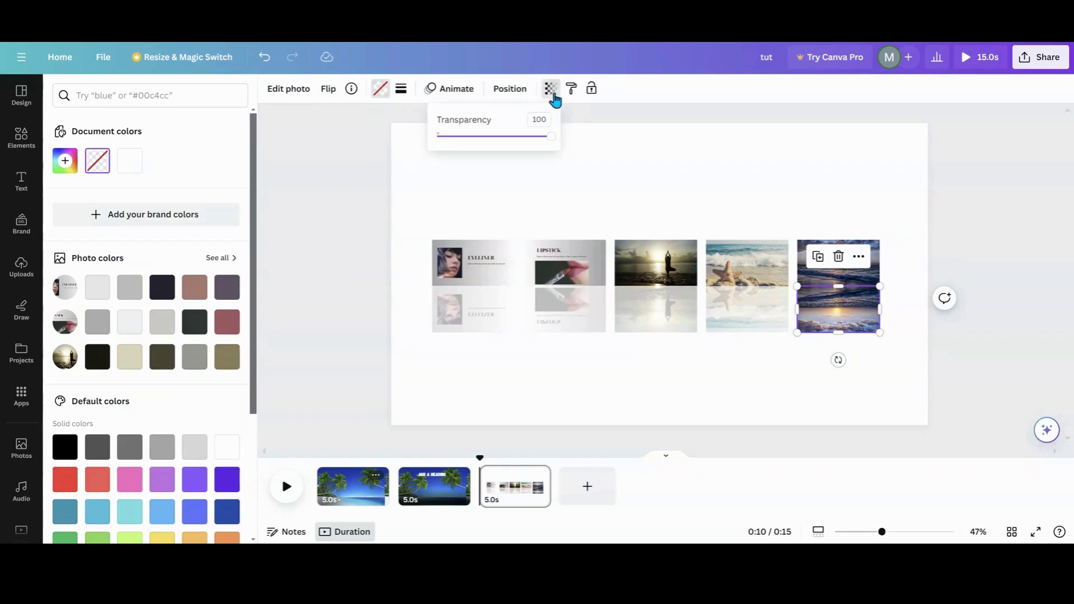
drag(559, 140, 465, 136)
click(510, 371)
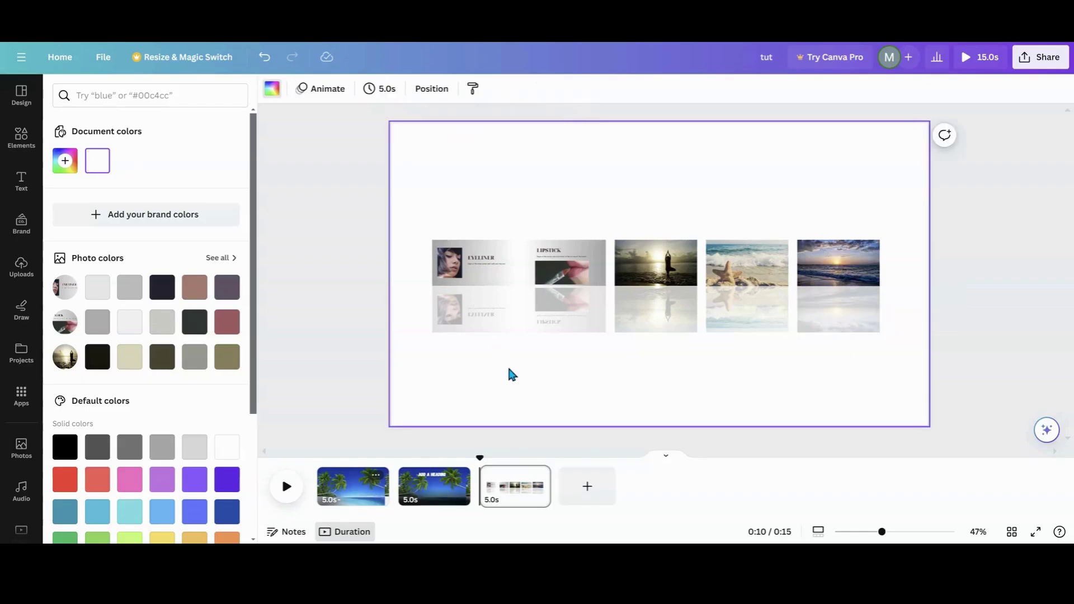
click(652, 316)
drag(654, 321, 654, 321)
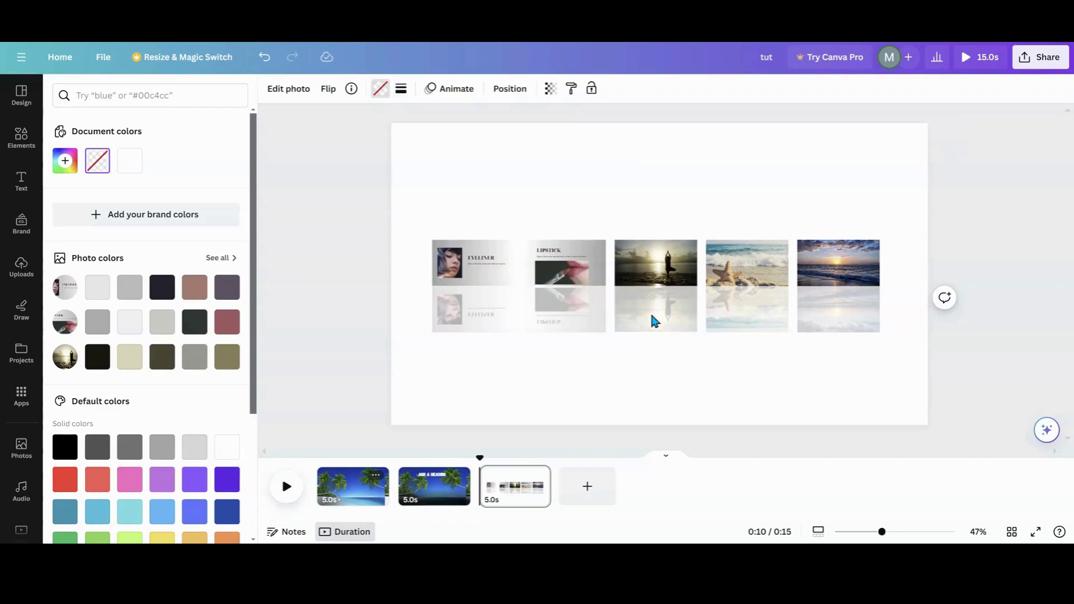
click(412, 197)
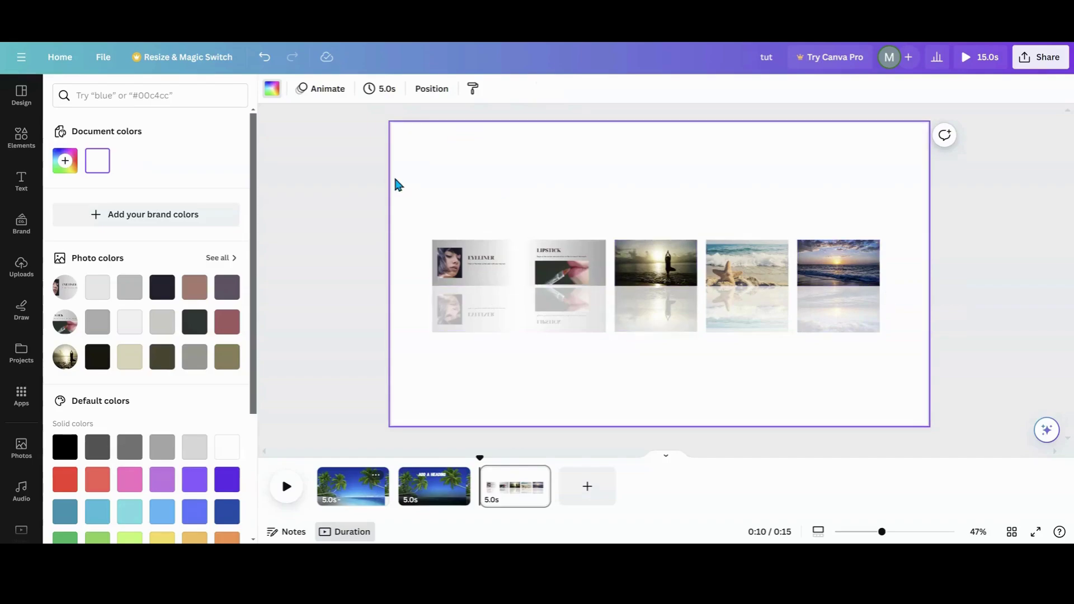
Step: Group all five images with their reflections and shift the group slightly to the right on the page
drag(400, 221, 884, 307)
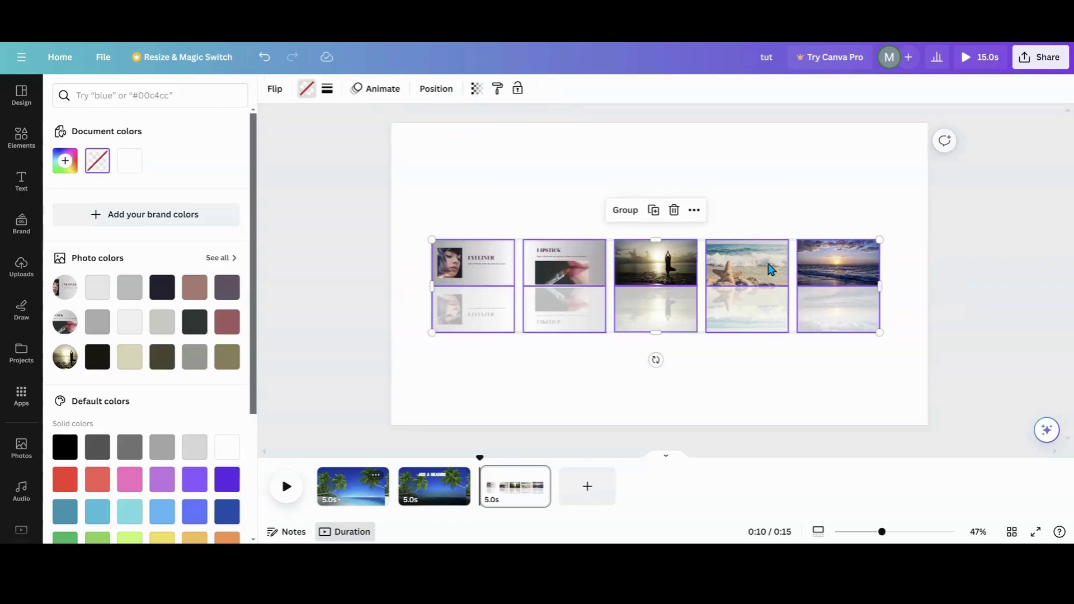
click(625, 210)
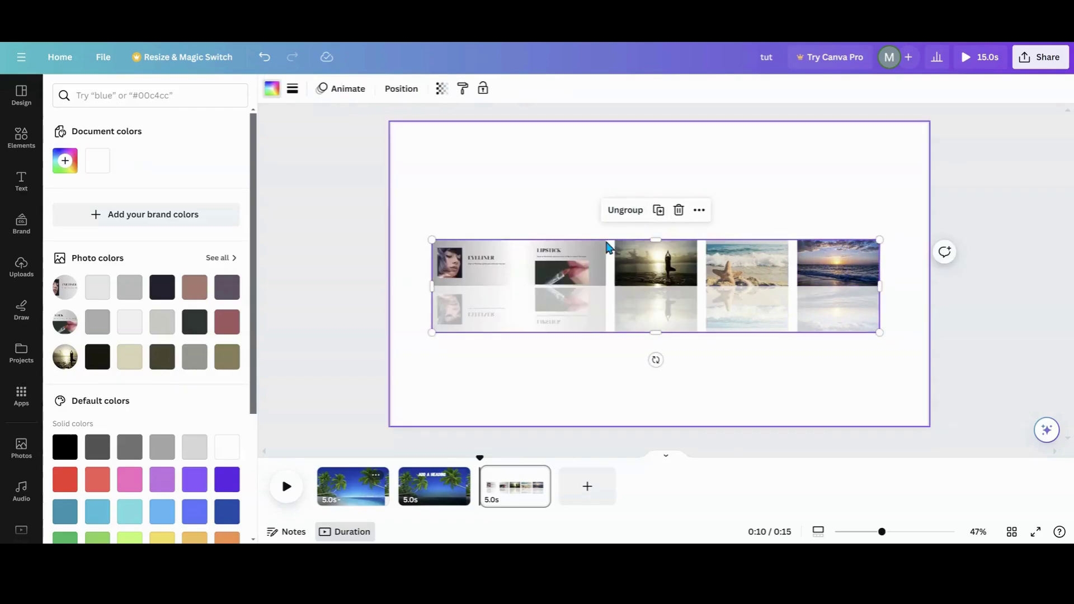
drag(455, 274, 489, 279)
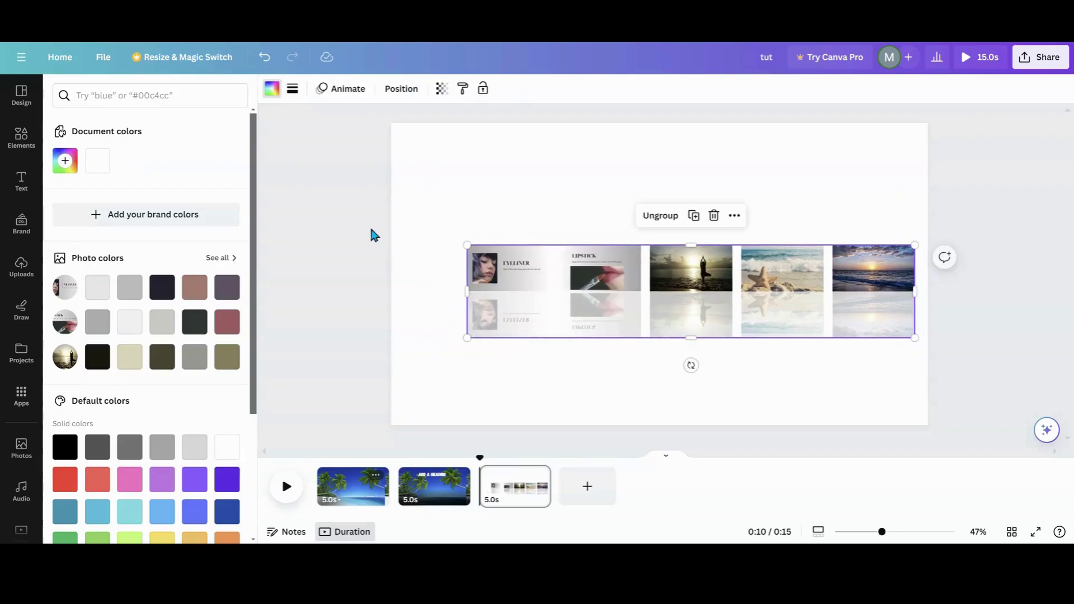
Step: Add a square shape and reshape it into a shorter rectangle straddling the left edge of the image group
click(21, 138)
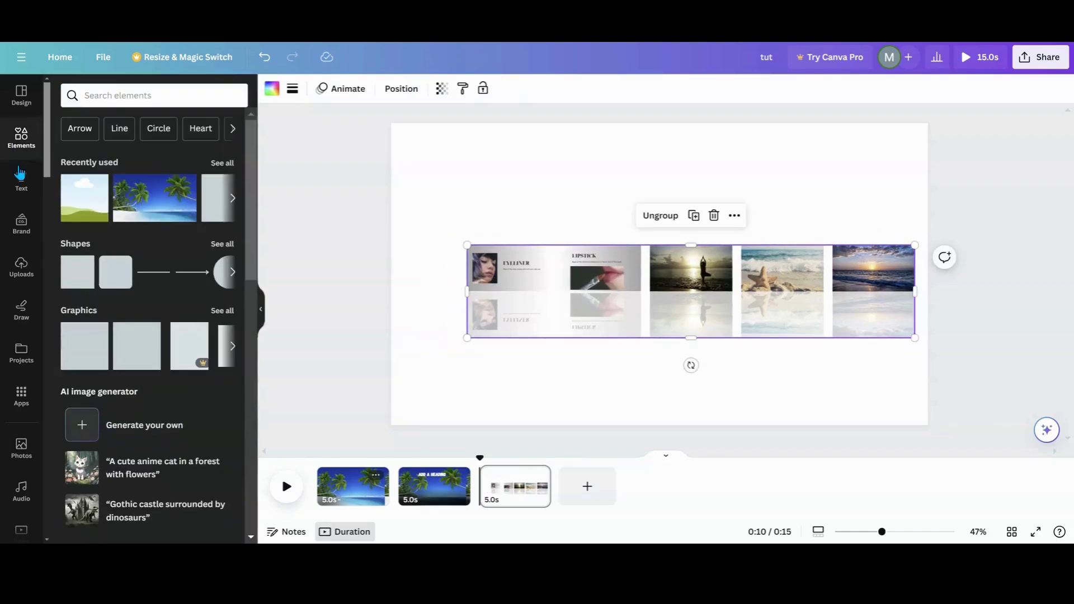
click(78, 274)
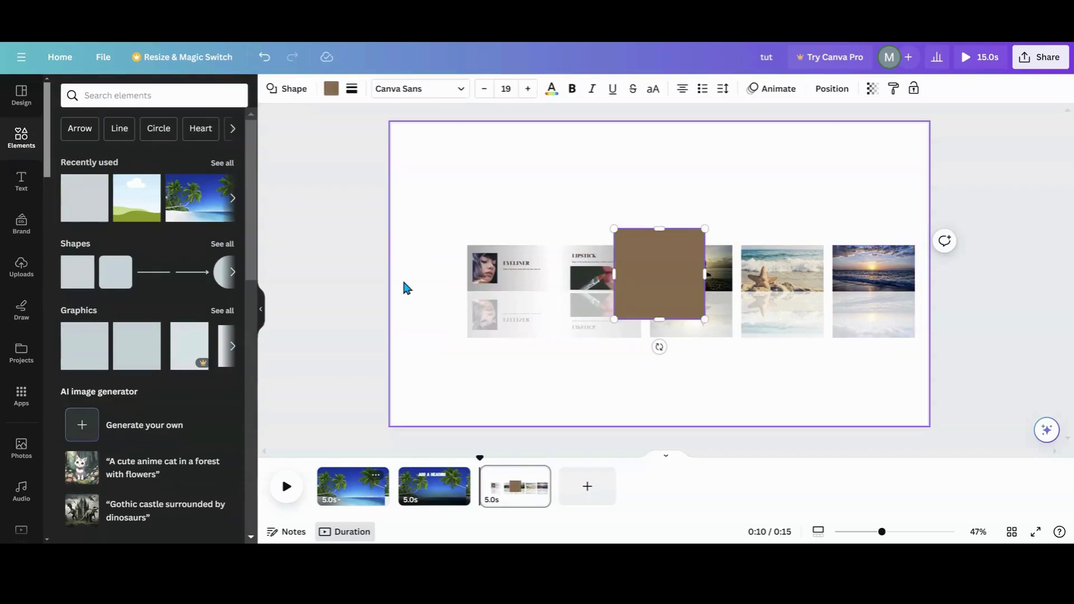
drag(643, 271, 441, 295)
click(443, 354)
Step: Group the brown rectangle with the image row and set the rectangle's fill to no color
drag(412, 205, 495, 330)
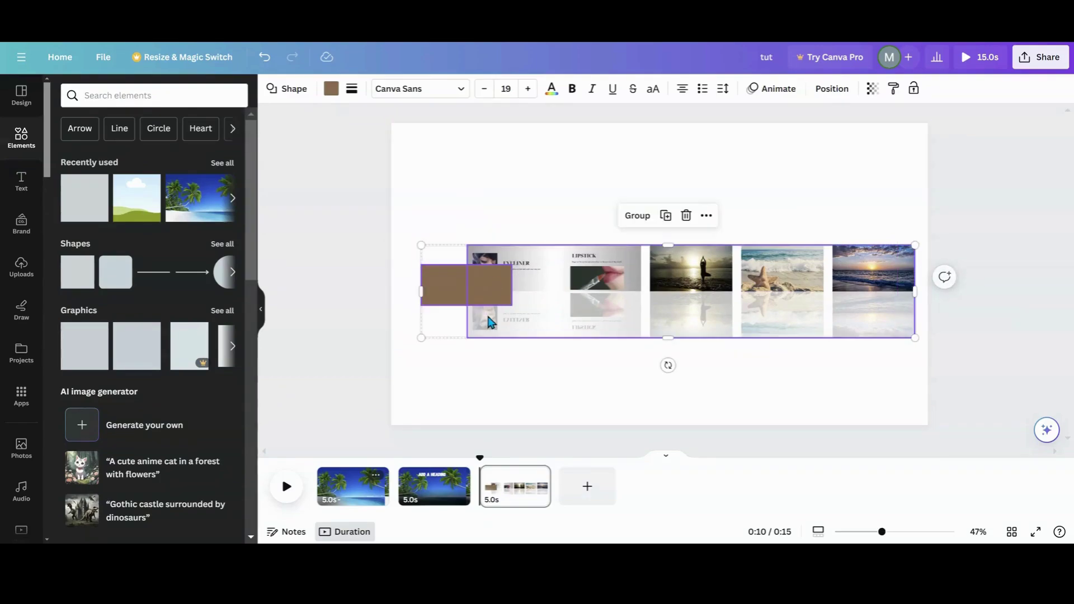
click(637, 215)
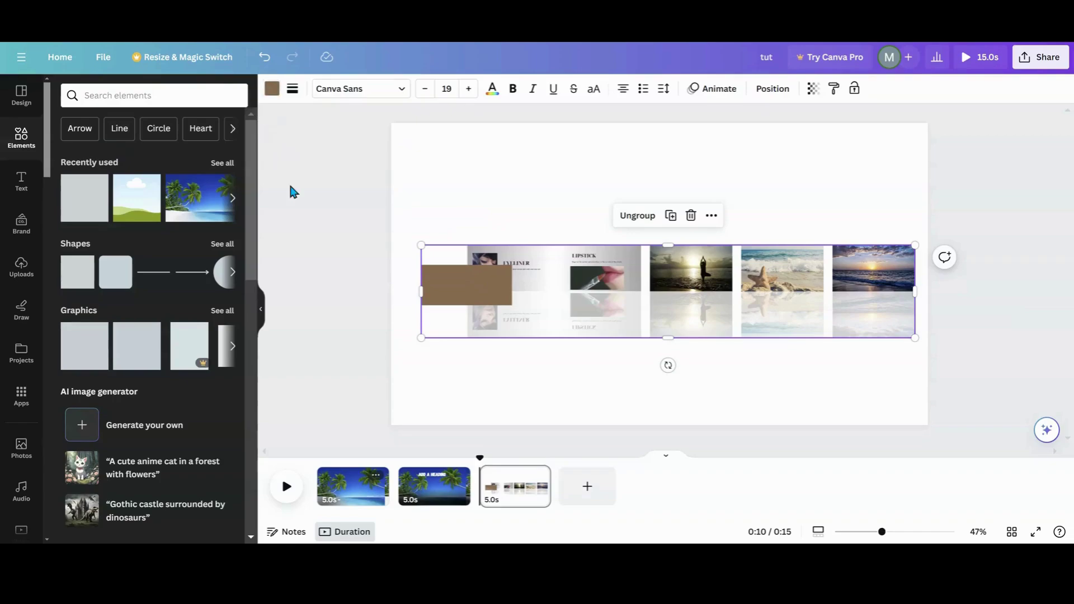
click(443, 278)
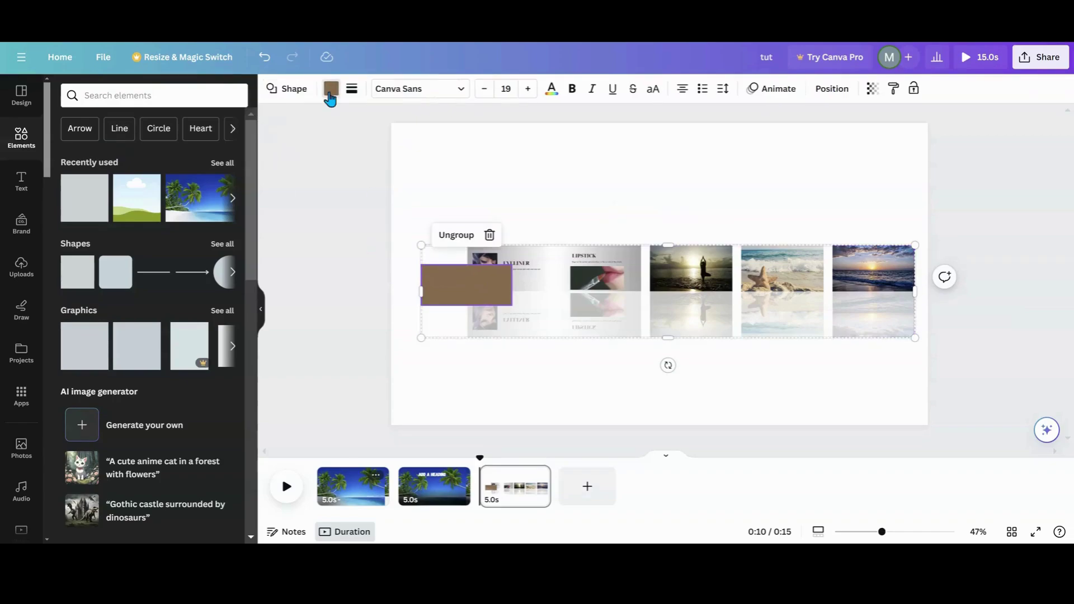
click(330, 90)
click(97, 162)
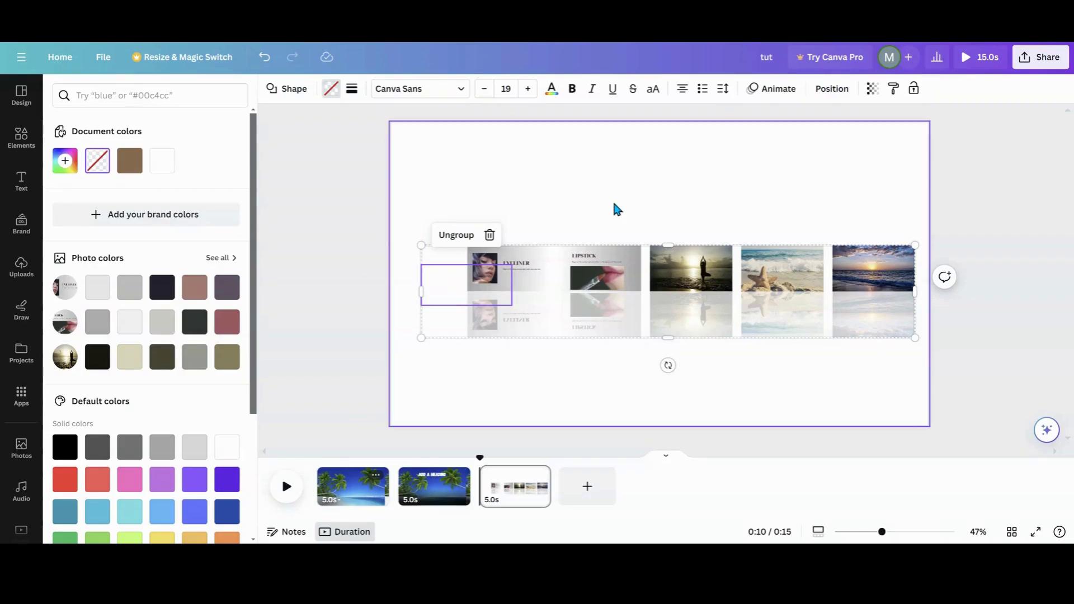
Step: Move the image group from page 3 onto the heading page and delete the emptied page 3
drag(643, 286, 426, 497)
click(538, 476)
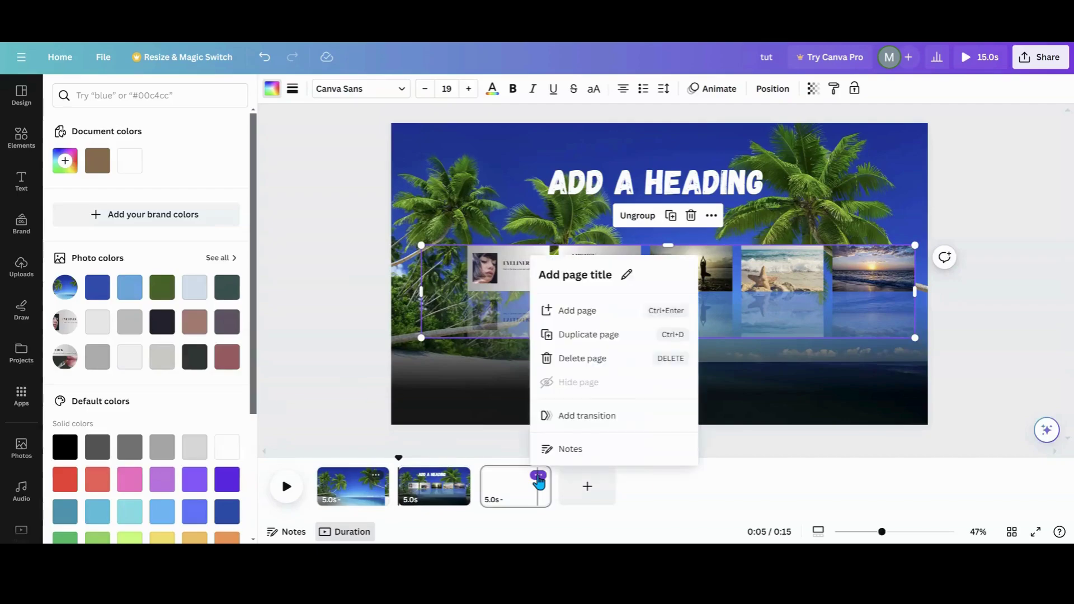
click(595, 334)
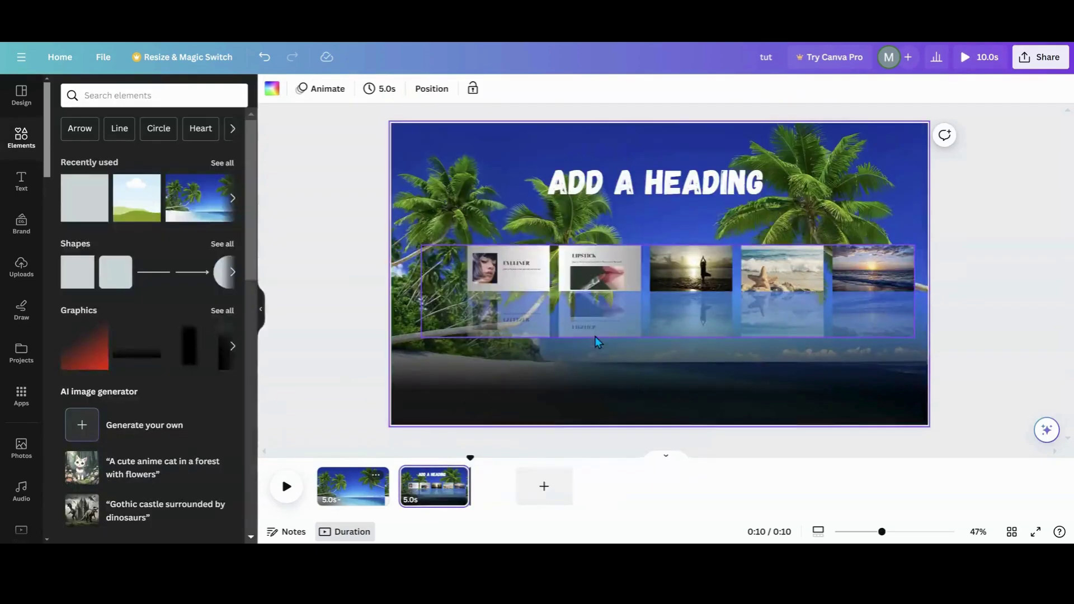
Step: Line up the image row's reflections with the waterline on page 2 and slide the group off the page's right edge
click(620, 317)
drag(620, 318, 628, 319)
drag(522, 330, 578, 340)
mouse_move(522, 304)
mouse_down()
mouse_move(380, 215)
mouse_move(540, 295)
mouse_move(526, 292)
mouse_up()
drag(604, 337, 955, 350)
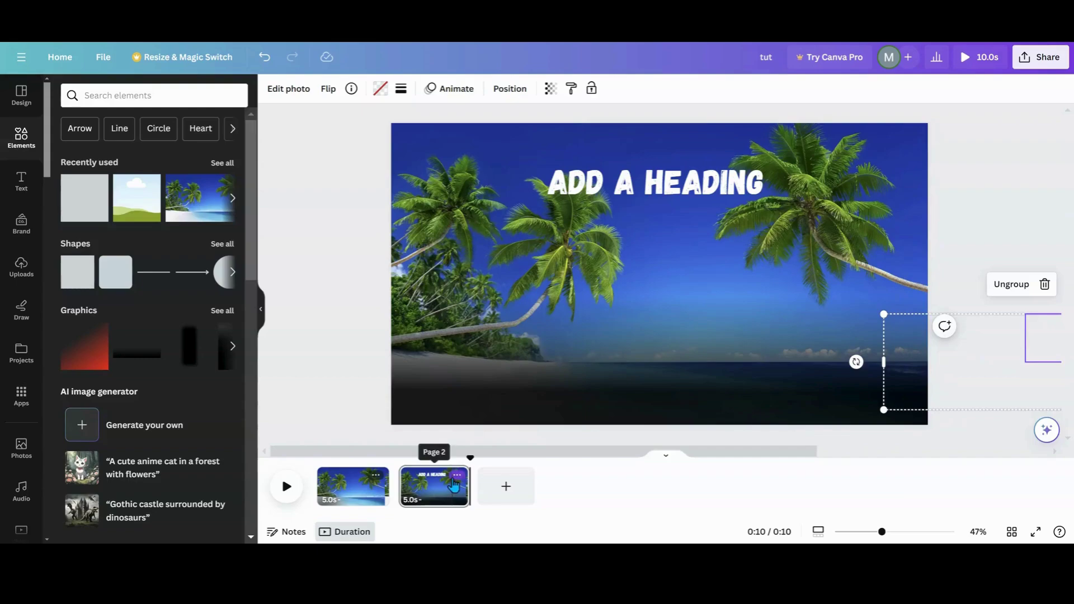
Step: Duplicate page 2 and delete the heading from the copy
right_click(451, 482)
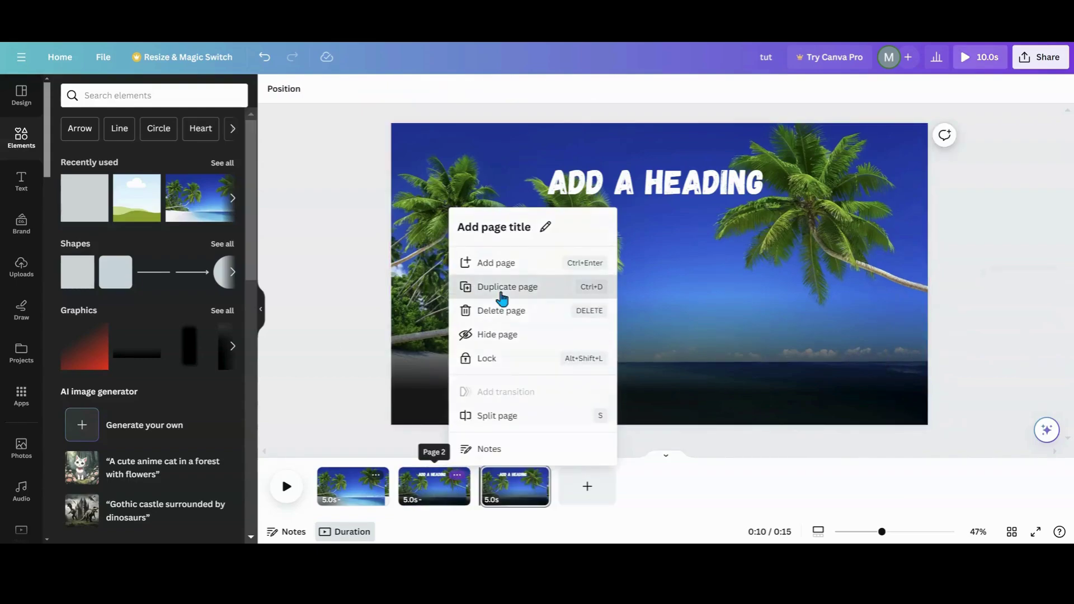
click(502, 298)
click(714, 184)
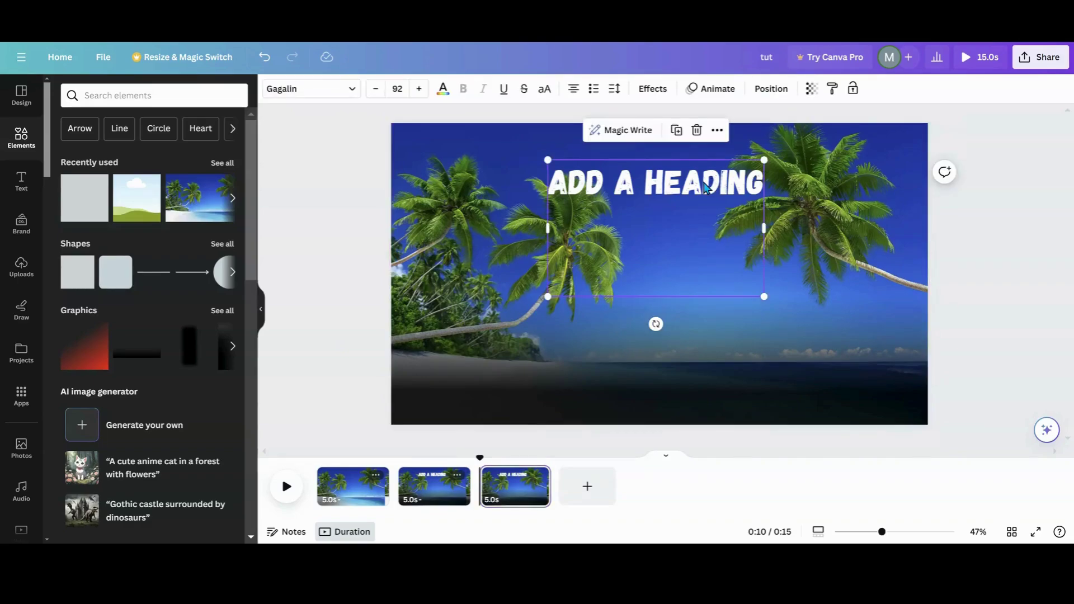
click(696, 130)
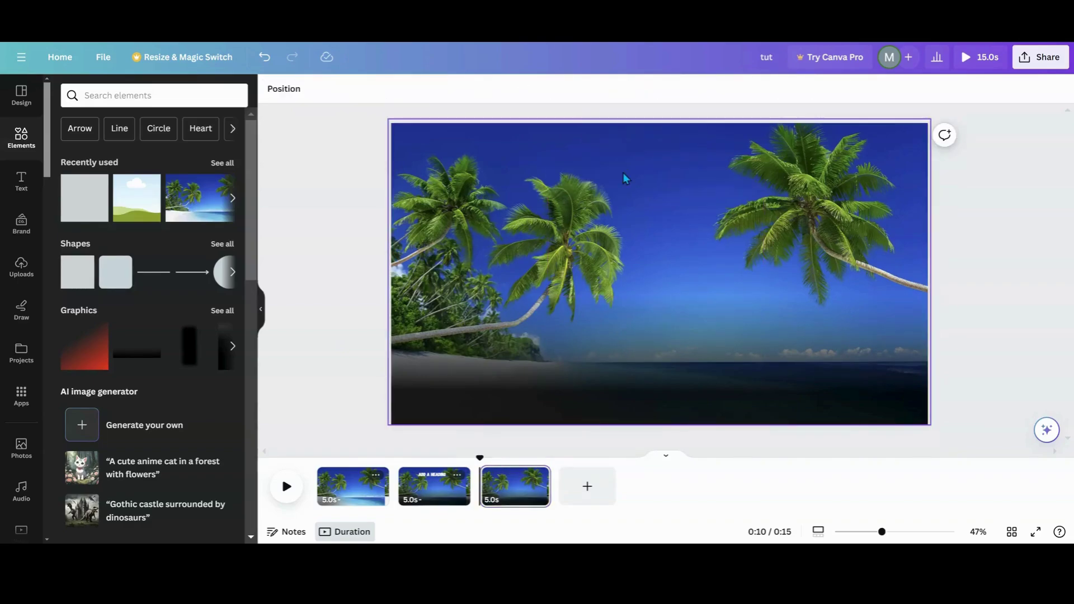
Step: Slide the image group back into page 3 along the waterline until its first three images lie on the page
click(509, 495)
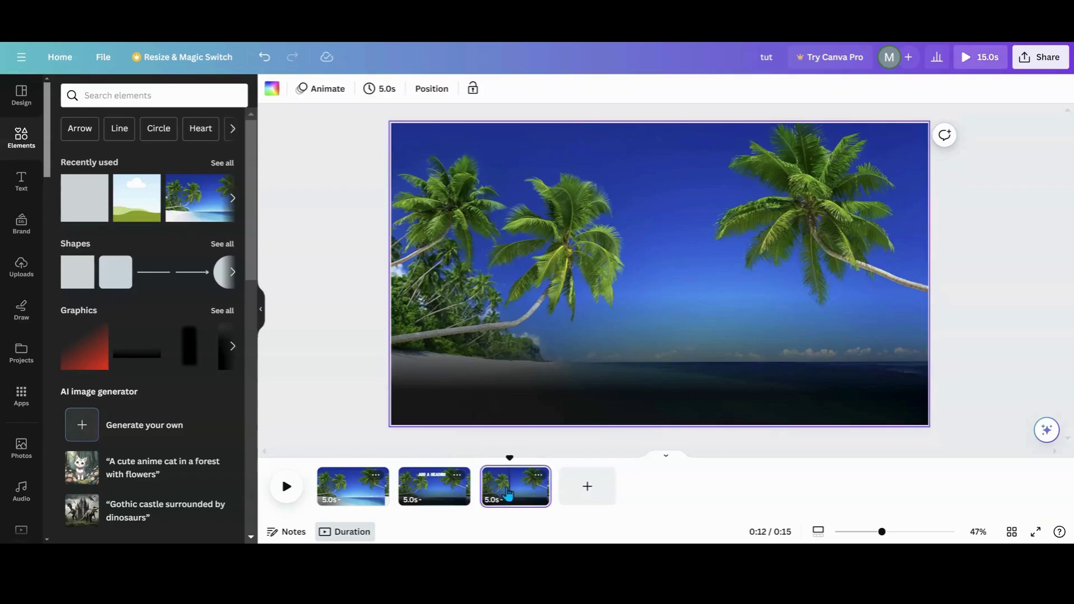
click(907, 343)
drag(908, 343, 598, 337)
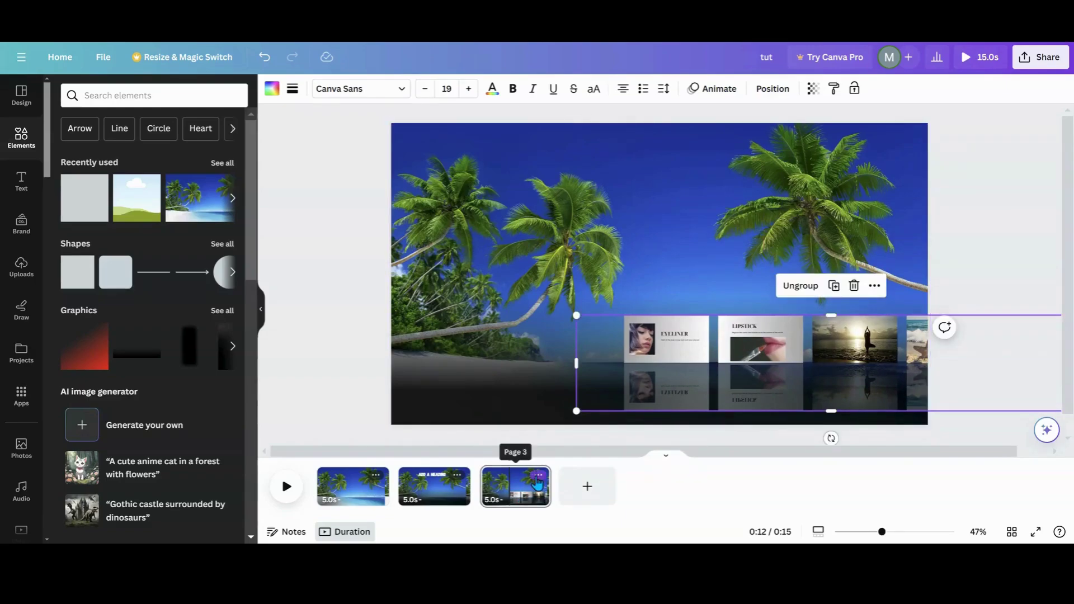
Step: Duplicate page 3, then enlarge and position the image group on the copy until the Eyeliner image fills the whole page
click(538, 477)
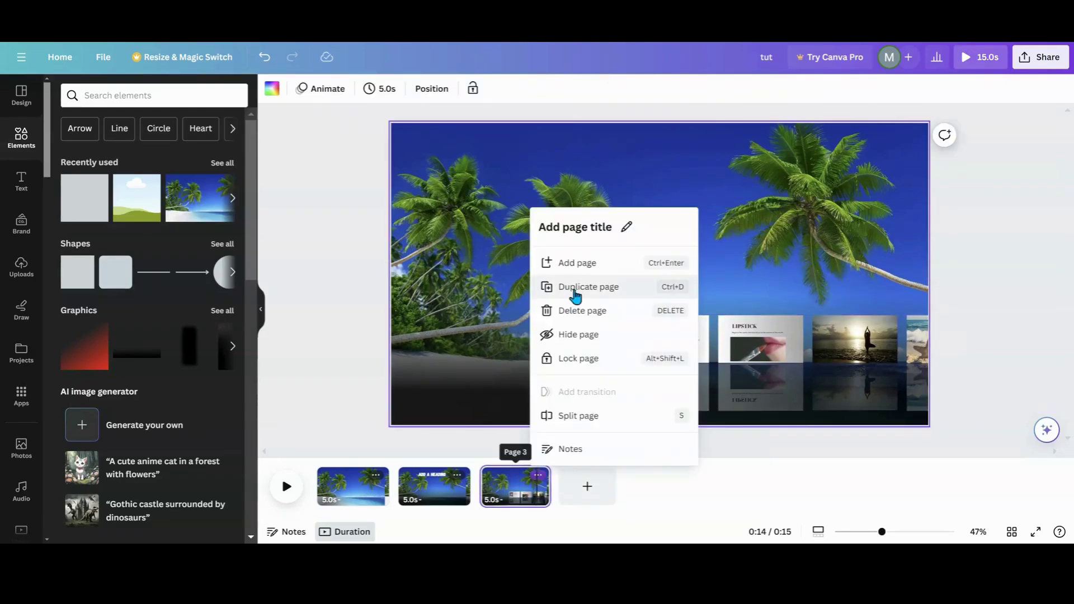
click(574, 290)
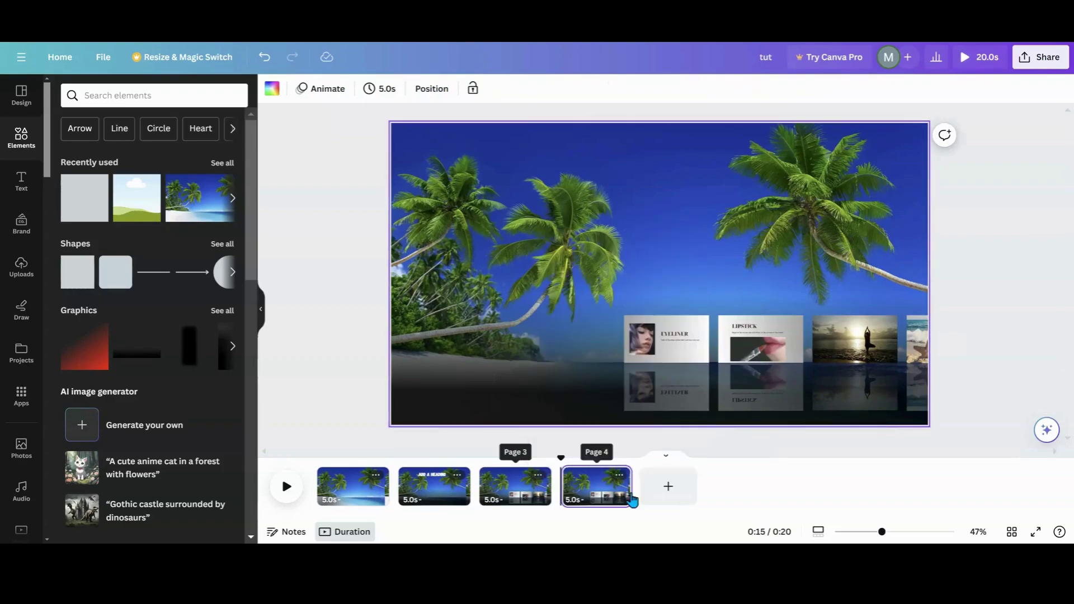
drag(881, 531, 856, 532)
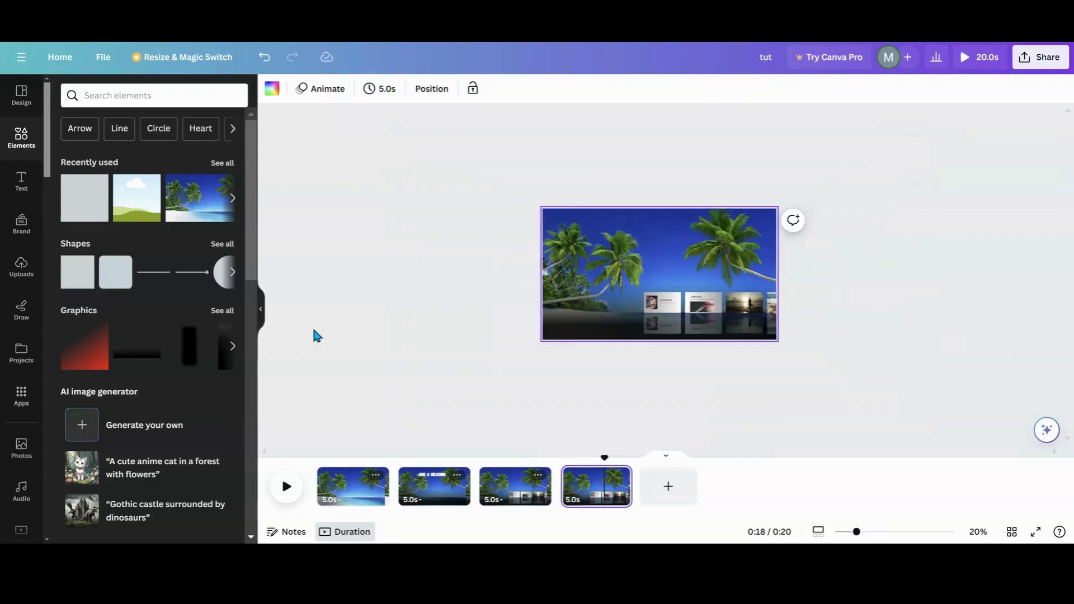
click(261, 320)
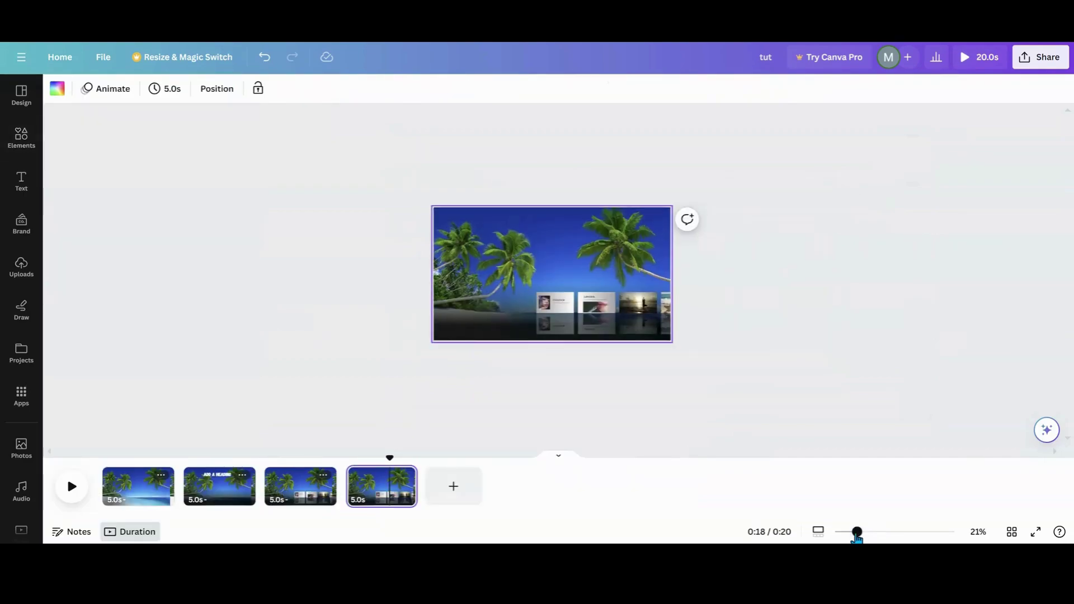
drag(854, 538, 848, 539)
click(556, 309)
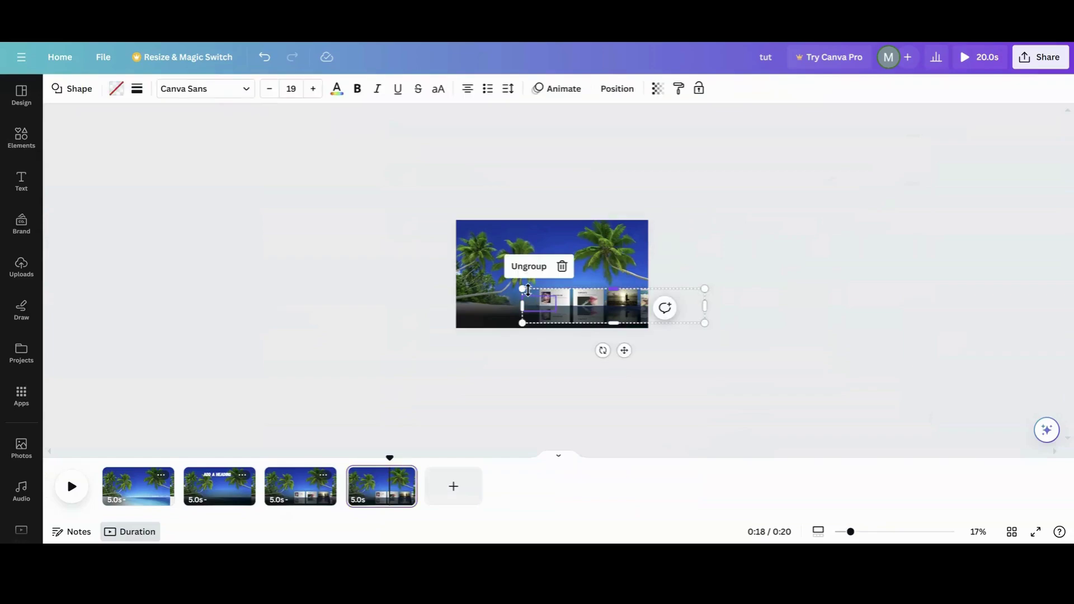
drag(523, 289, 168, 152)
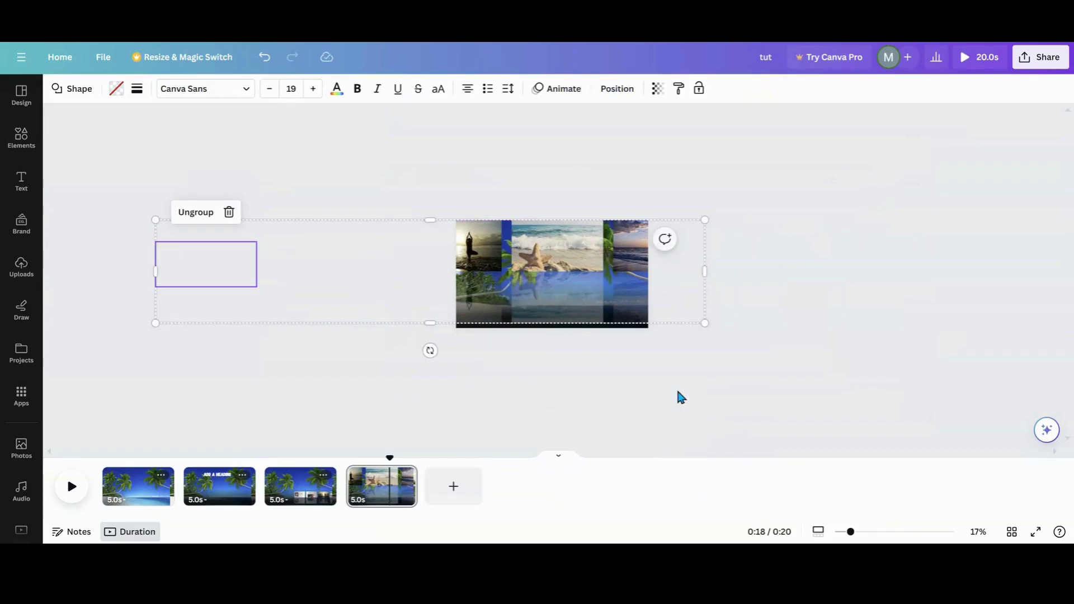
drag(705, 323, 969, 455)
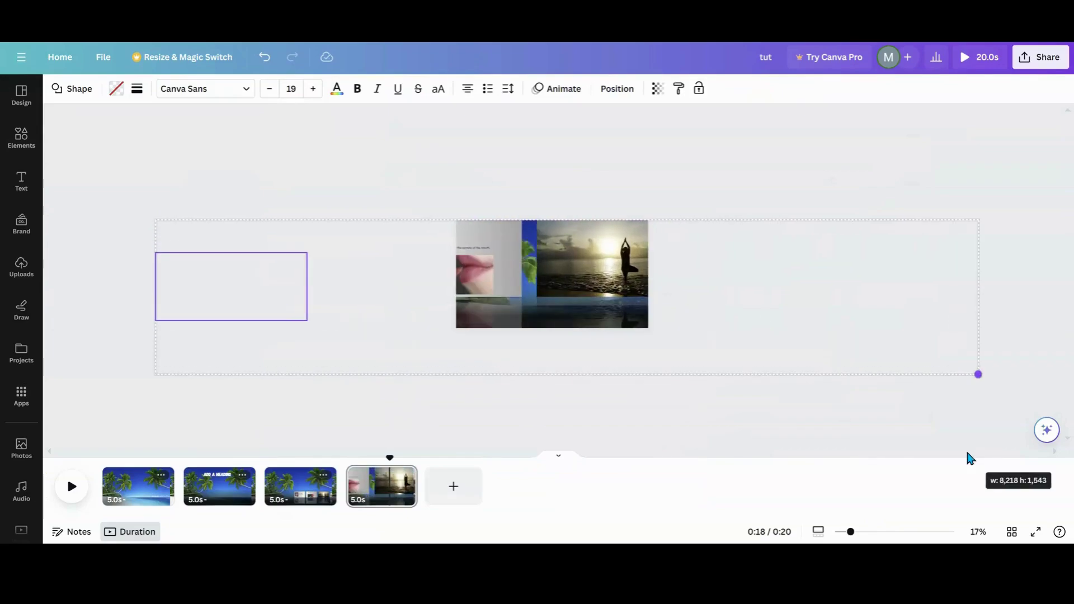
drag(535, 335, 152, 136)
drag(371, 362, 597, 365)
drag(391, 230, 230, 134)
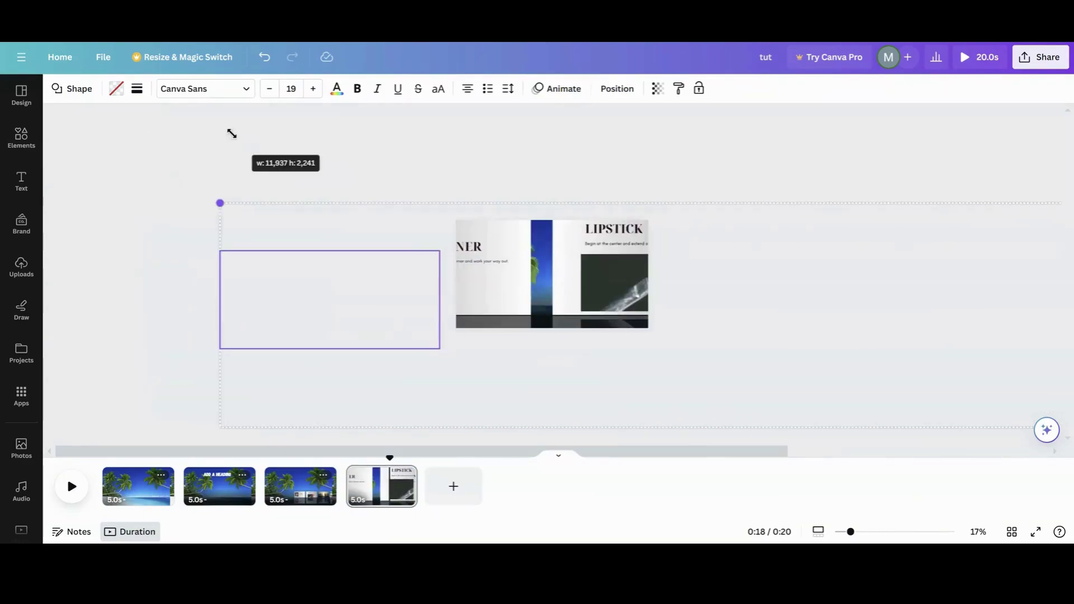
drag(509, 391, 628, 404)
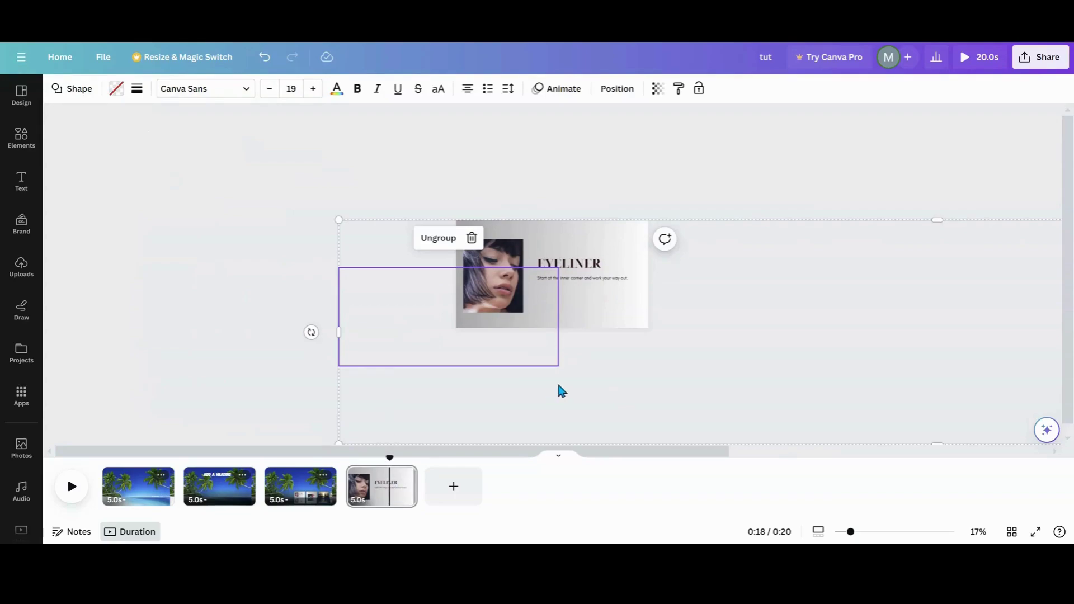
Step: Duplicate page 3 again and move the copy behind the full-page Eyeliner page as page 5
click(316, 502)
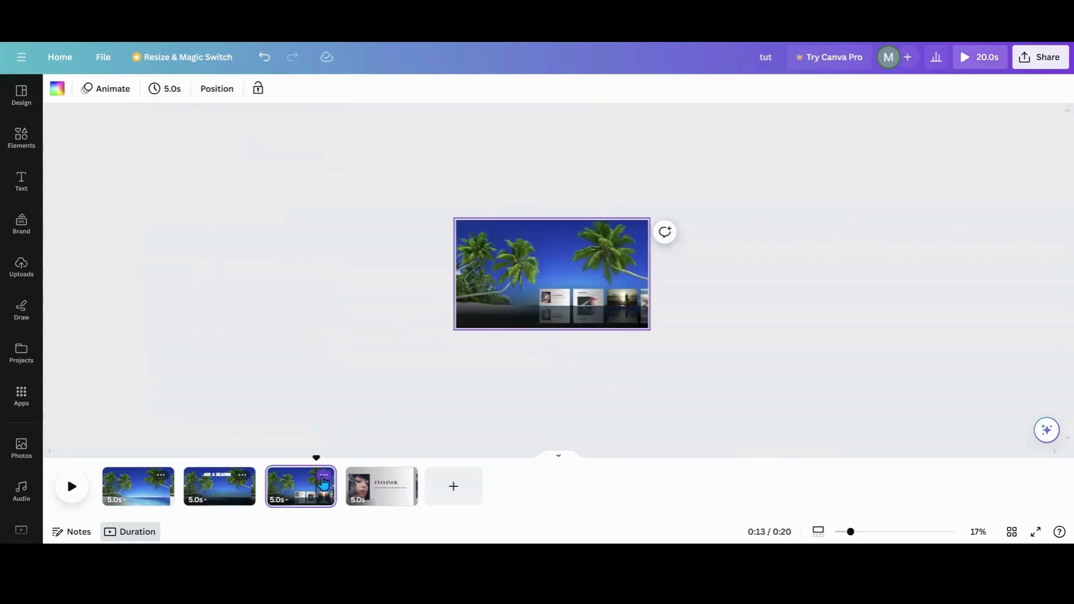
click(324, 477)
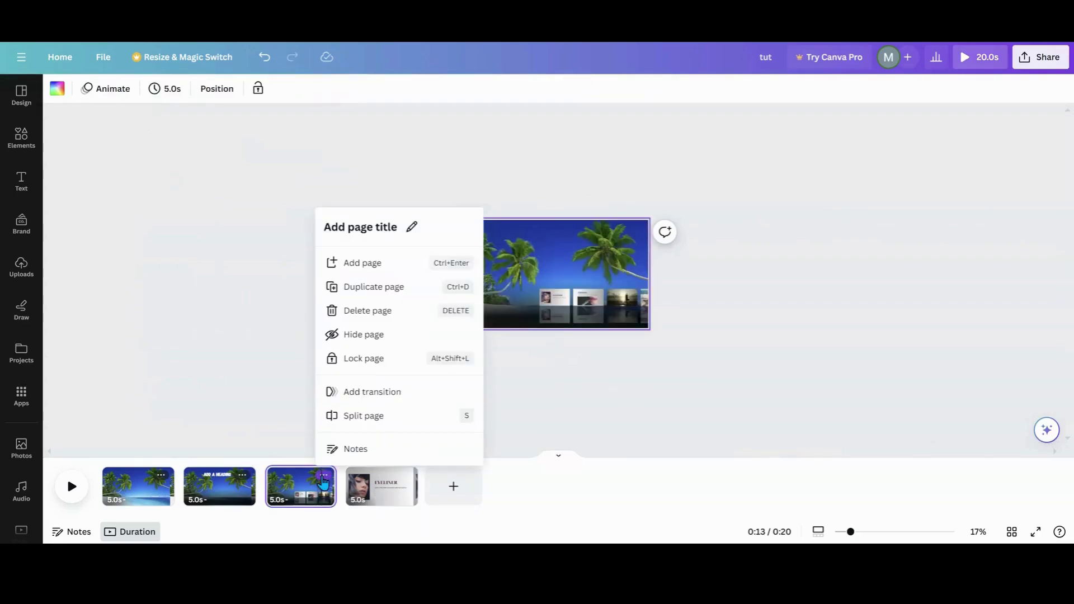
click(360, 293)
drag(380, 484, 479, 490)
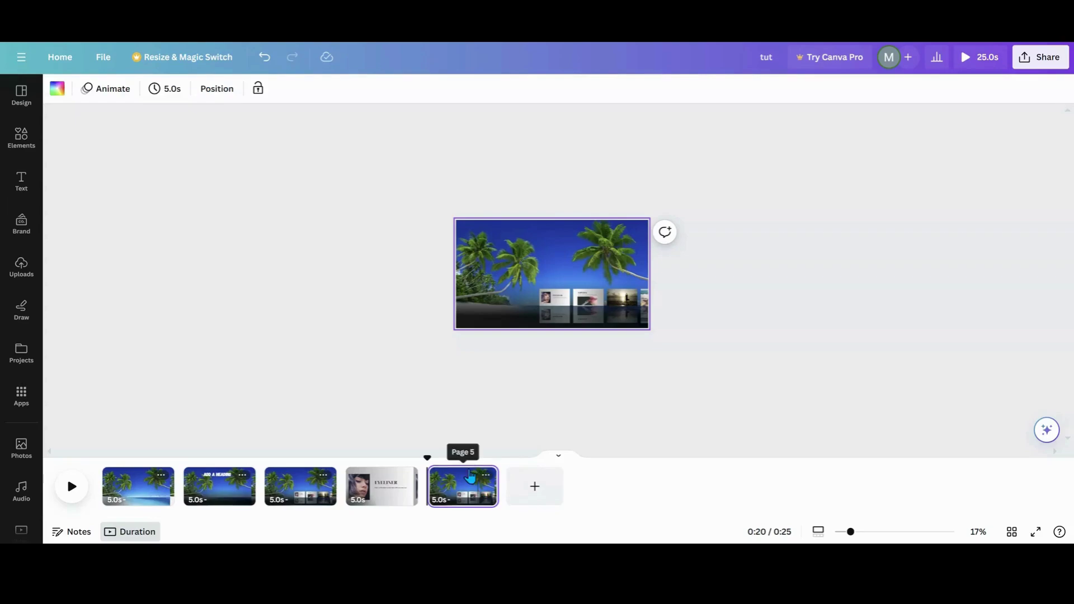
Step: Duplicate page 5 and shift the image group on the copy left by about one image width
drag(851, 538, 882, 535)
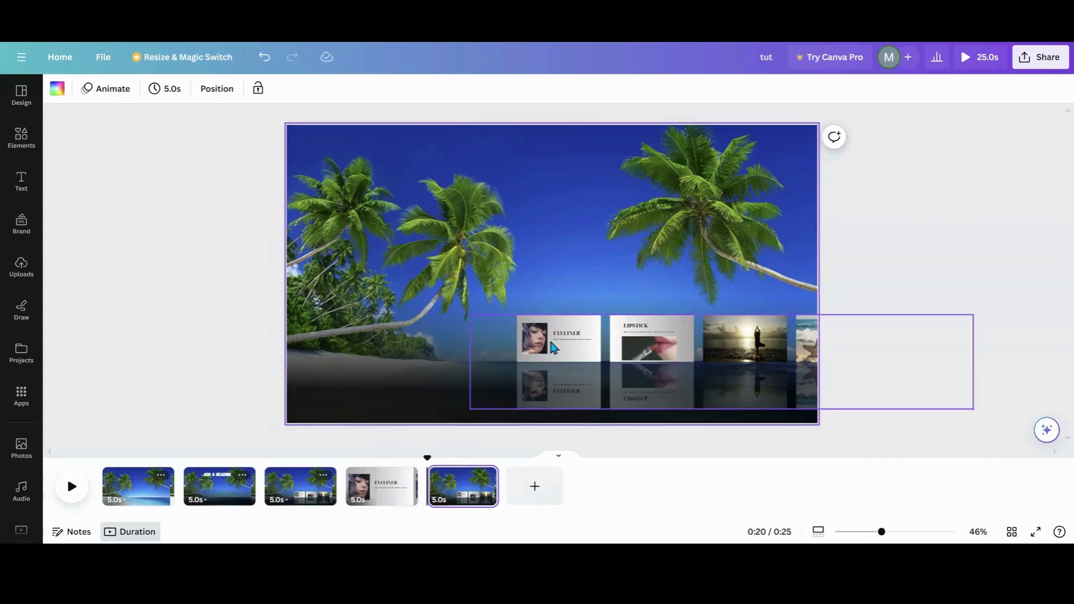
click(486, 475)
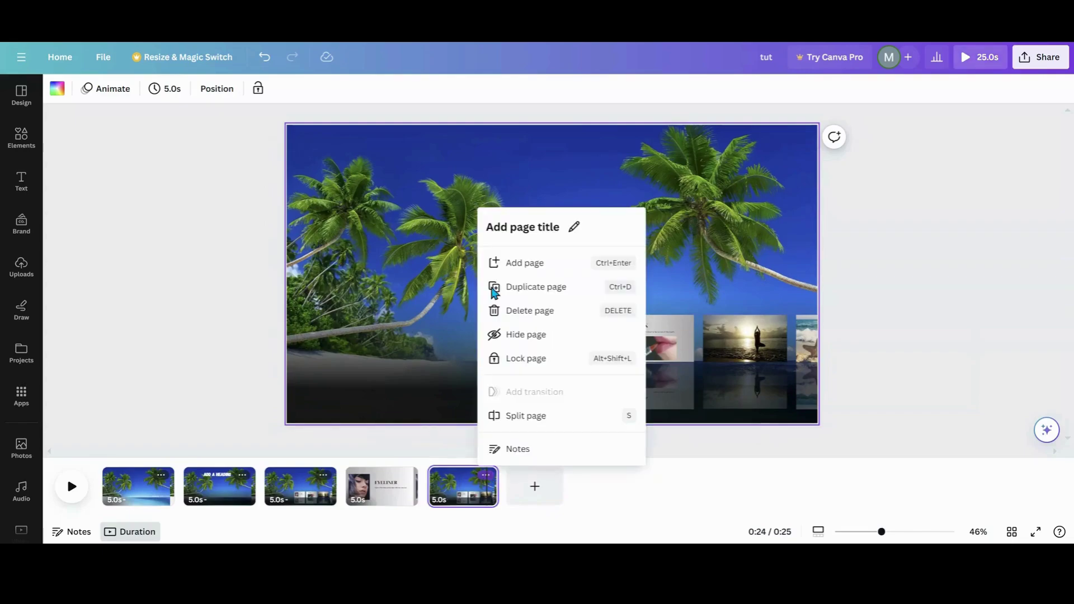
click(519, 288)
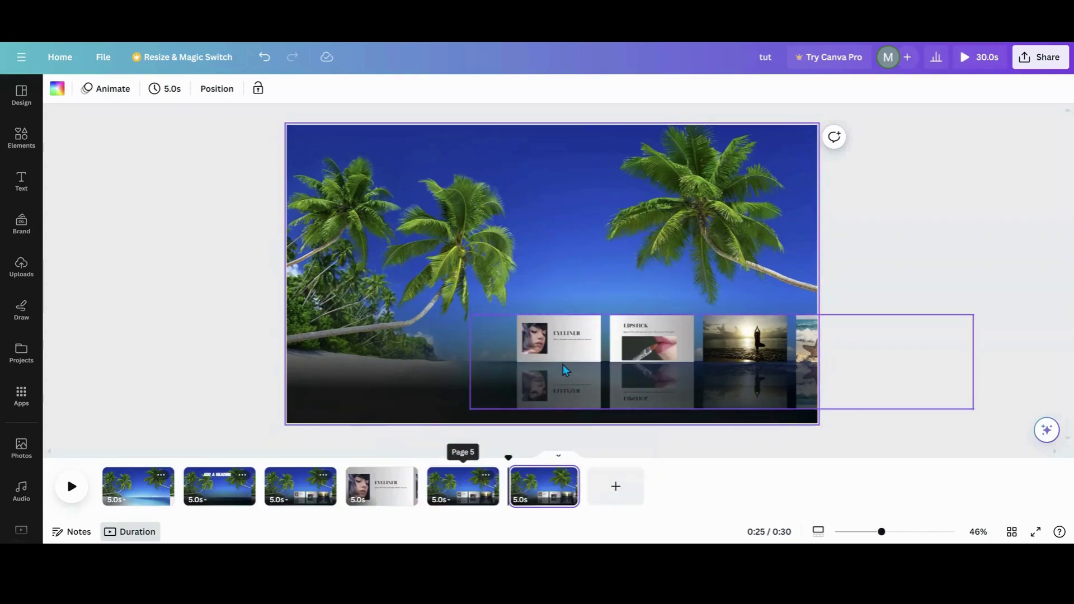
click(547, 348)
drag(526, 352, 482, 348)
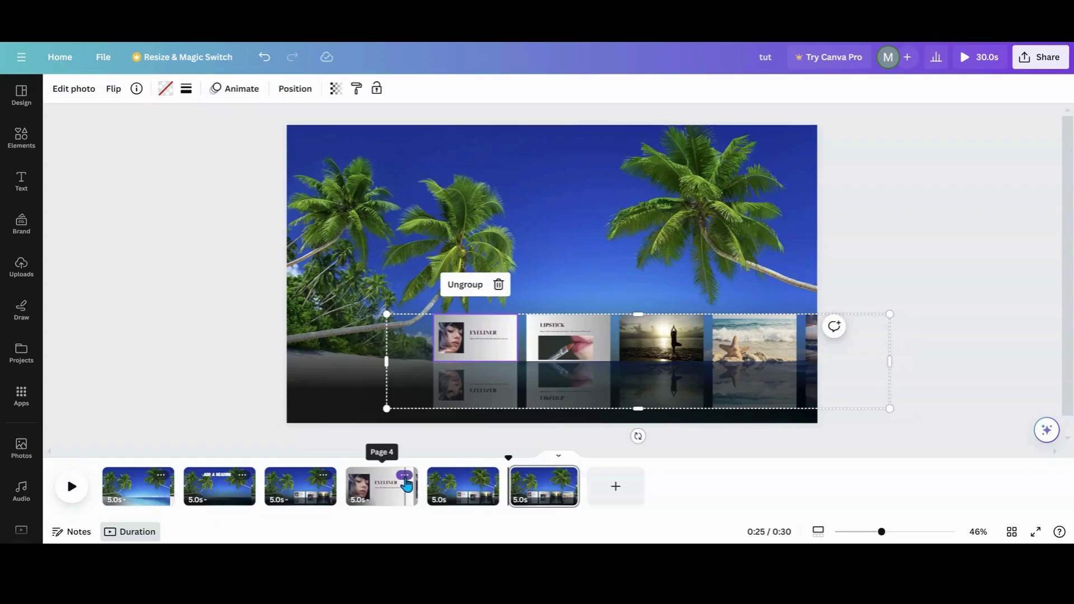
Step: Duplicate the Eyeliner page, move the copy to the end, and slide its image group left until the Lipstick image fills the page
click(404, 475)
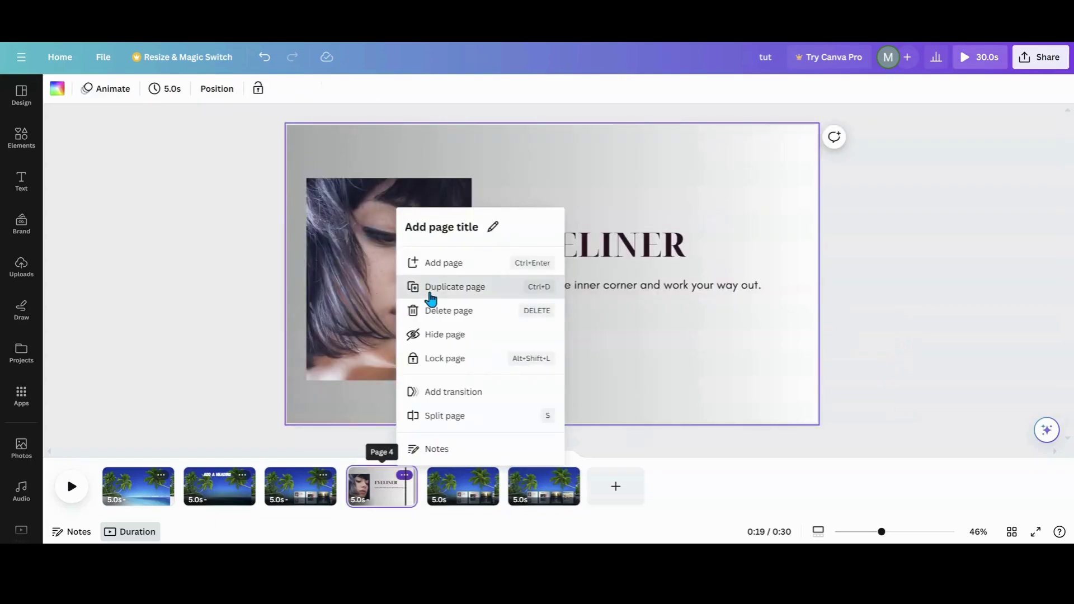
click(431, 294)
drag(463, 486, 648, 488)
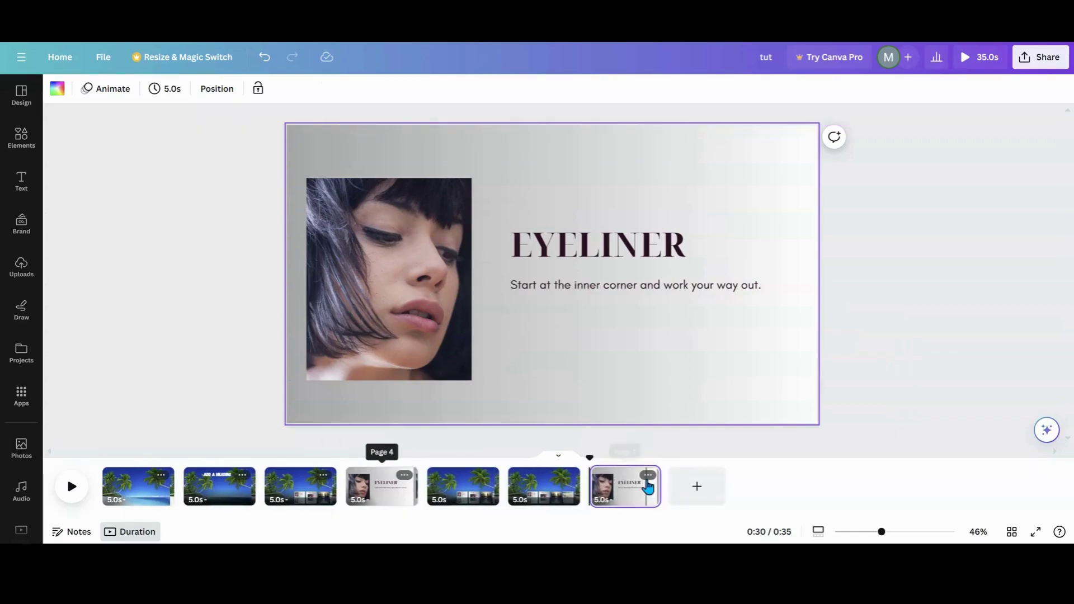
click(650, 331)
drag(649, 331, 429, 317)
drag(688, 335, 304, 330)
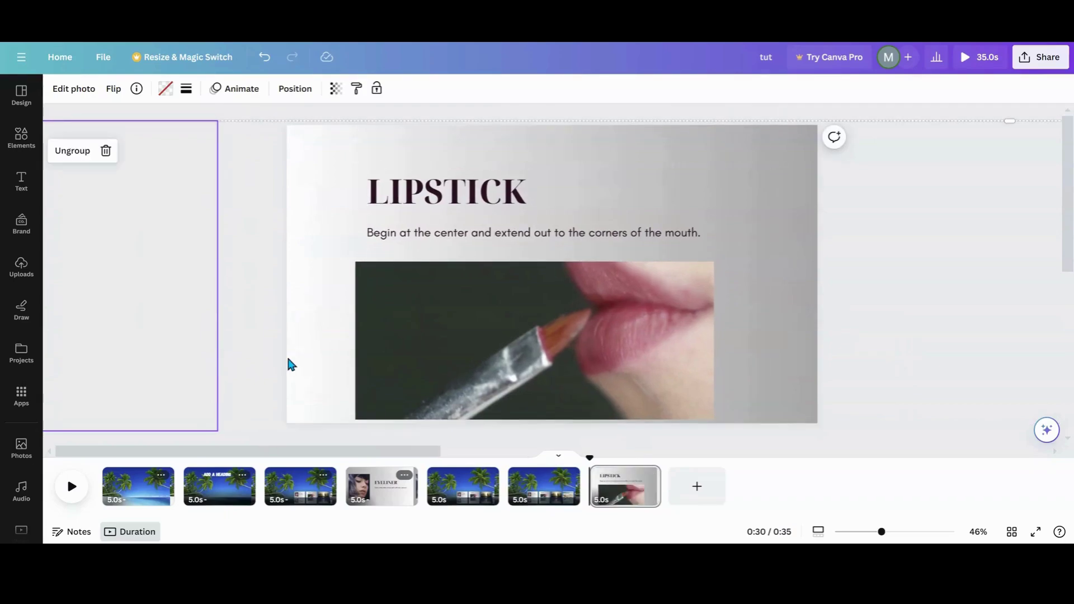
Step: Duplicate page 6 and move the copy behind the Lipstick page as page 8
click(566, 480)
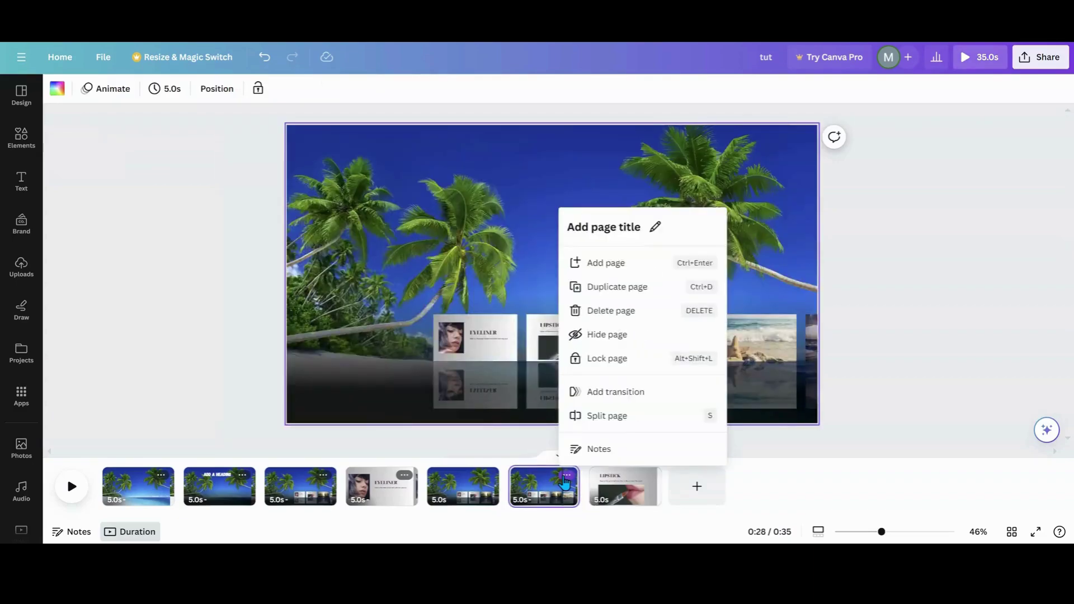
click(605, 297)
drag(614, 498, 724, 496)
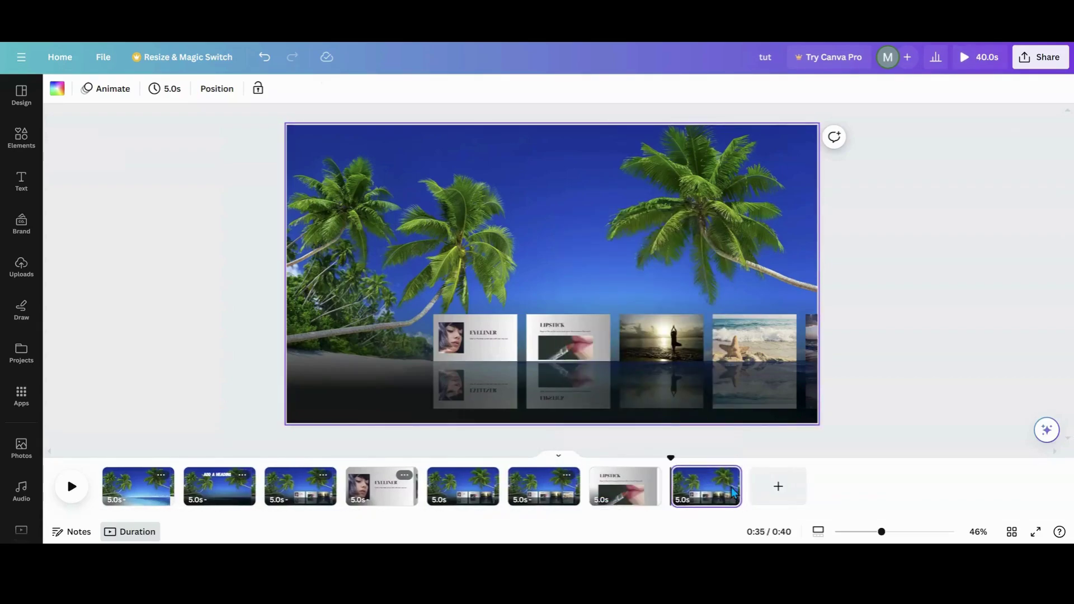
Step: Duplicate page 8 and shift the image group on the copy left until all five images lie on the page
click(729, 475)
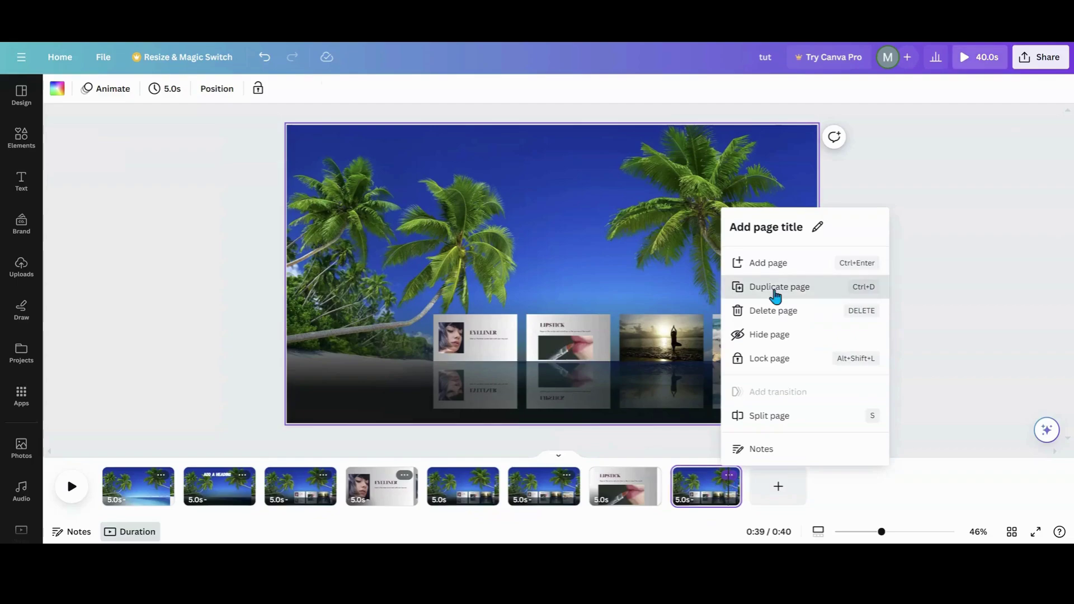
click(749, 287)
drag(720, 363, 635, 366)
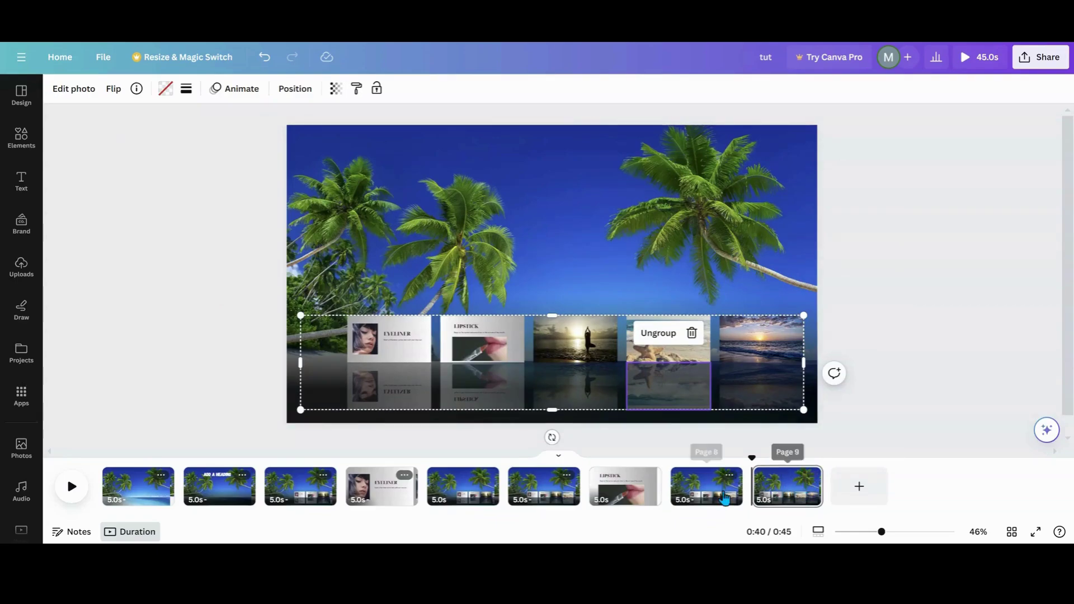
Step: Duplicate the Lipstick page, move the copy to the end, and slide its image group left until the yoga sunset photo fills the page
click(647, 477)
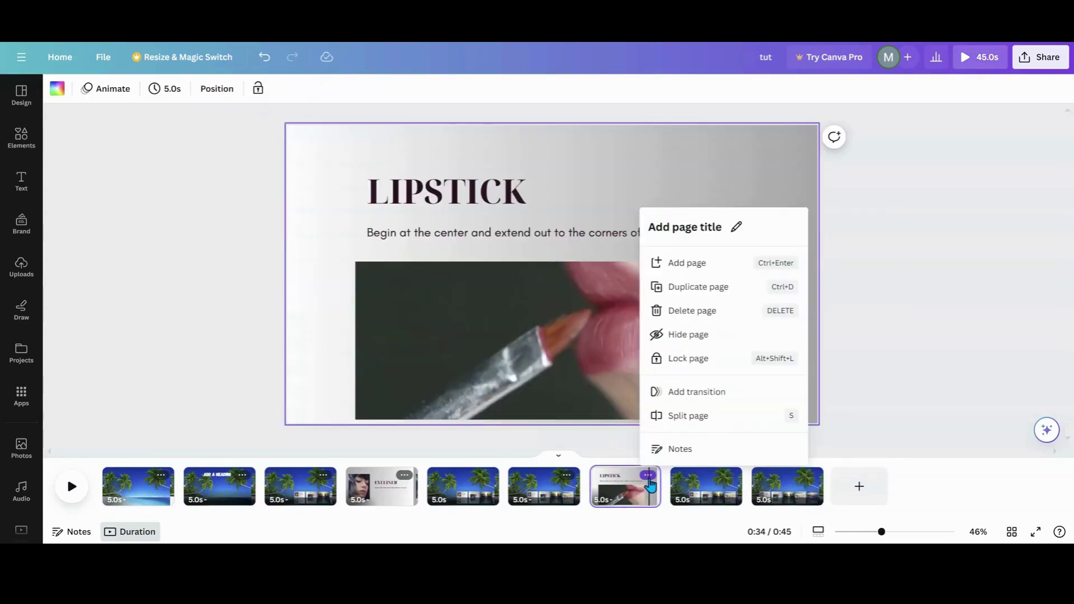
click(686, 288)
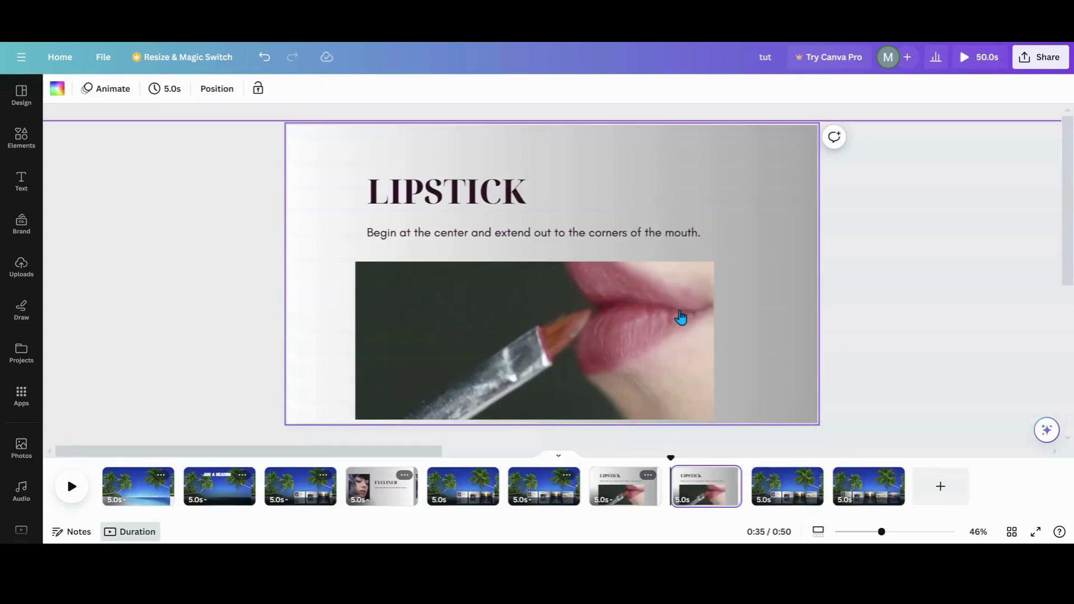
drag(706, 487, 894, 488)
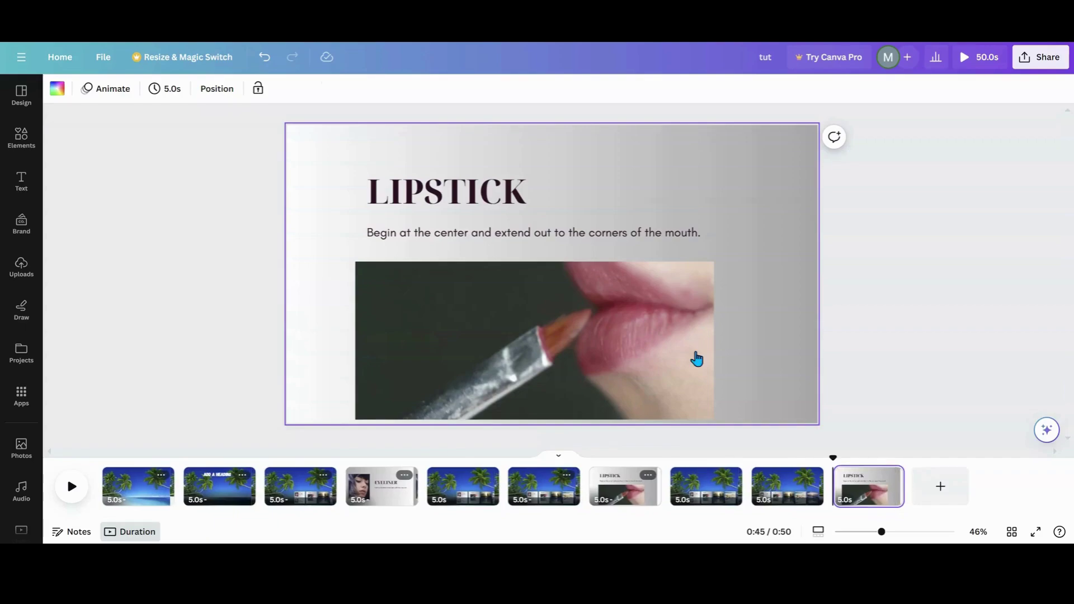
drag(739, 355, 185, 350)
drag(439, 361, 425, 364)
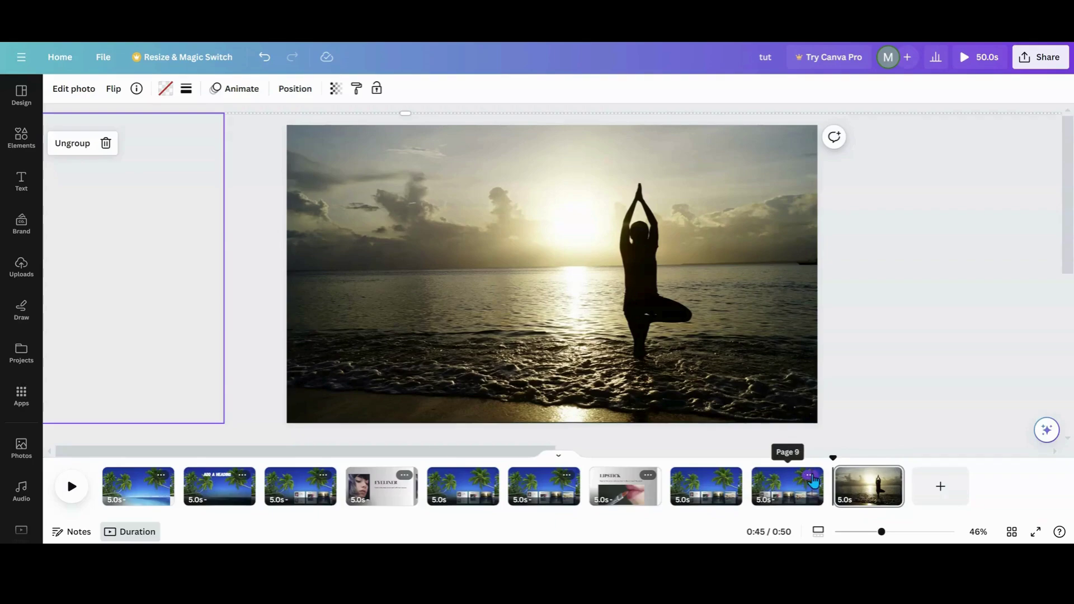
Step: Duplicate page 9 to the end as page 11, and add a further copy with the image group shifted left until Eyeliner is partly cut off
click(810, 477)
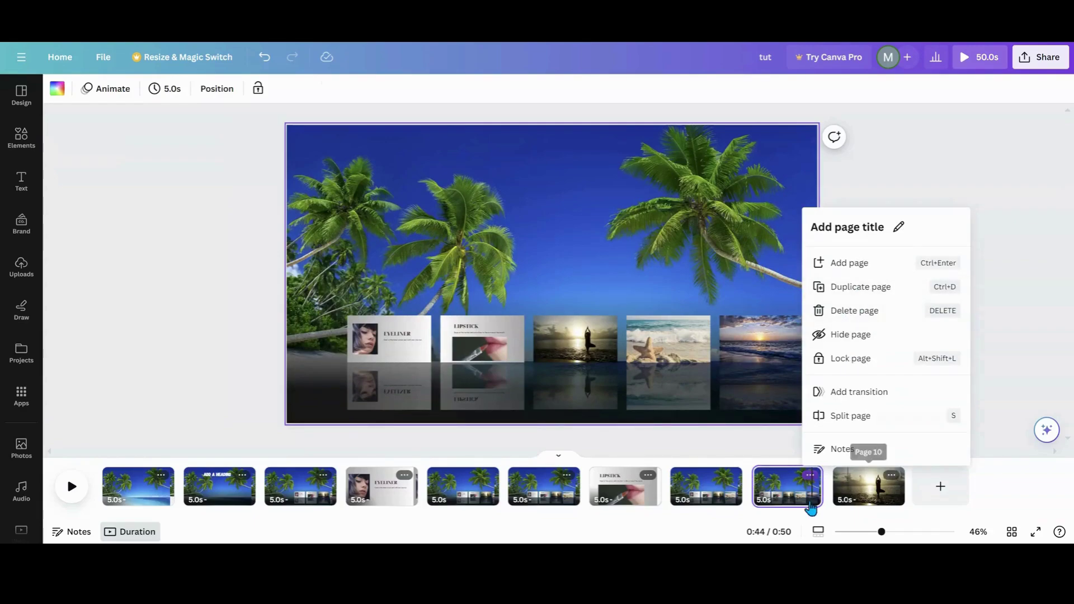
click(847, 288)
drag(868, 487, 966, 488)
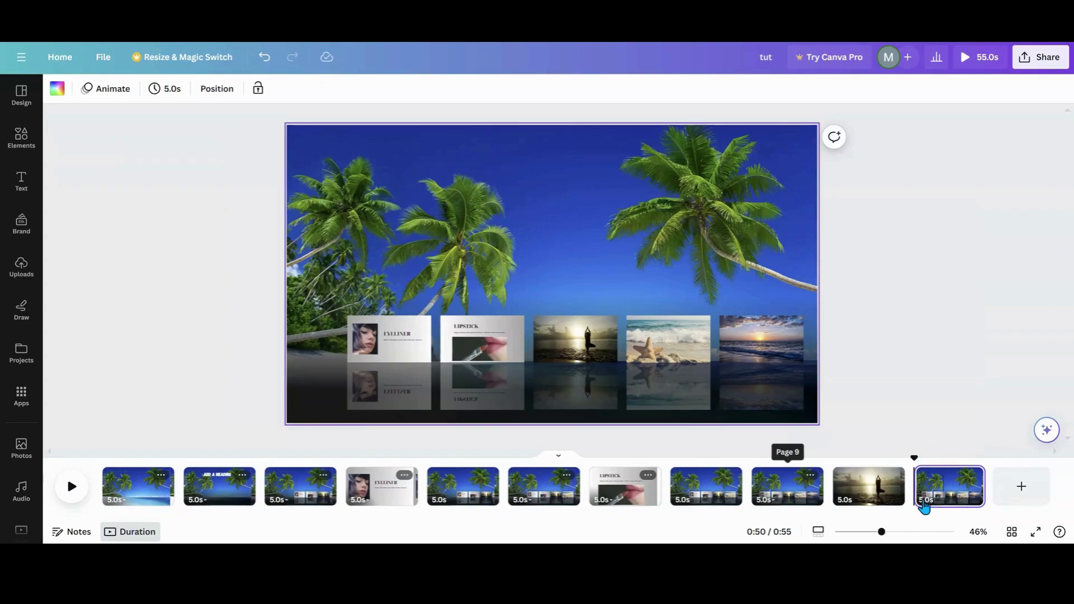
click(971, 475)
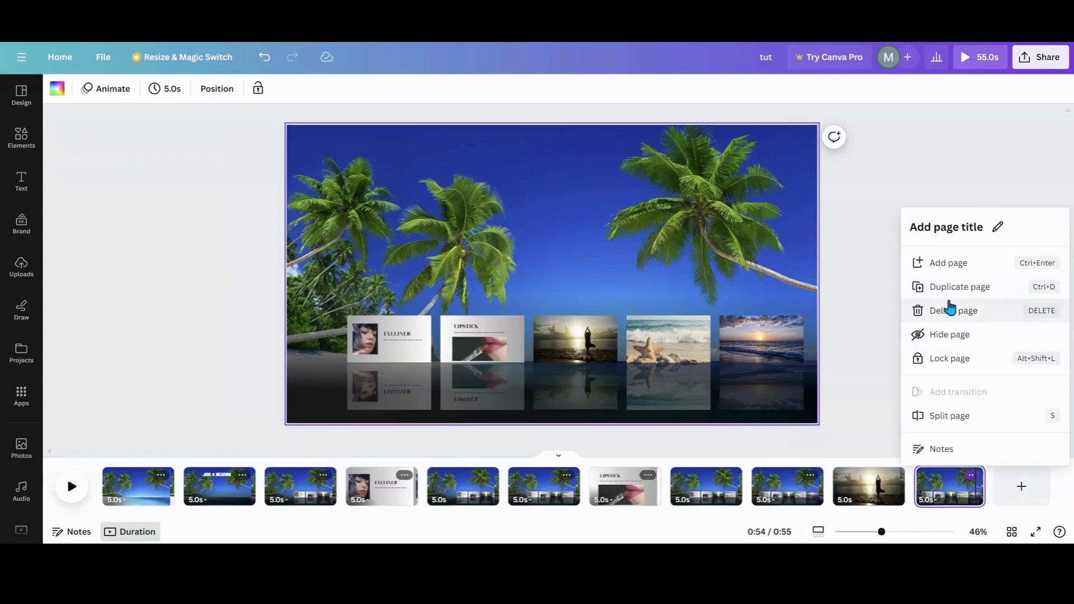
click(960, 286)
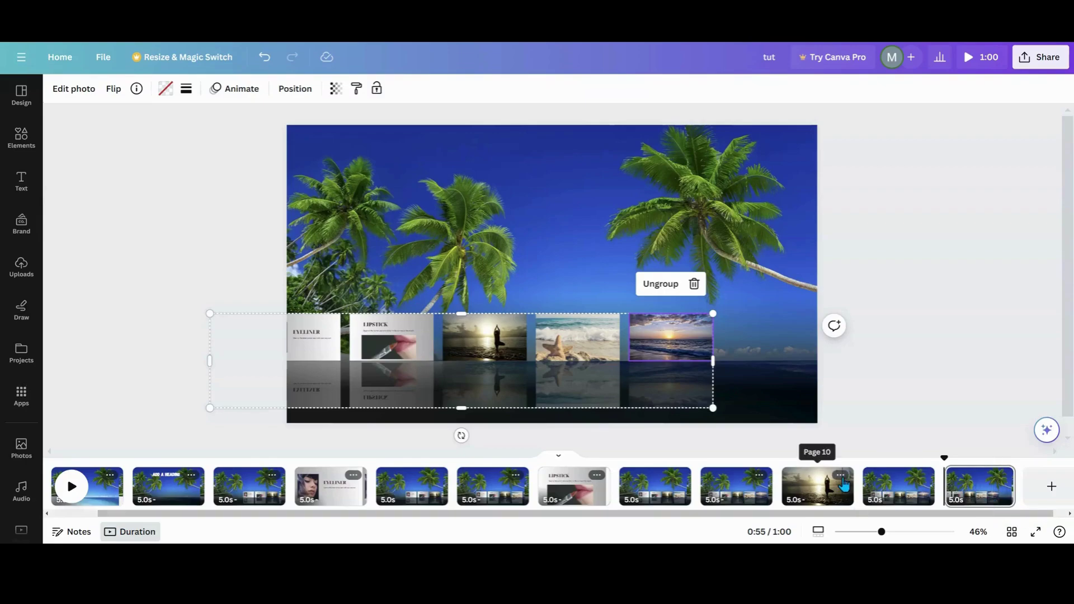
Step: Duplicate the yoga sunset page, move the copy to the end, and slide its image group left until the starfish photo fills the page
click(840, 475)
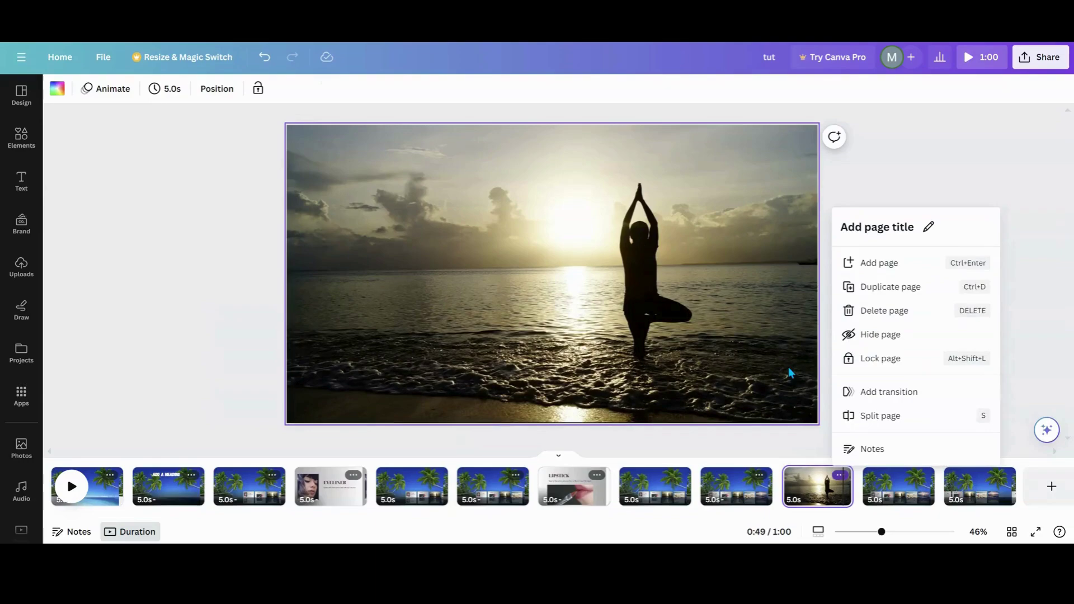
click(877, 288)
drag(897, 486, 946, 492)
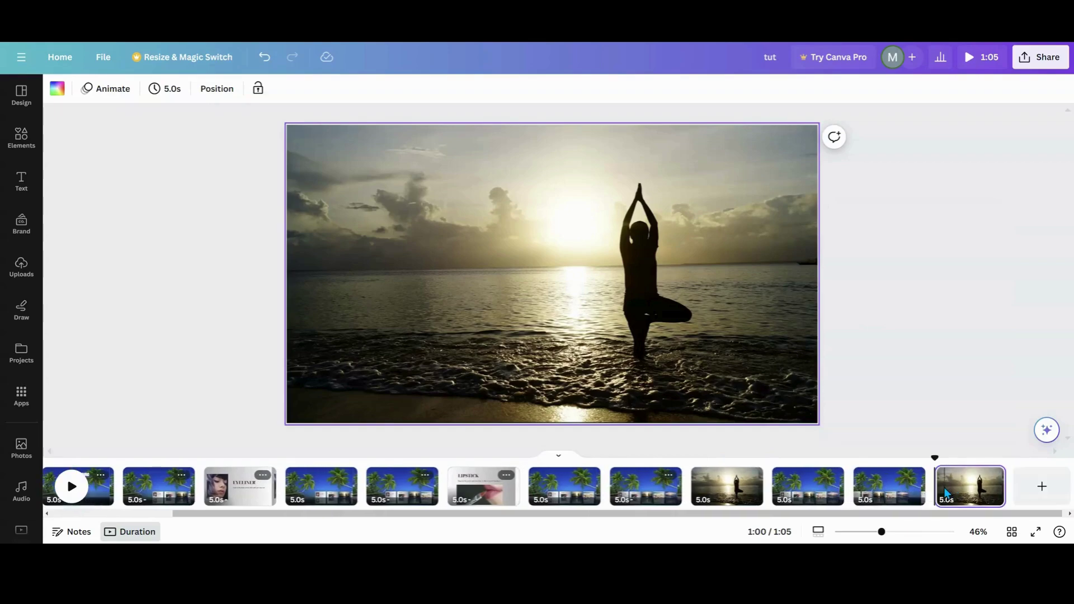
drag(808, 348, 508, 368)
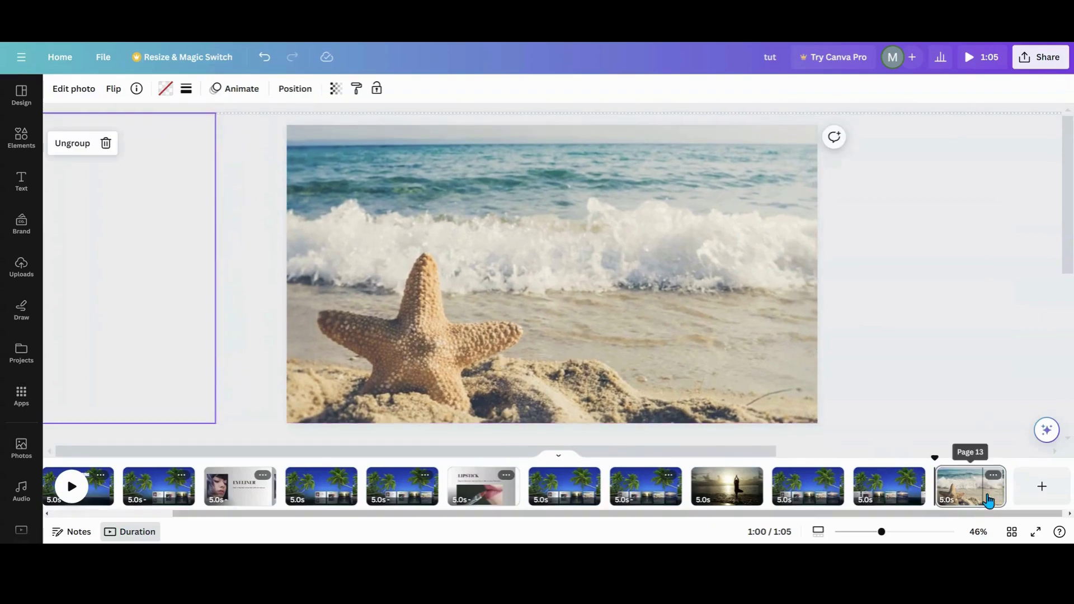
Step: Duplicate page 12 to the end as page 14, and add a further copy with the image group shifted left until Lipstick is partly cut off
click(911, 476)
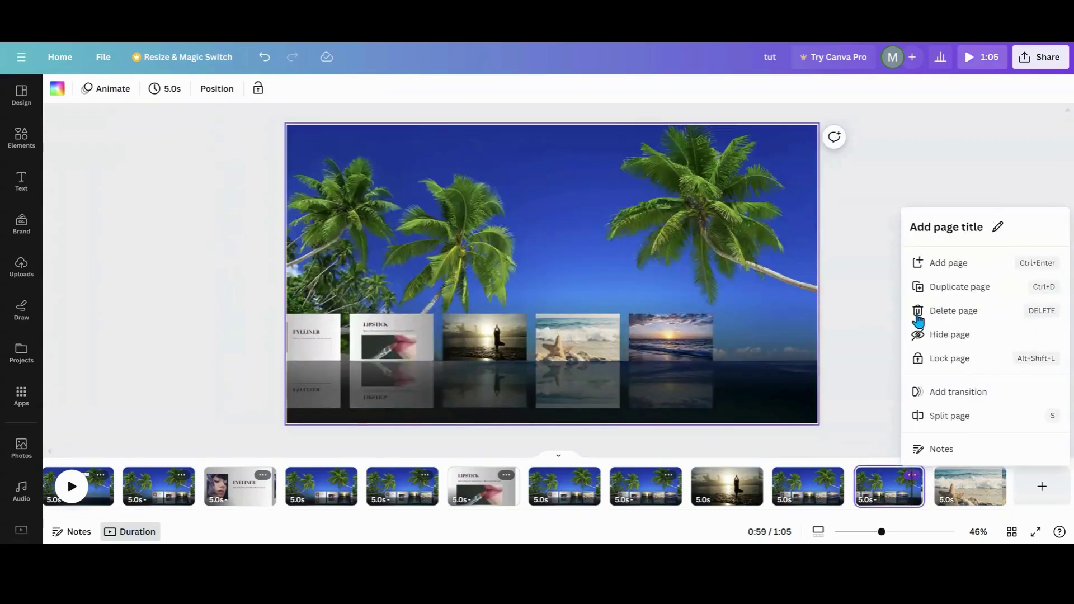
mouse_move(915, 495)
mouse_down()
mouse_move(1021, 537)
mouse_move(996, 493)
mouse_move(906, 498)
mouse_move(917, 500)
mouse_up()
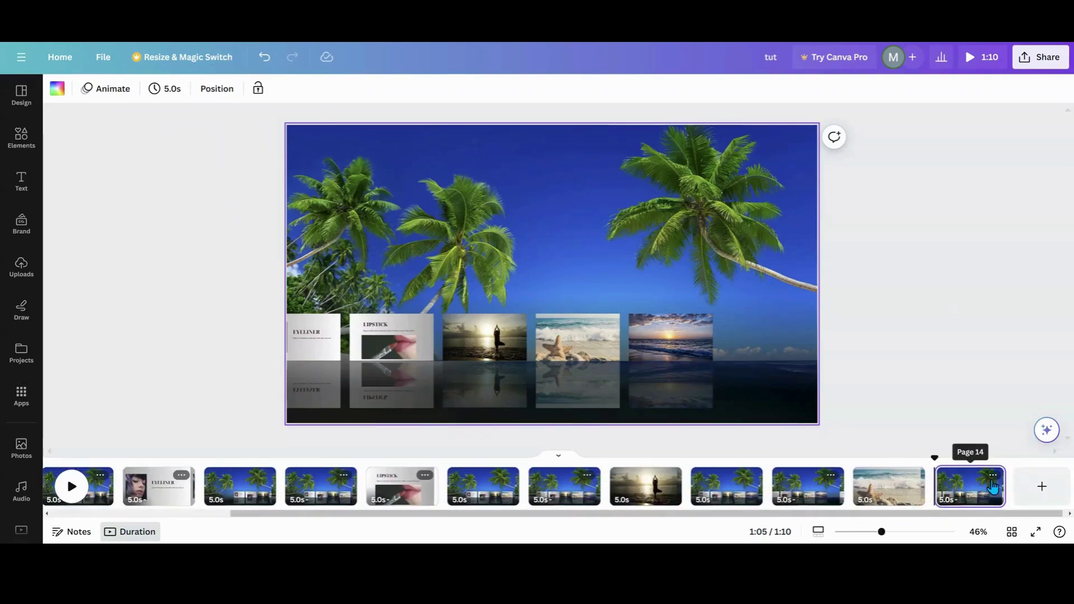
click(993, 475)
click(952, 287)
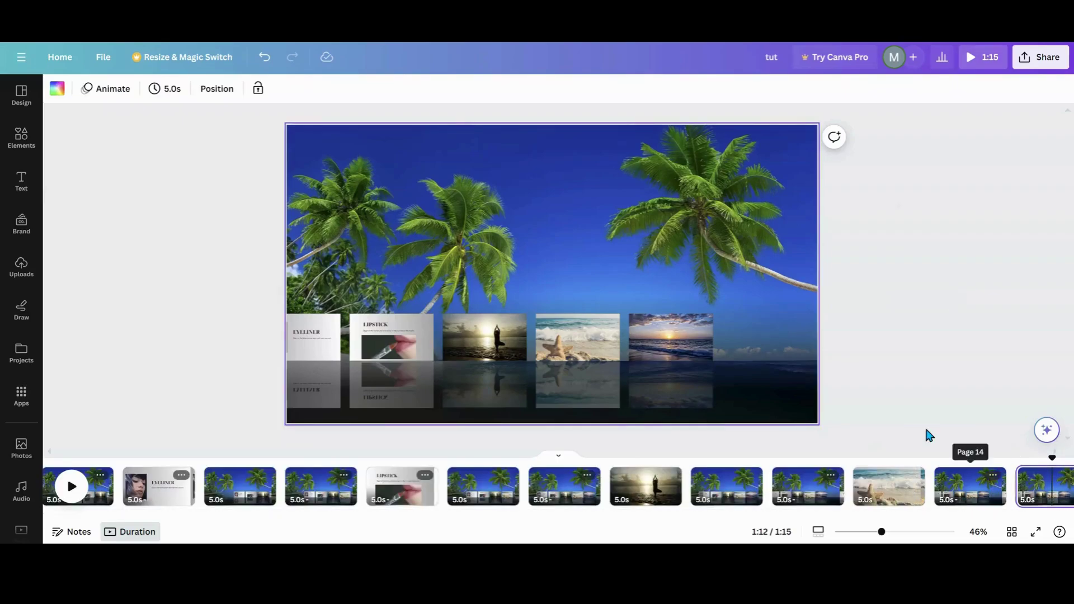
click(624, 347)
drag(631, 354, 549, 353)
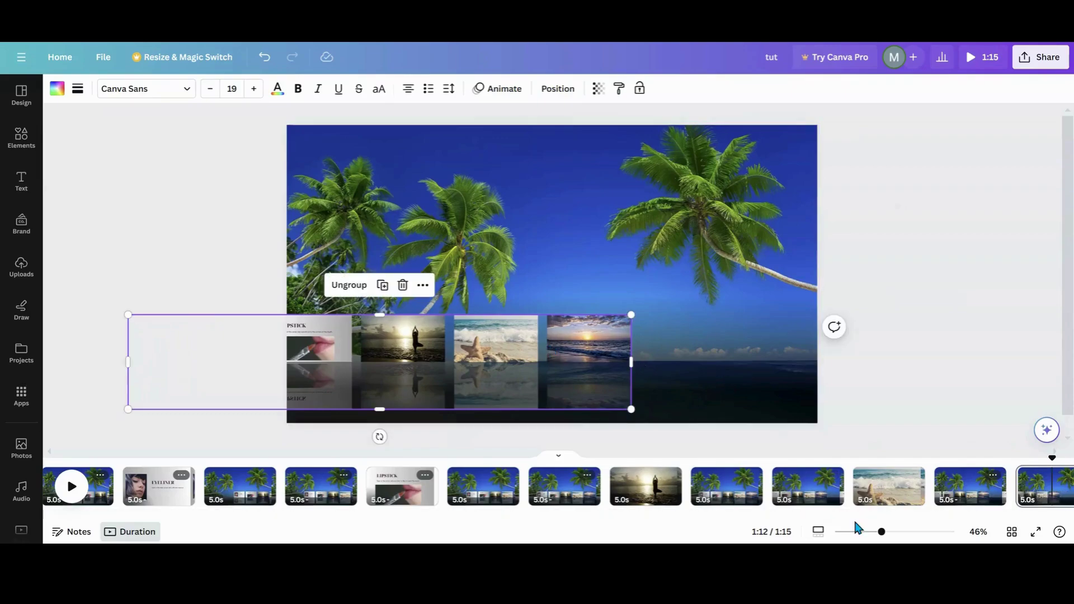
Step: Duplicate the starfish page, move the copy to the end, and slide its image group left until the ocean sunset photo fills the page
drag(851, 515, 917, 518)
click(828, 476)
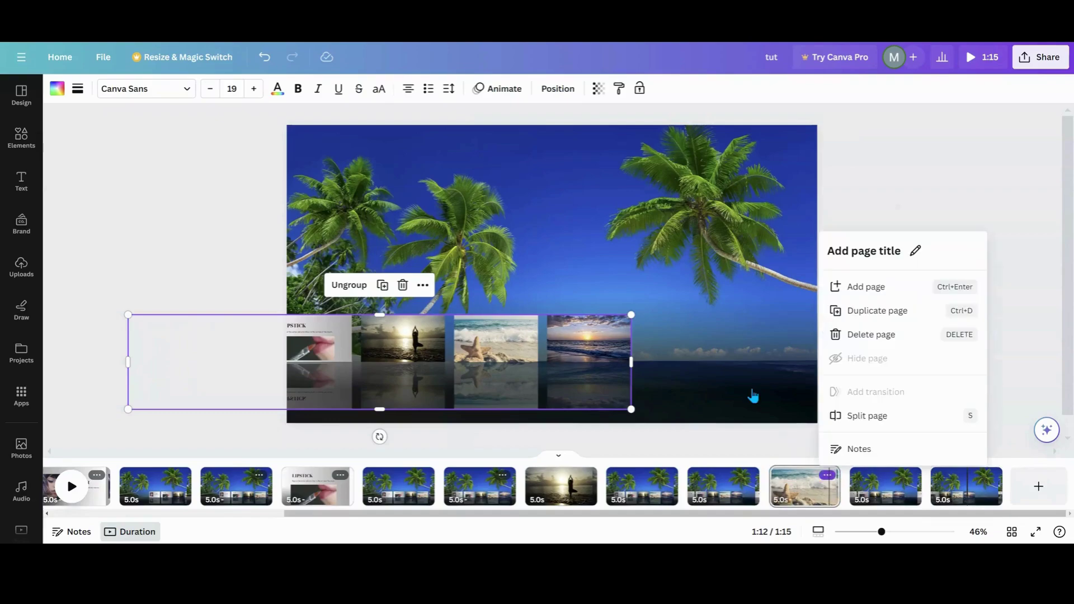
key(ctrl+d)
mouse_move(884, 490)
mouse_down()
mouse_move(893, 515)
mouse_move(892, 494)
mouse_up()
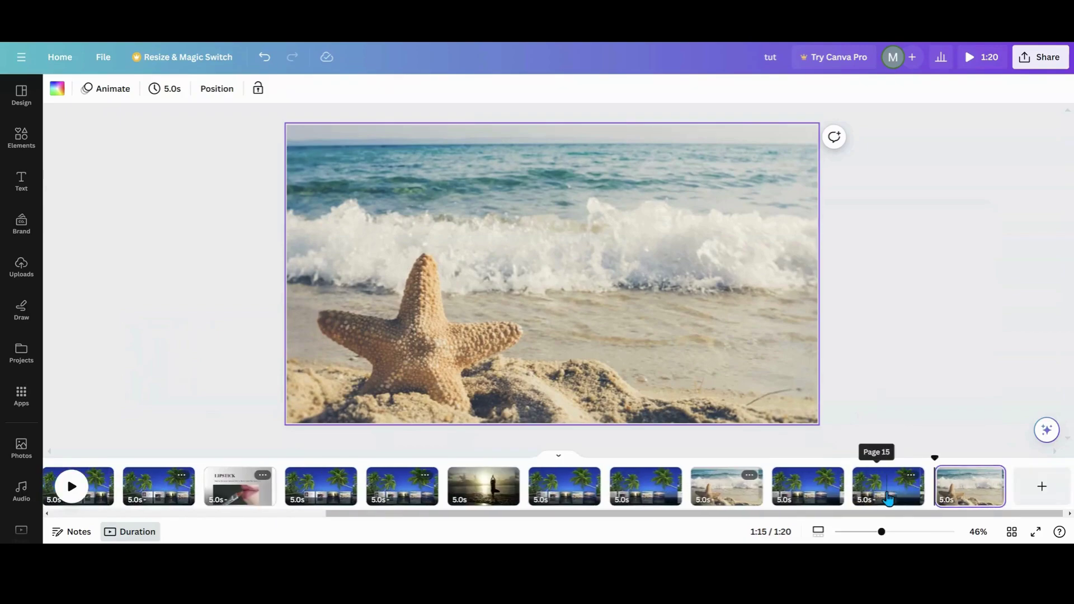
drag(729, 351, 580, 353)
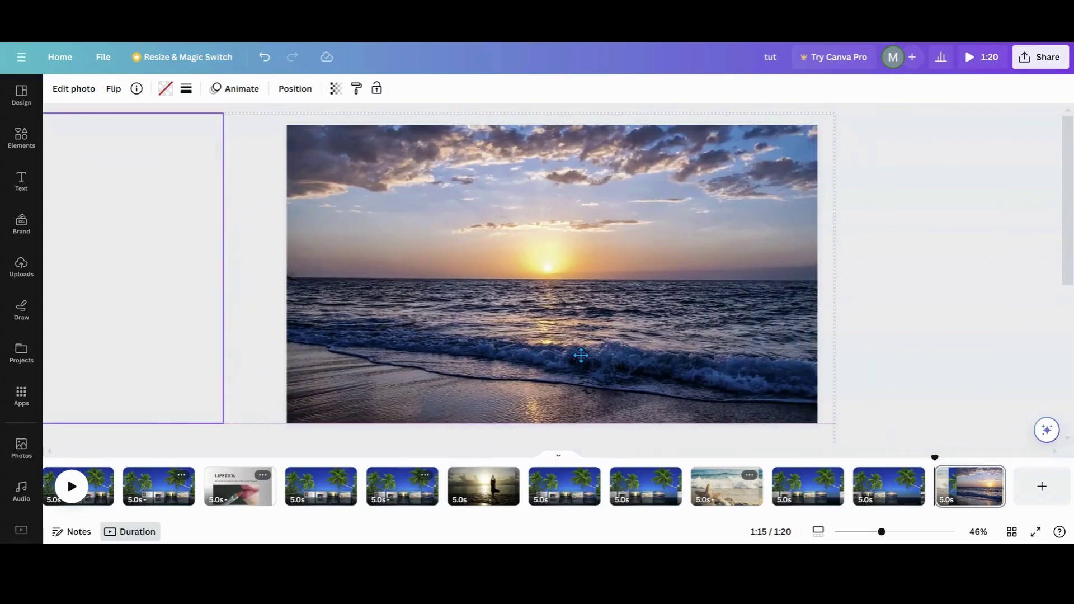
Step: Duplicate page 15 to the end as page 17, and add a further copy with the image group shifted right until all five images show
click(912, 476)
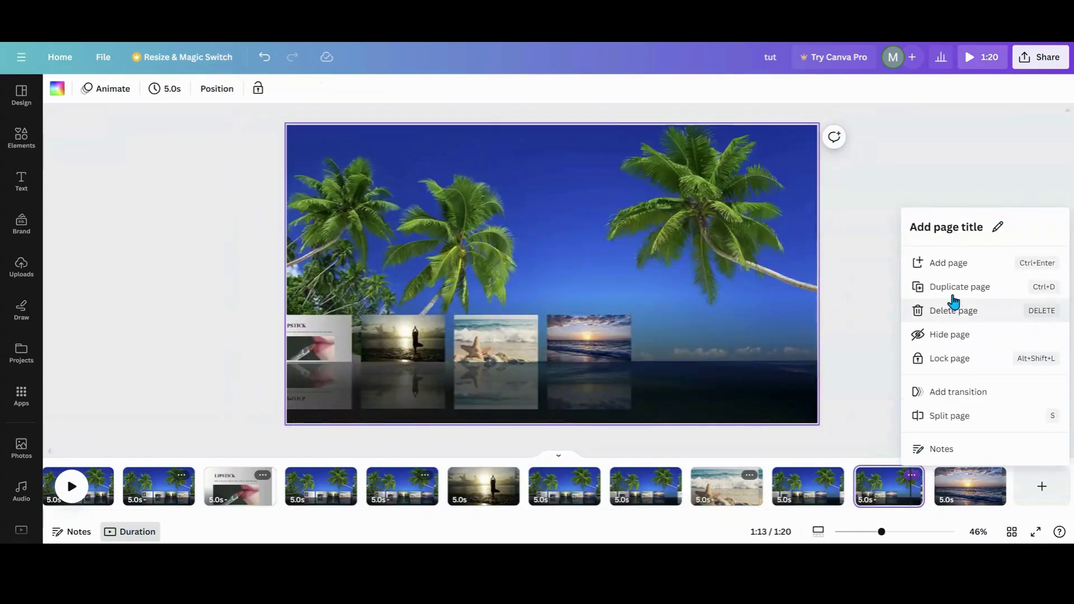
click(953, 286)
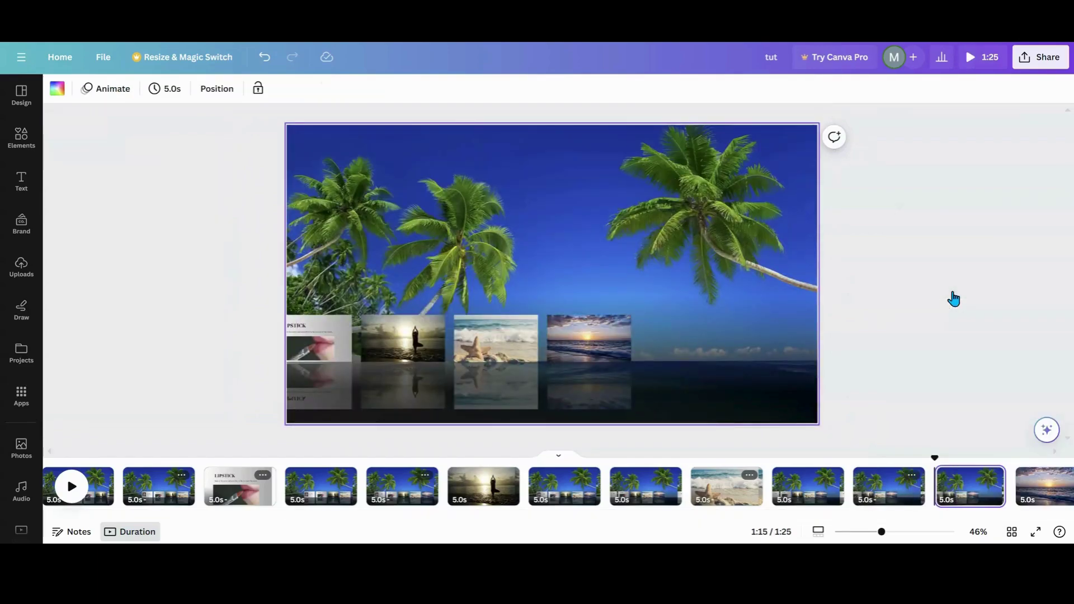
drag(972, 487, 851, 499)
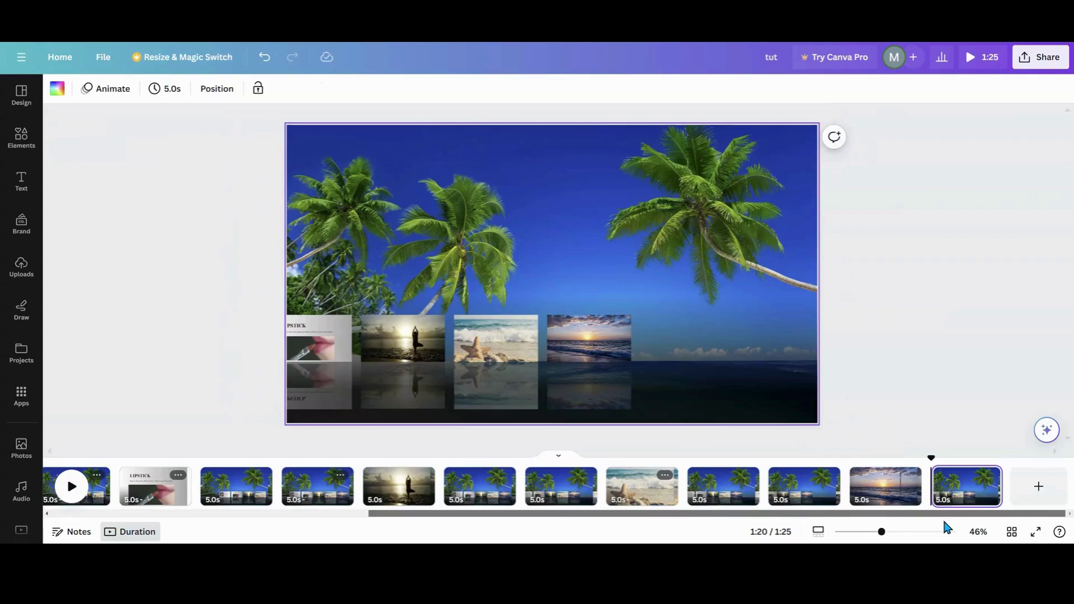
click(989, 476)
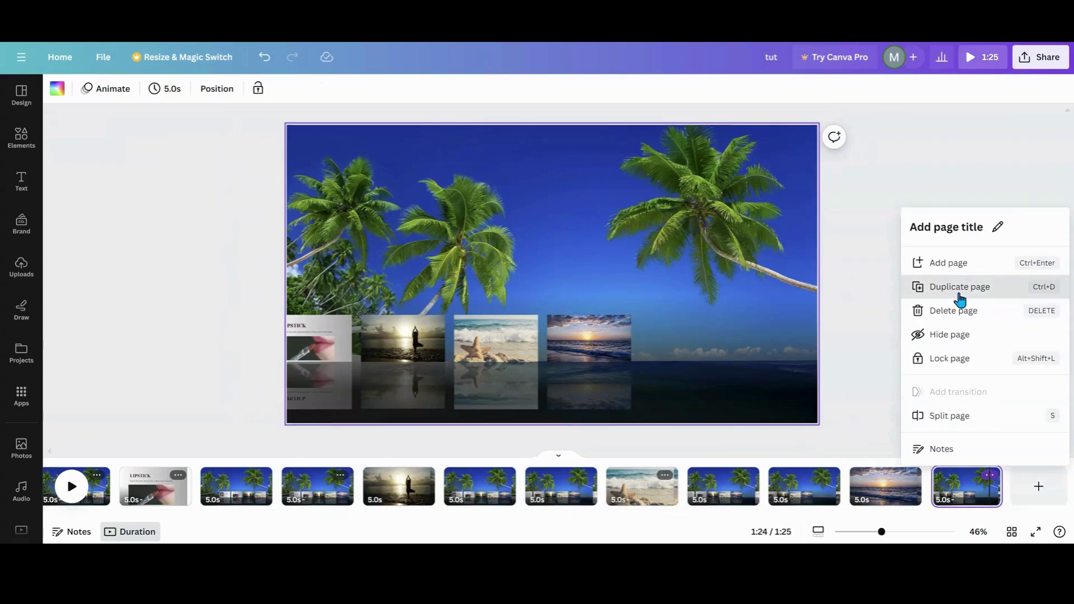
click(959, 292)
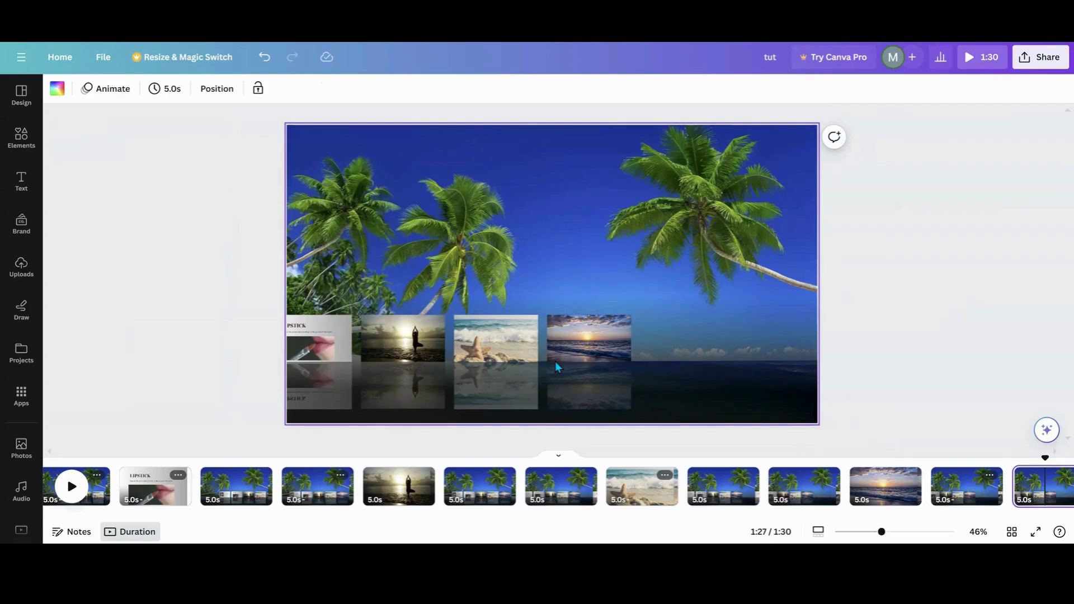
drag(434, 334, 548, 351)
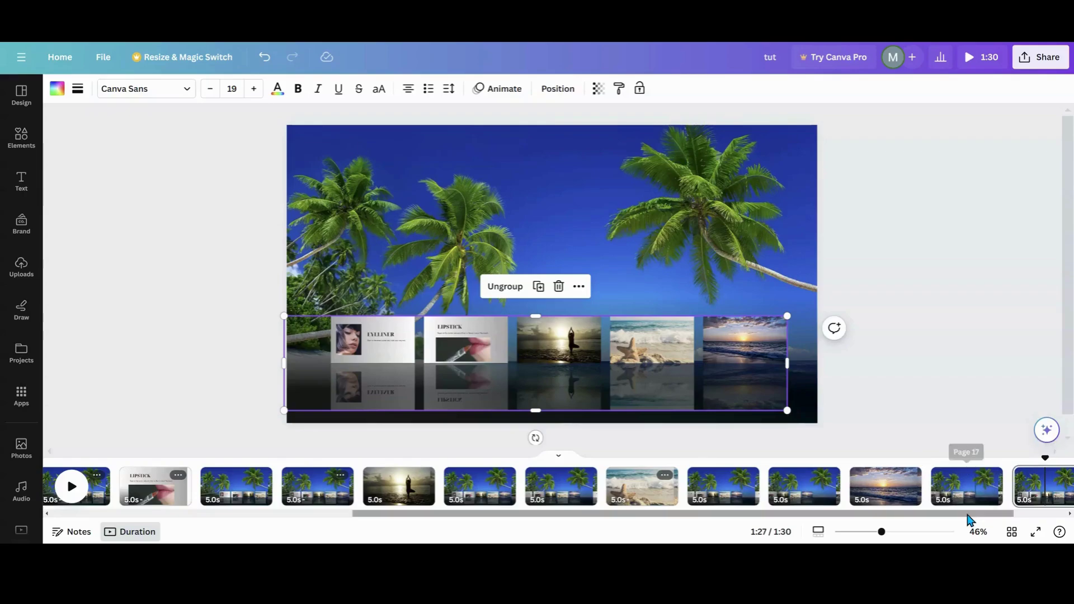
Step: Duplicate the last page and move the copy behind the heading page as page 3
drag(969, 517, 990, 524)
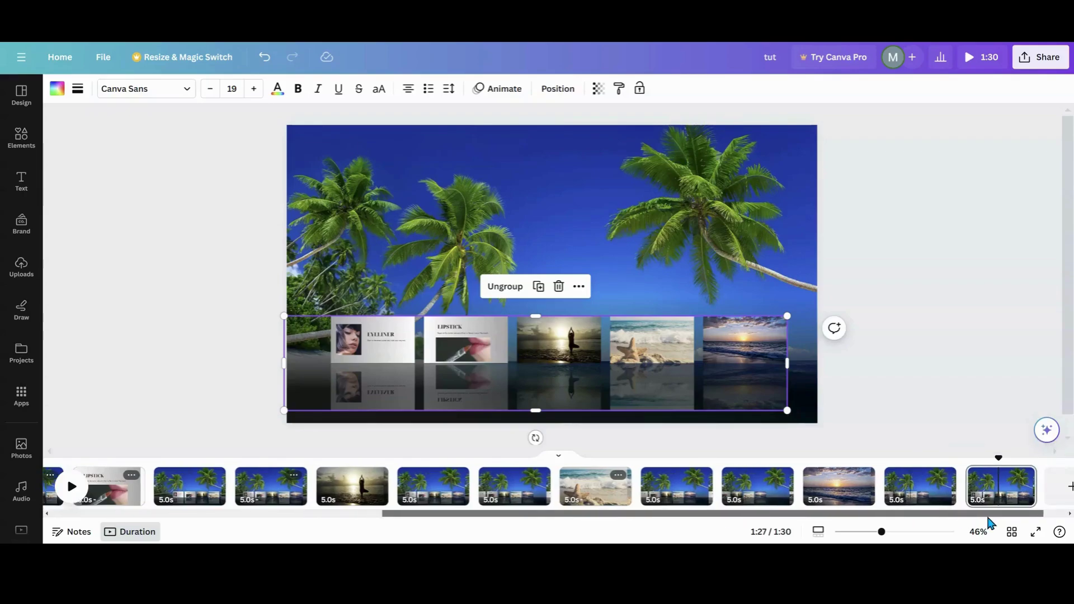
click(1024, 476)
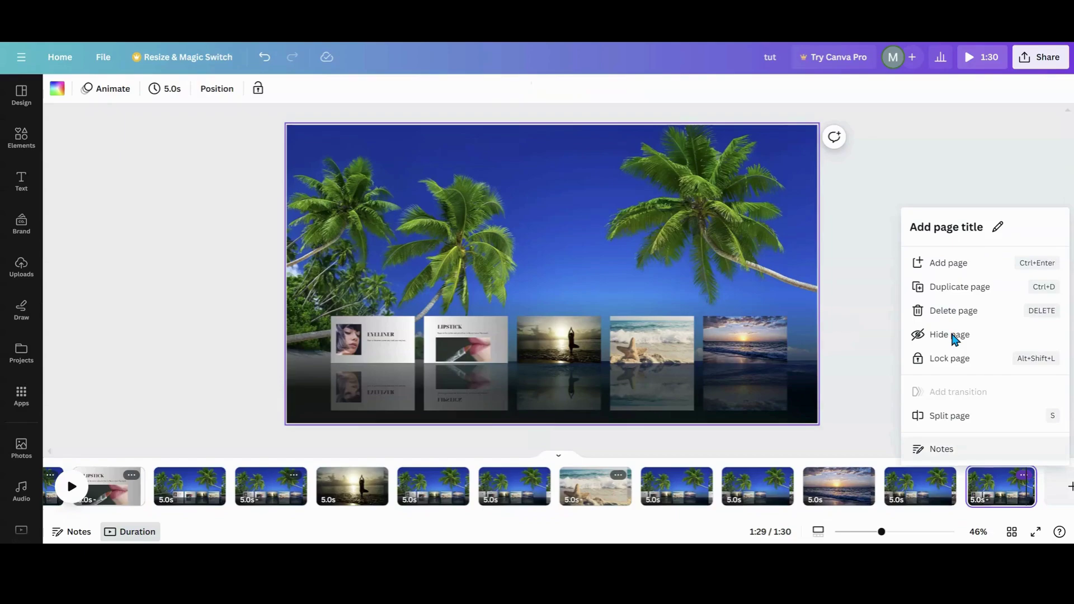
click(1060, 495)
mouse_move(1060, 495)
mouse_down()
mouse_move(941, 526)
mouse_move(95, 498)
mouse_move(274, 506)
mouse_move(247, 503)
mouse_move(323, 496)
mouse_up()
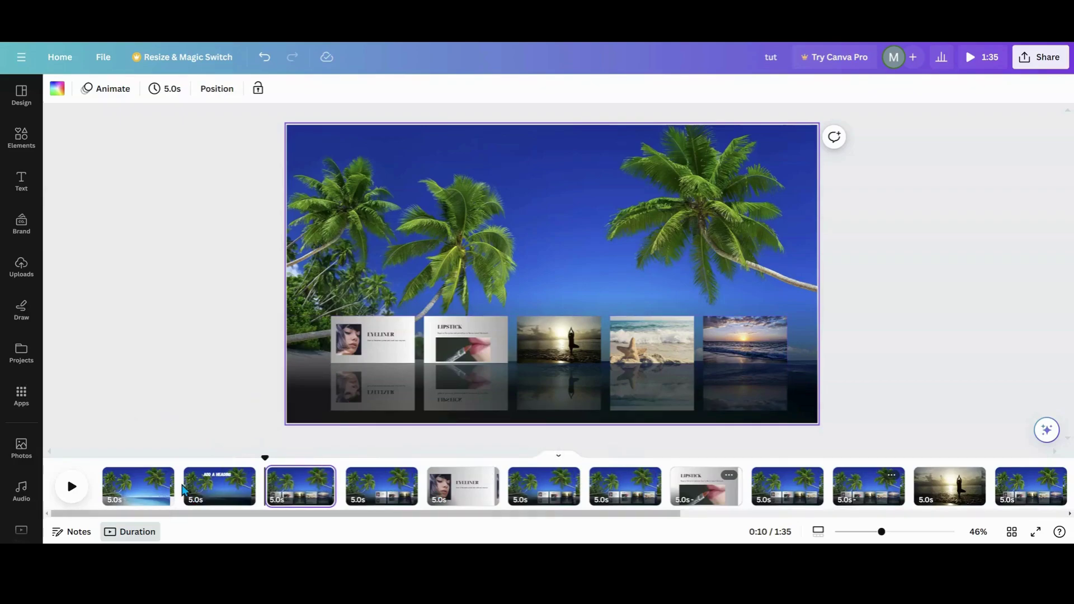
Step: Add a Match & Move transition lasting 2.5 seconds after page 1 and apply it between all pages
mouse_move(182, 492)
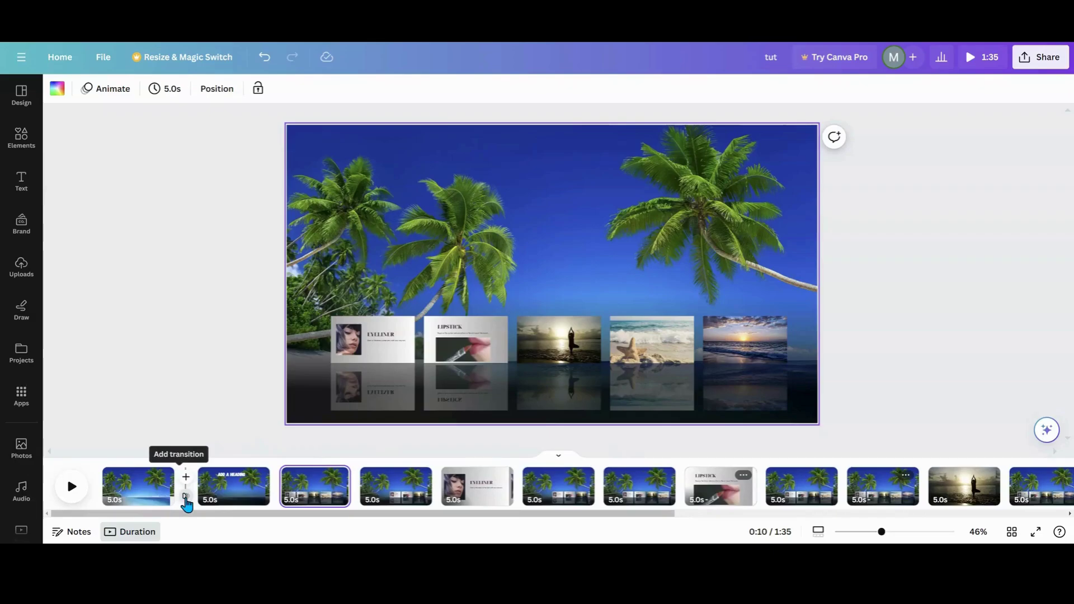
click(186, 497)
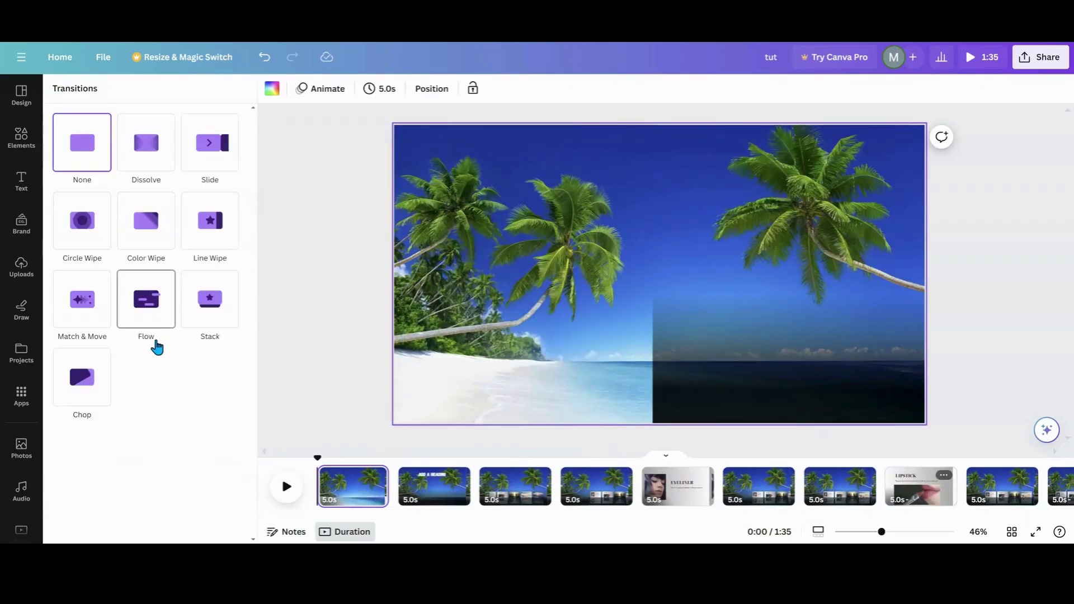
click(82, 299)
drag(76, 387, 246, 387)
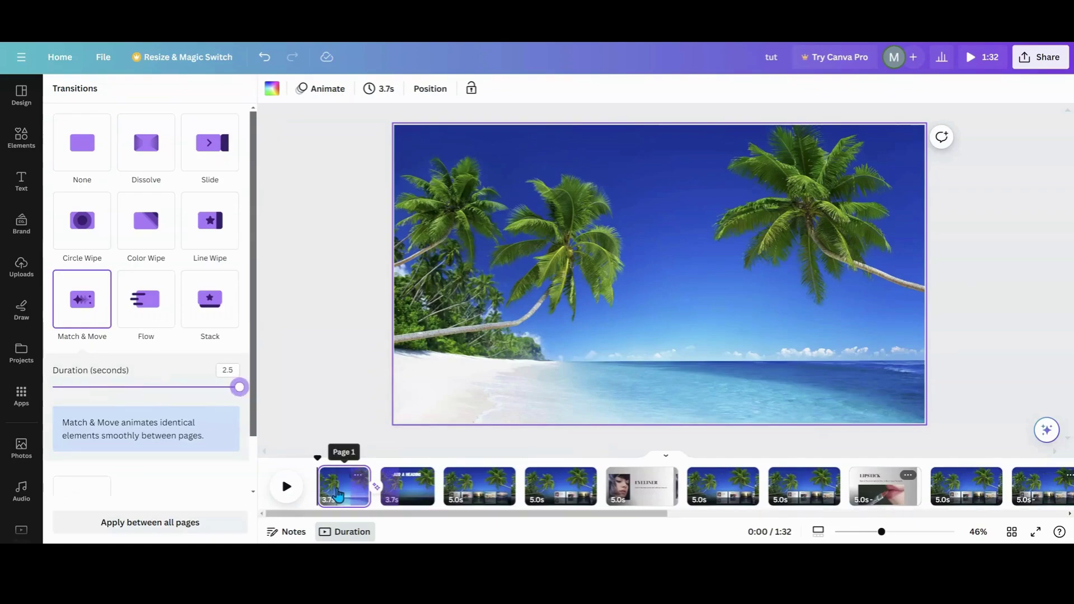
click(193, 524)
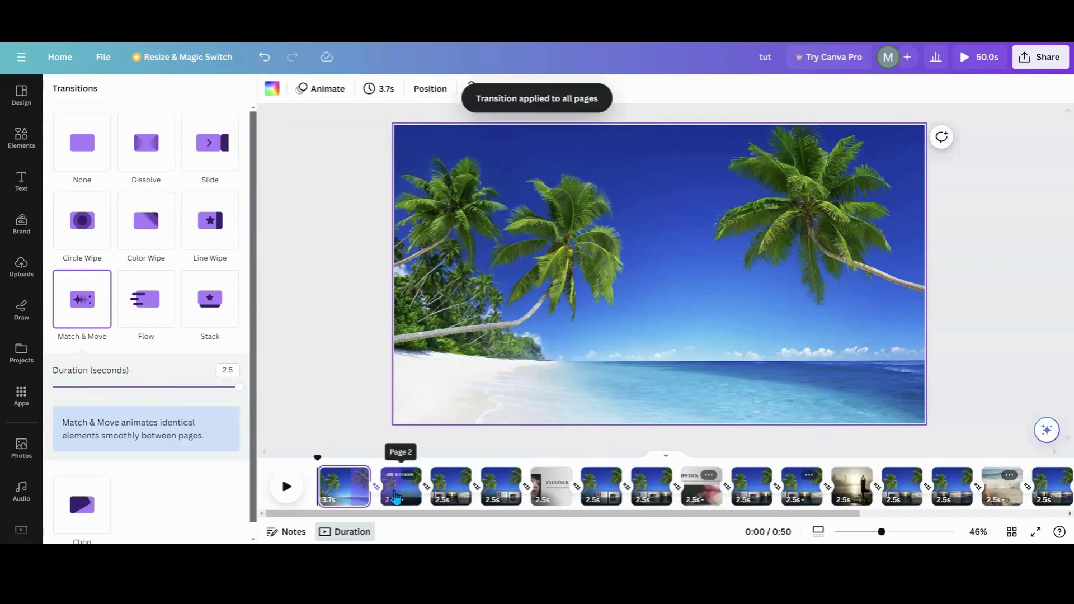
Step: Set the page timing to about 2.5 seconds and apply it to all pages
click(381, 480)
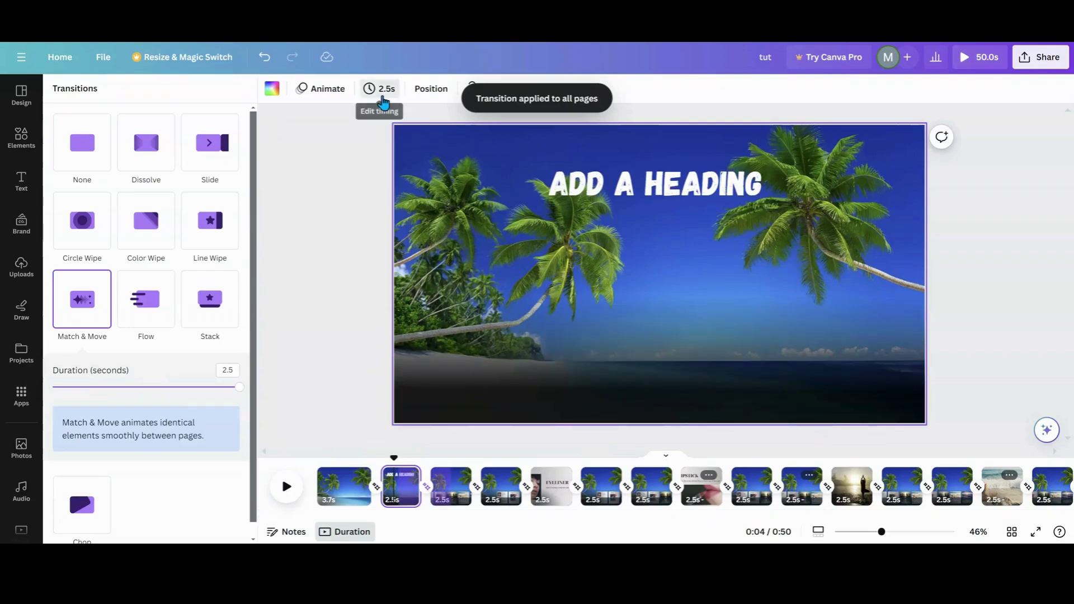
click(376, 89)
click(484, 159)
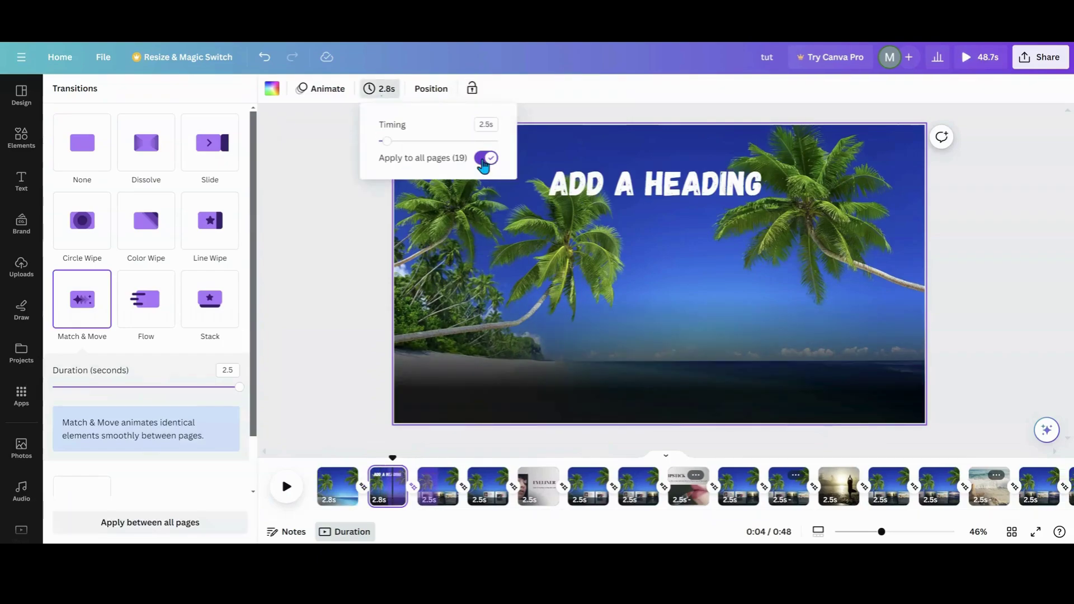
click(484, 159)
click(485, 159)
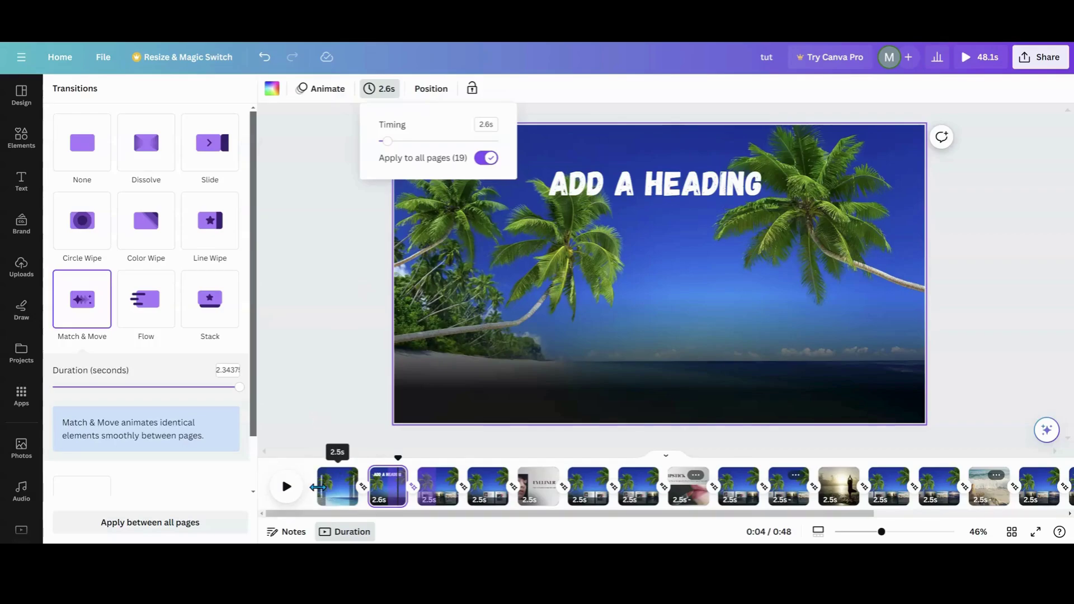
Step: Play the presentation from page 1 and pause it at the Eyeliner page
click(318, 487)
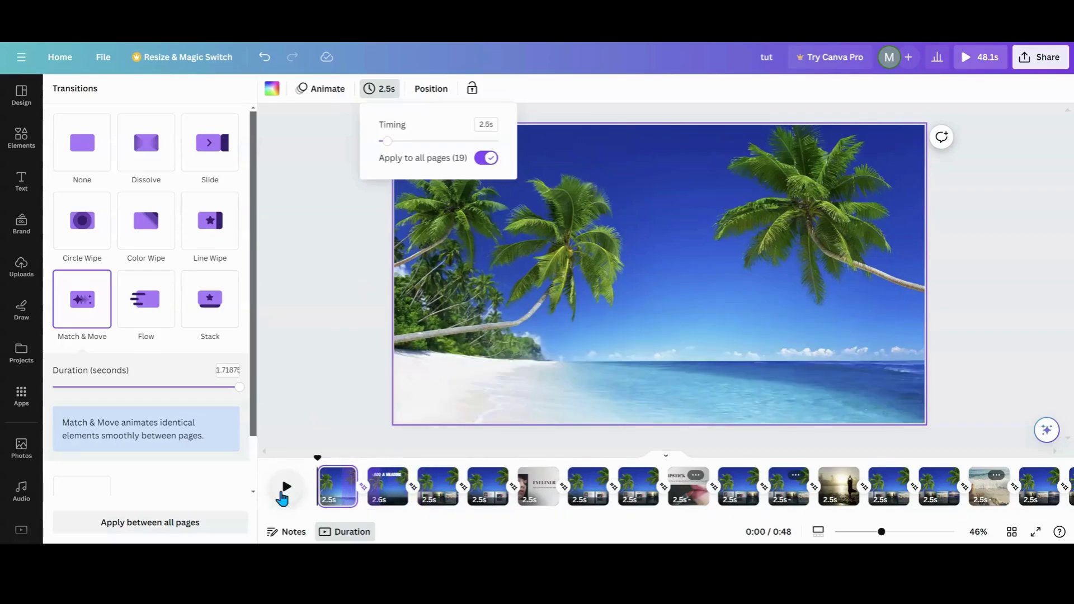
click(286, 488)
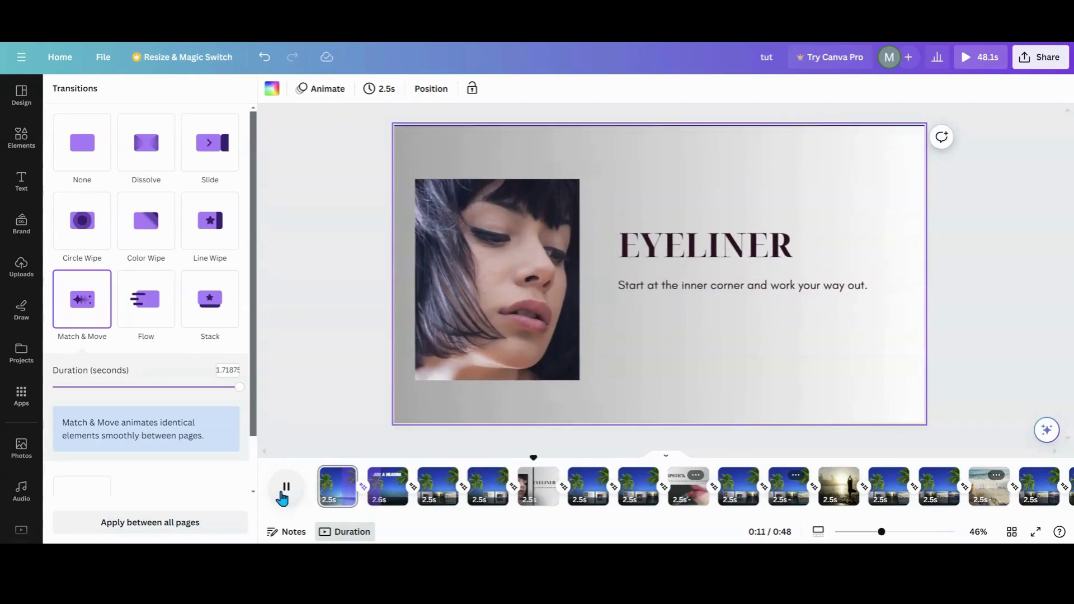
click(289, 494)
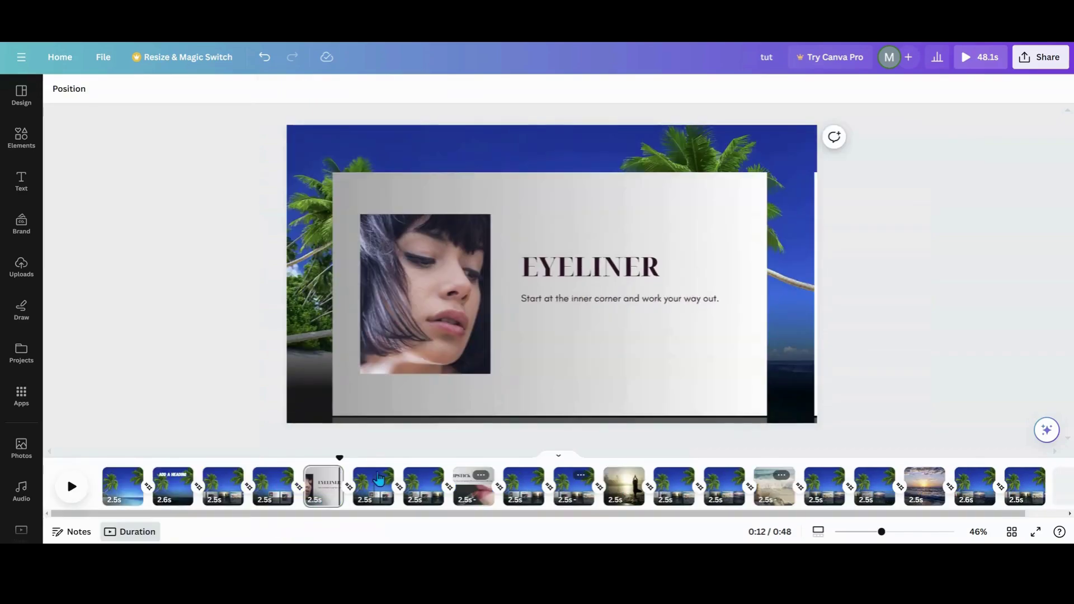
Step: Delete page 3 and play the whole presentation to check the transitions
click(230, 476)
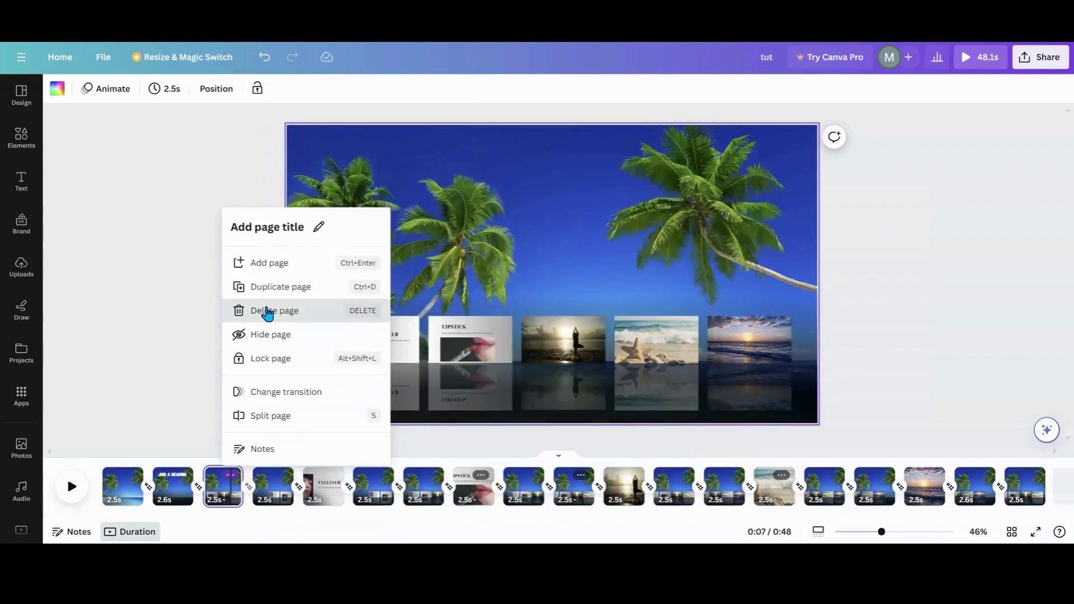
click(266, 312)
click(72, 486)
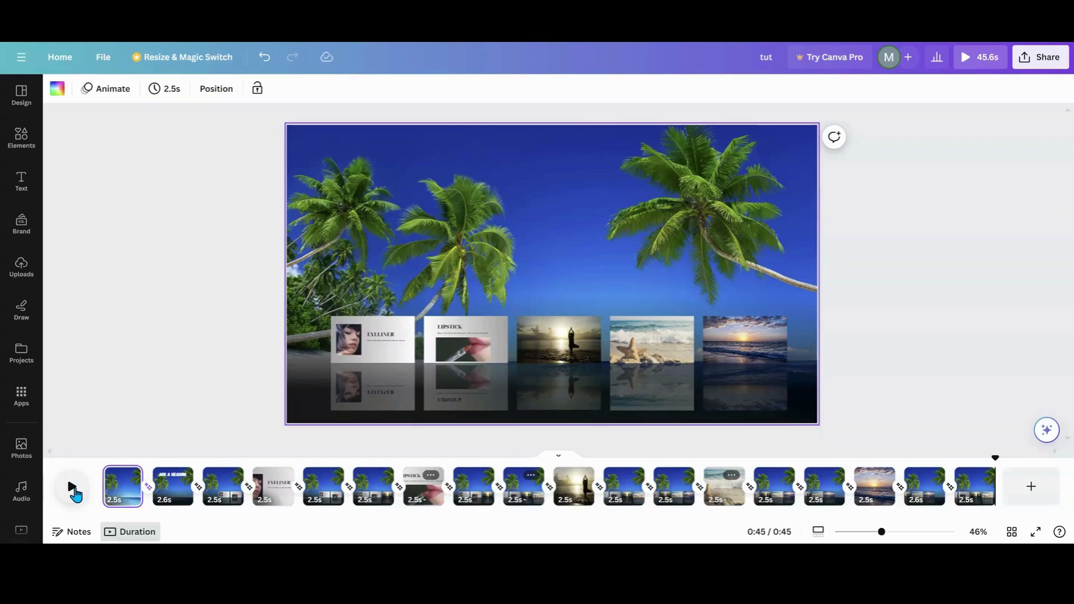
Step: Enlarge the reflected image group on the last page and reposition it so the row extends past both side edges of the page
click(345, 371)
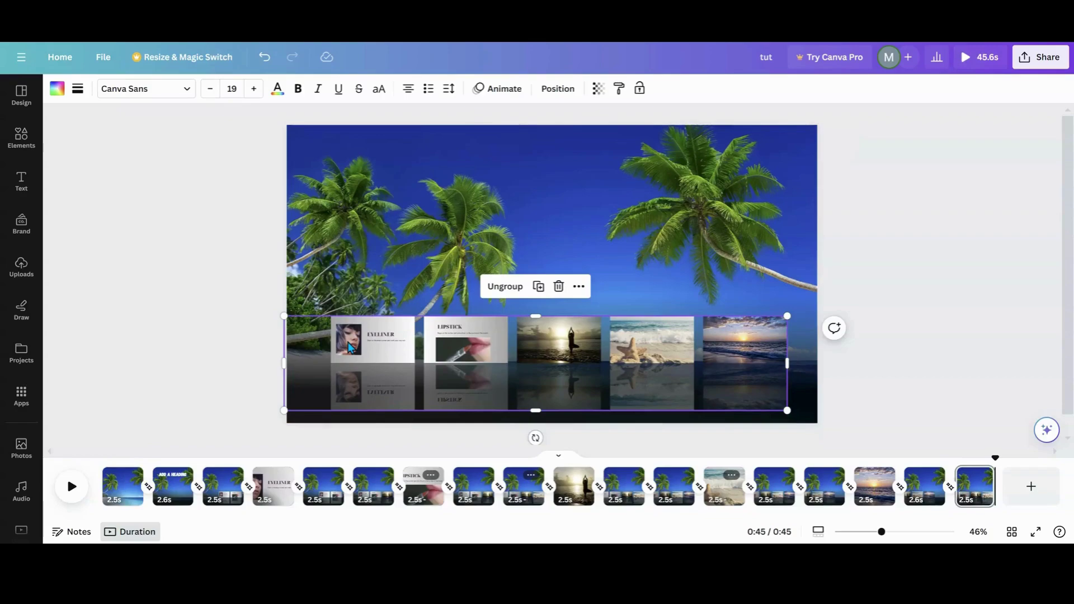
drag(284, 313, 251, 270)
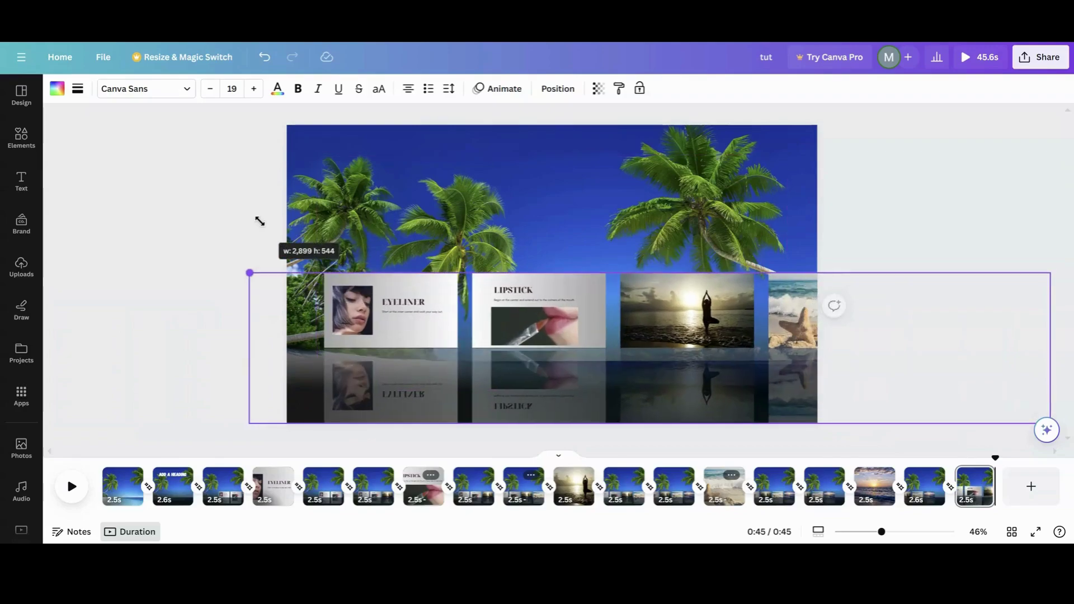
mouse_move(401, 334)
mouse_down()
mouse_move(535, 326)
mouse_move(570, 343)
mouse_move(360, 341)
mouse_move(386, 336)
mouse_up()
drag(241, 279, 412, 313)
drag(512, 341, 493, 317)
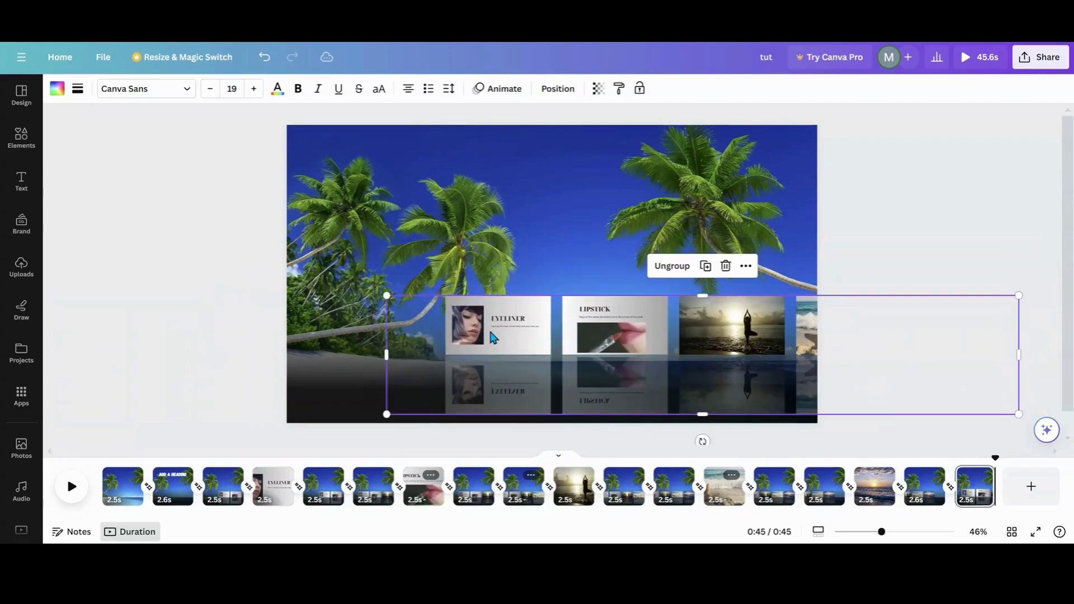
drag(384, 295, 231, 216)
drag(420, 341, 378, 361)
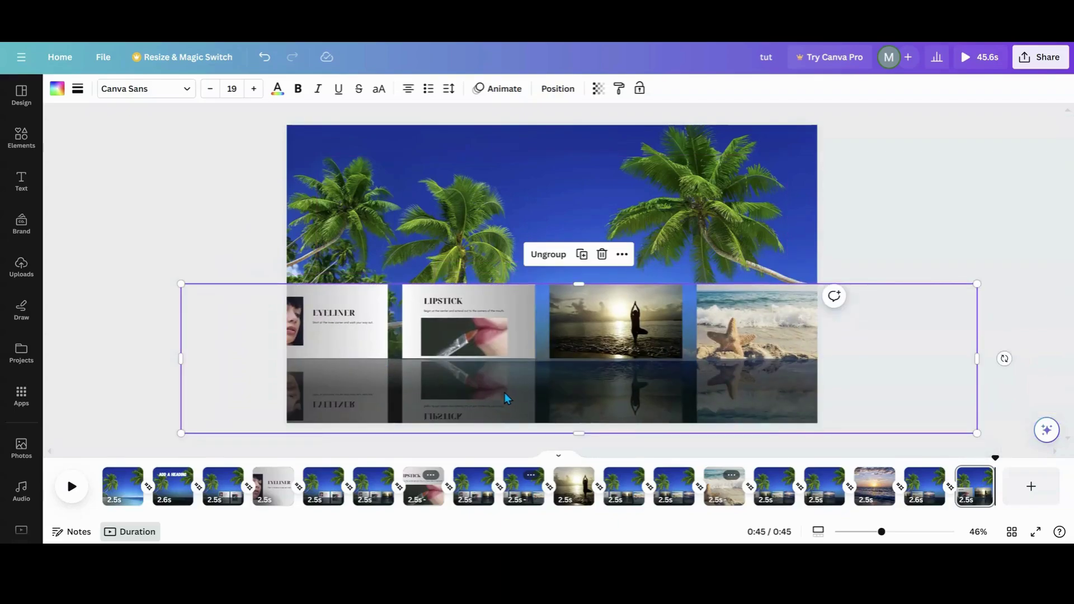